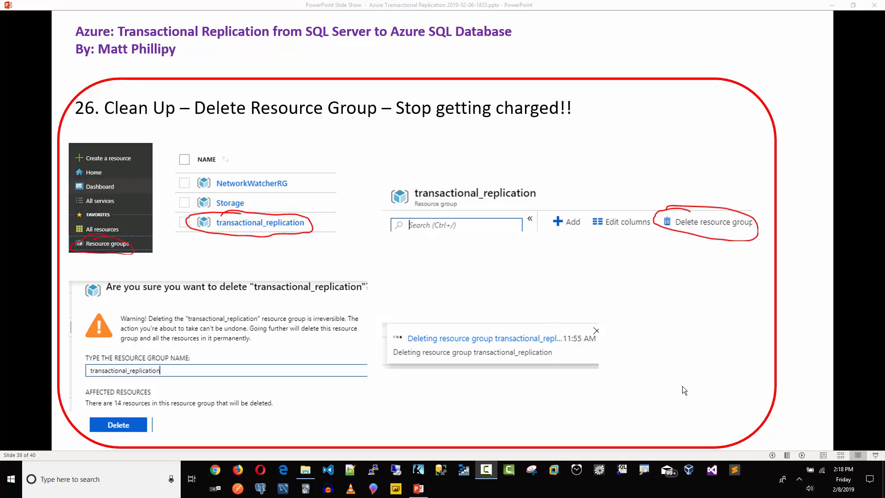
# Exit the replication-steps slideshow and switch to the Azure portal home page in Edge.
pyautogui.click(487, 470)
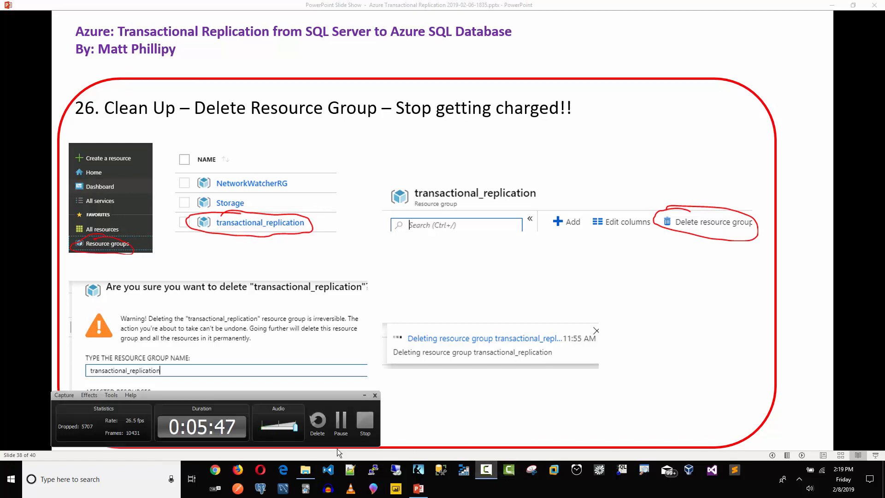
pyautogui.click(370, 424)
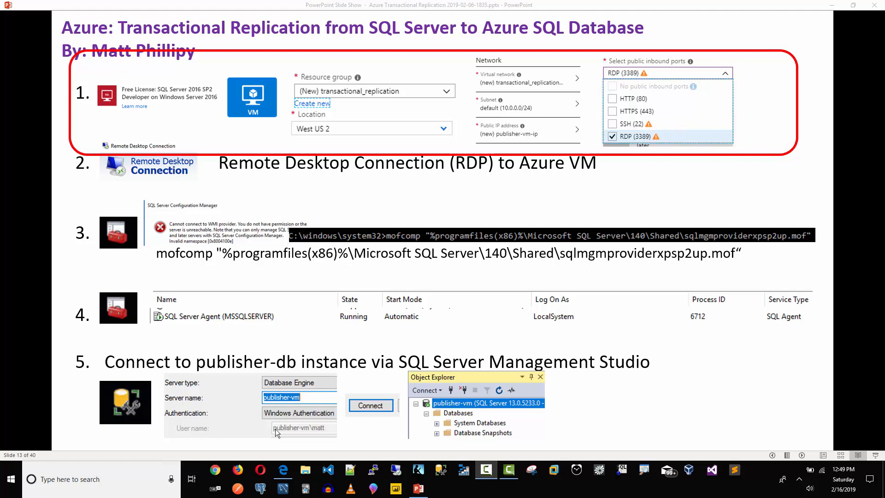
pyautogui.click(283, 470)
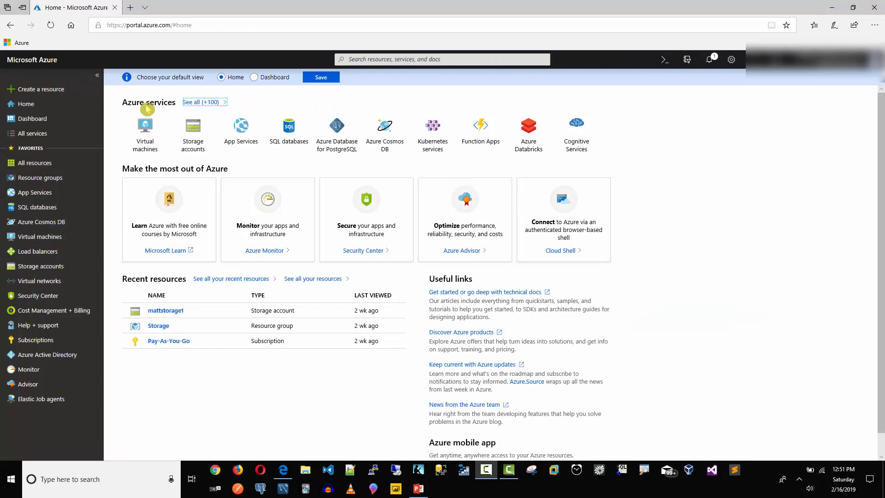
# Search the marketplace for 'sql server 2016 developer sp' and create from the Free License SQL Server 2016 SP2 Developer image.
pyautogui.click(28, 105)
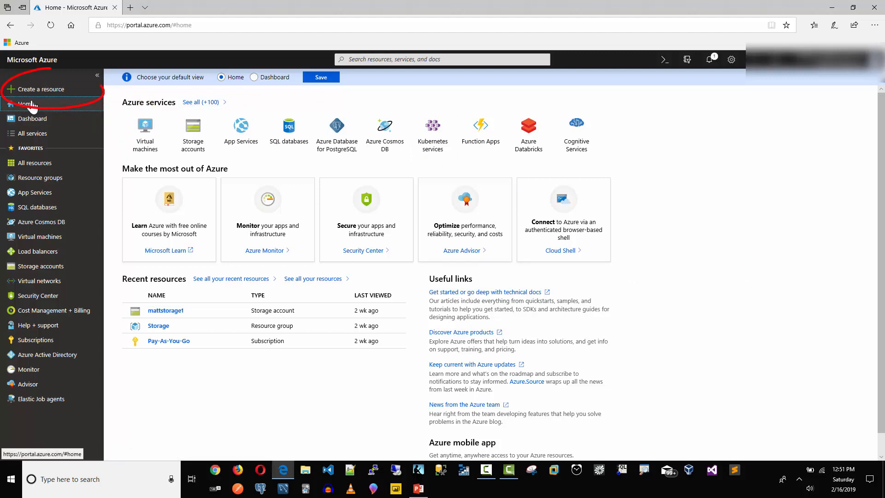
pyautogui.click(46, 93)
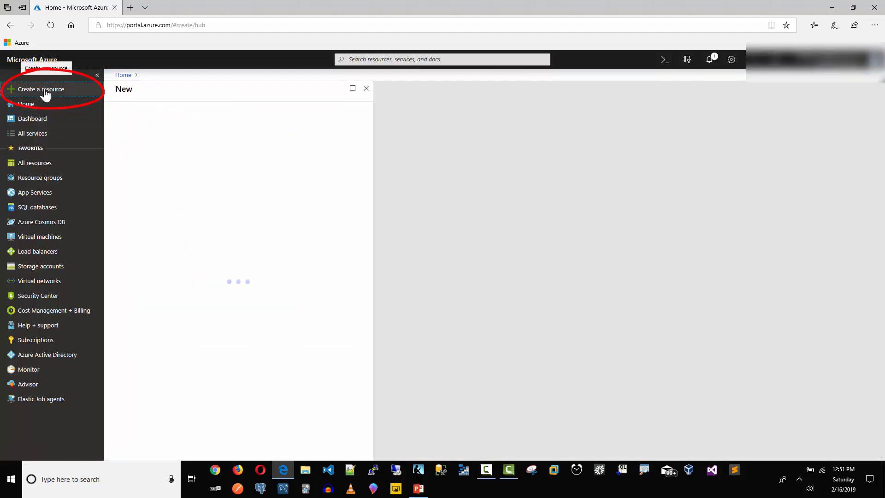
pyautogui.write('s')
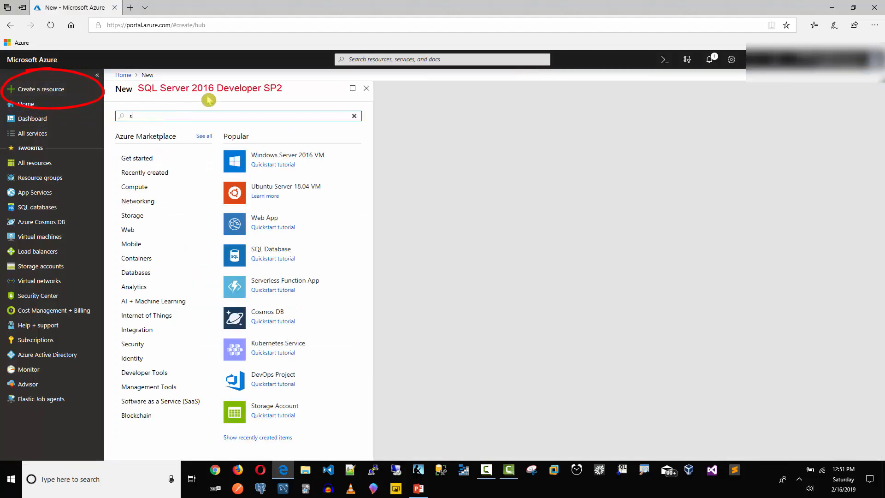
pyautogui.write('ql server 2016 developer sp2')
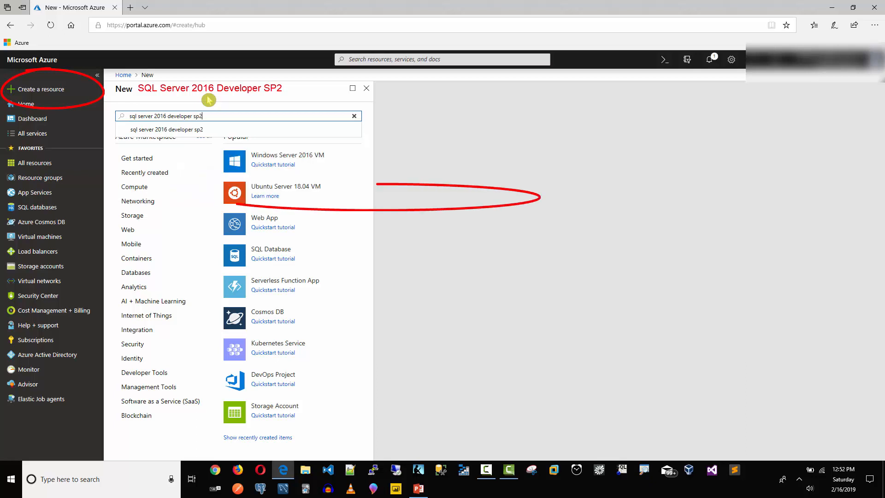
pyautogui.press('Return')
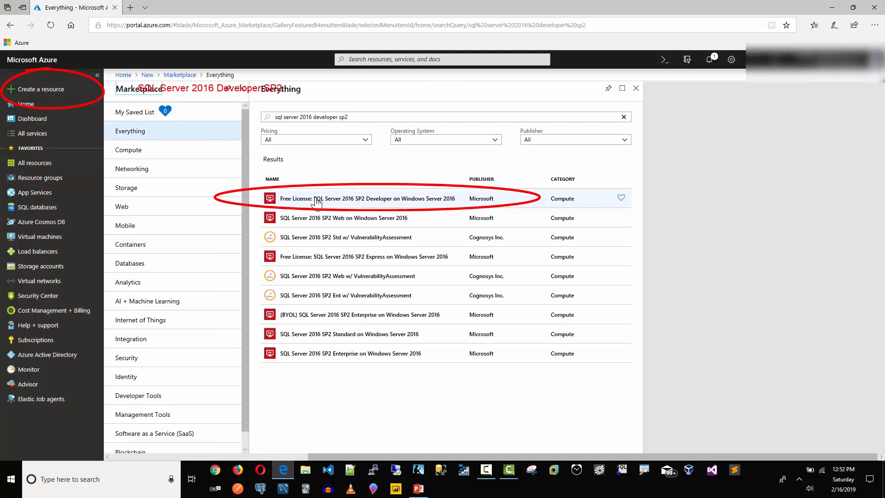
pyautogui.click(316, 201)
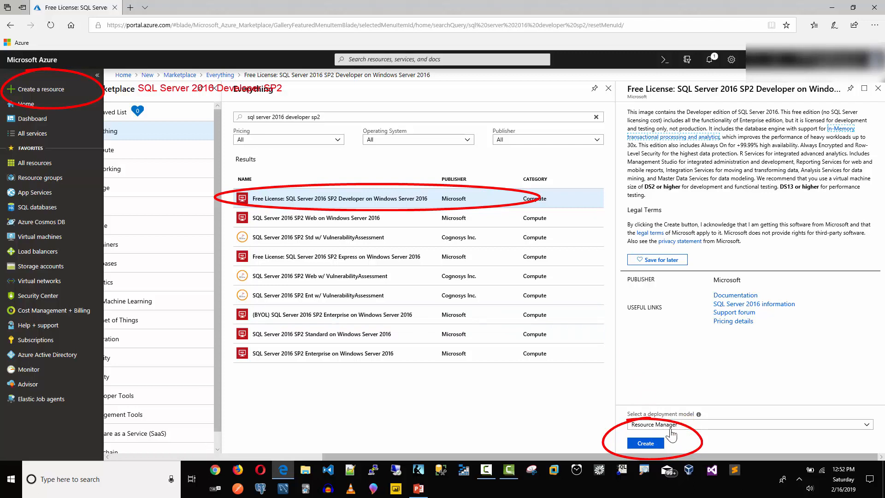
pyautogui.click(646, 443)
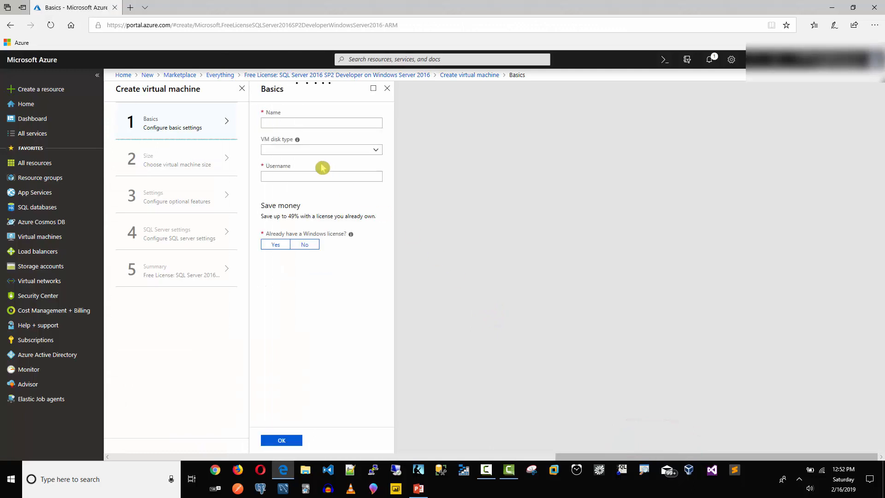
# Name the VM publisher-vm and enter an admin username and the password twice.
pyautogui.click(291, 125)
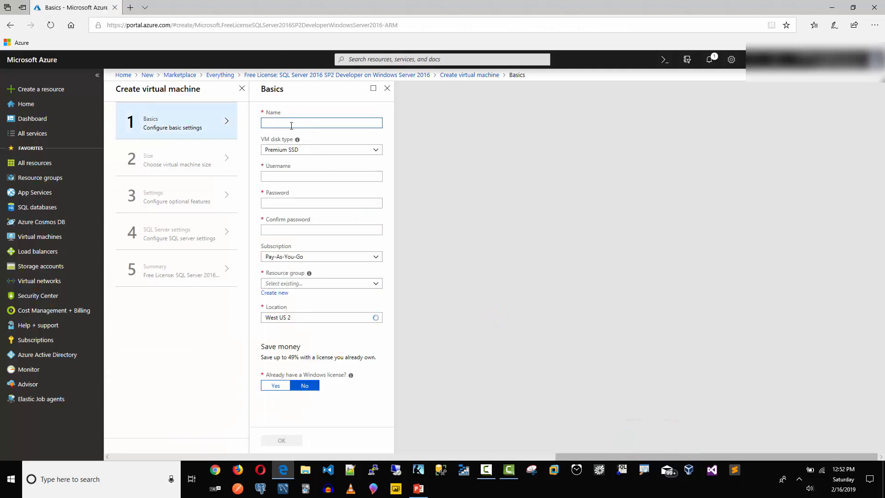
pyautogui.write('publisher-vm')
pyautogui.press('Tab')
pyautogui.press('Tab')
pyautogui.write('matt')
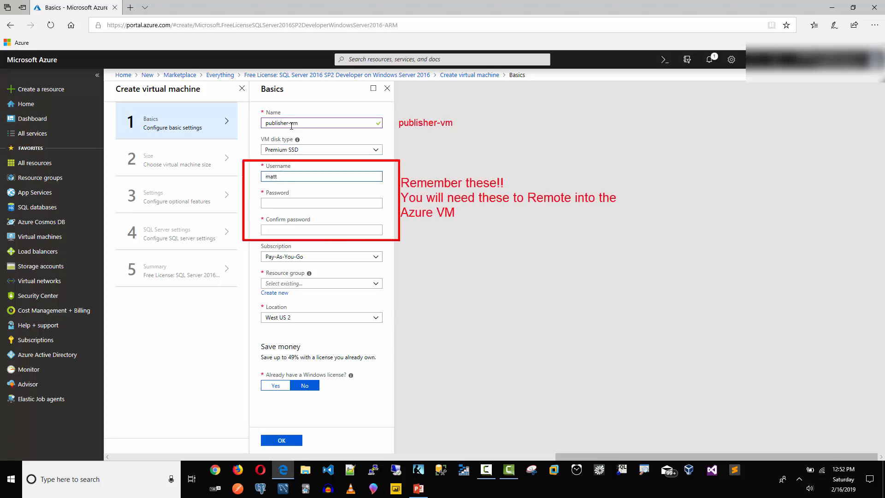
pyautogui.press('Tab')
pyautogui.write('•••••••••••••')
pyautogui.press('Tab')
pyautogui.write('••••••')
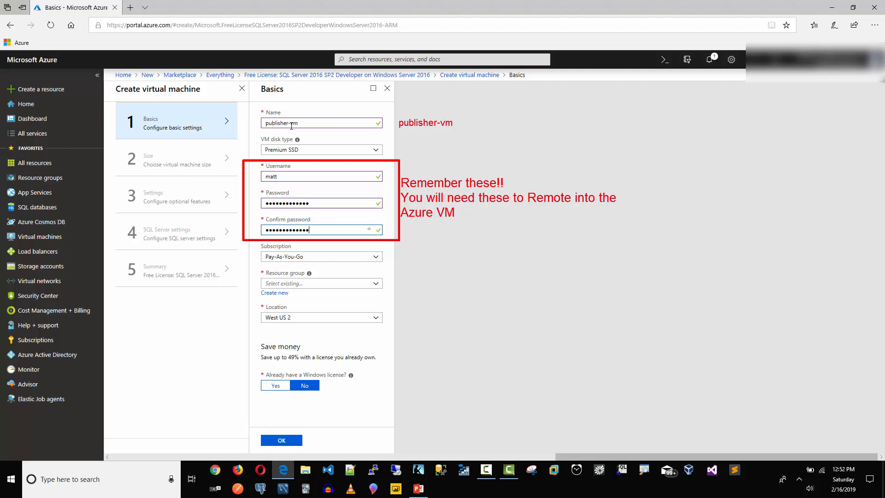
# Add new resource group transactional_replication in West US 2 and confirm the basics.
pyautogui.click(275, 294)
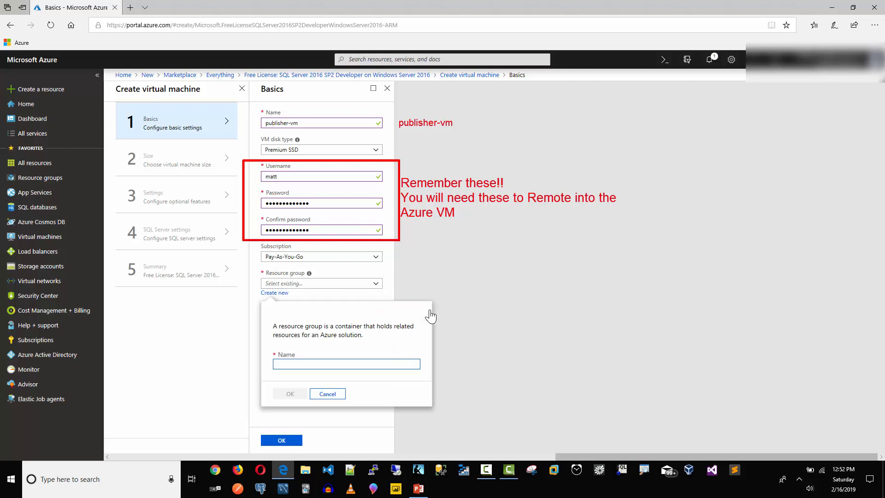
pyautogui.write('transactiona')
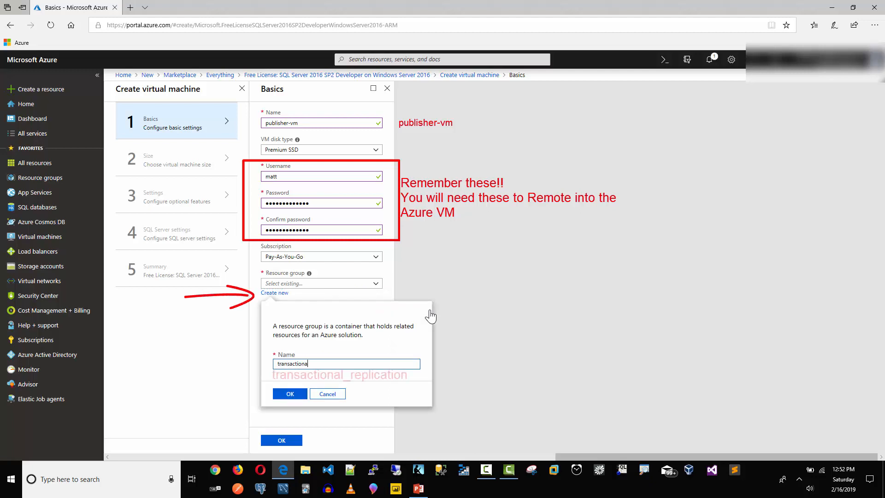
pyautogui.write('l_replication')
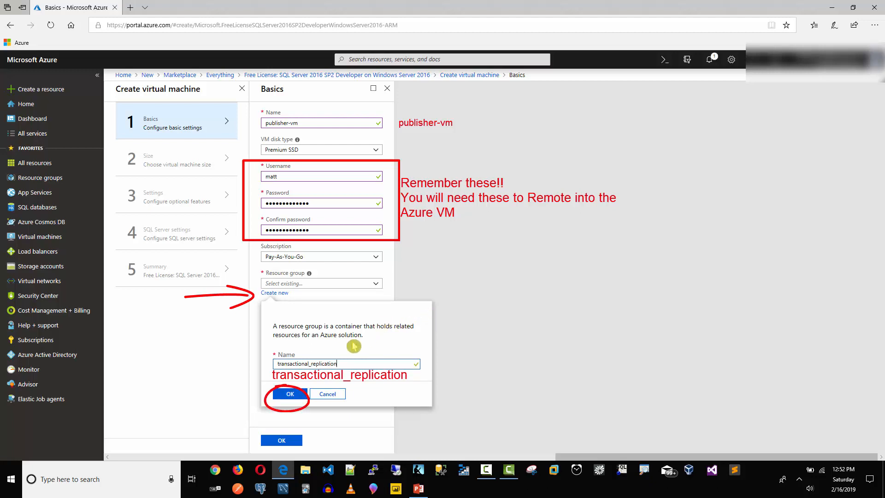
pyautogui.click(289, 394)
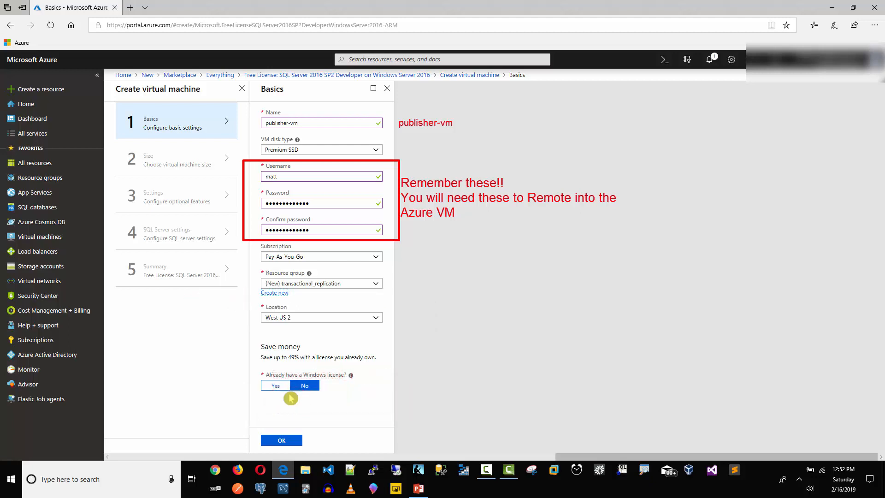
pyautogui.click(282, 443)
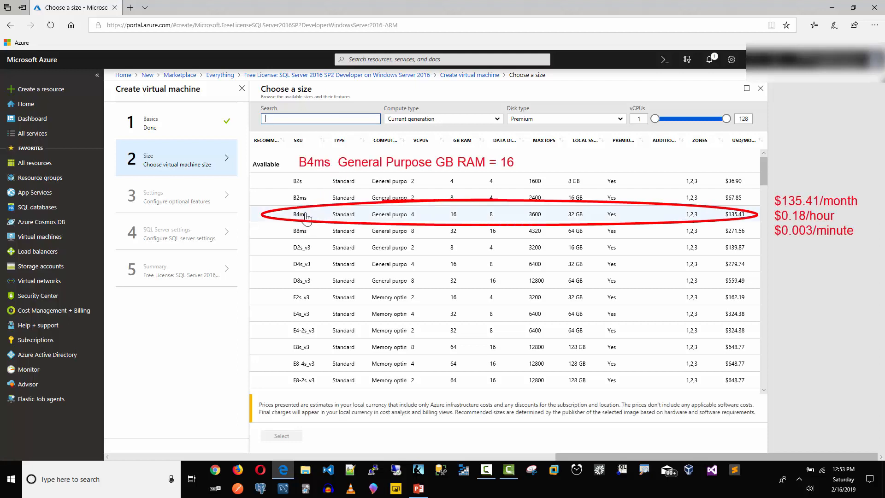
# Select the B4ms size with 16 GB RAM for the VM.
pyautogui.click(303, 216)
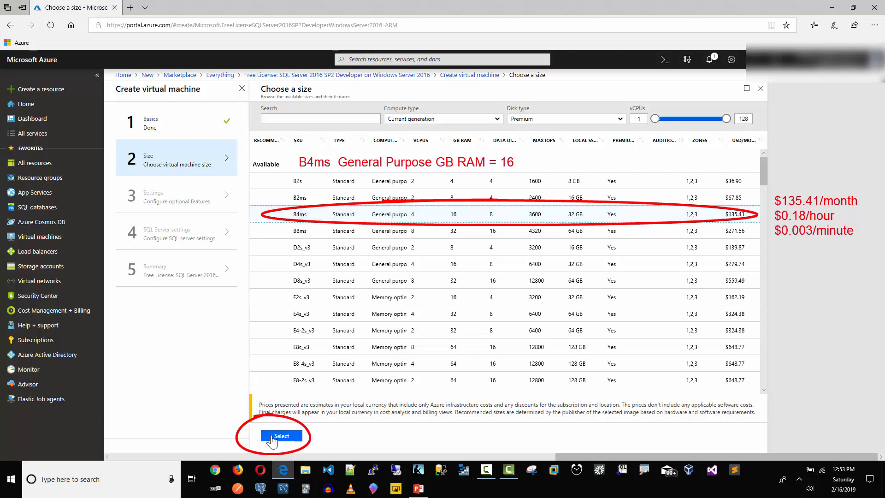
pyautogui.click(274, 437)
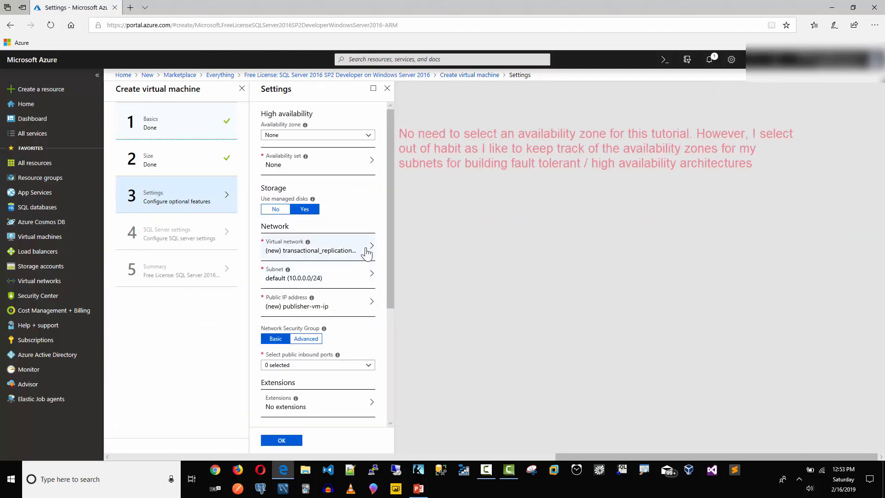
# Place the VM in availability zone 1 and allow public inbound RDP on port 3389.
pyautogui.click(359, 135)
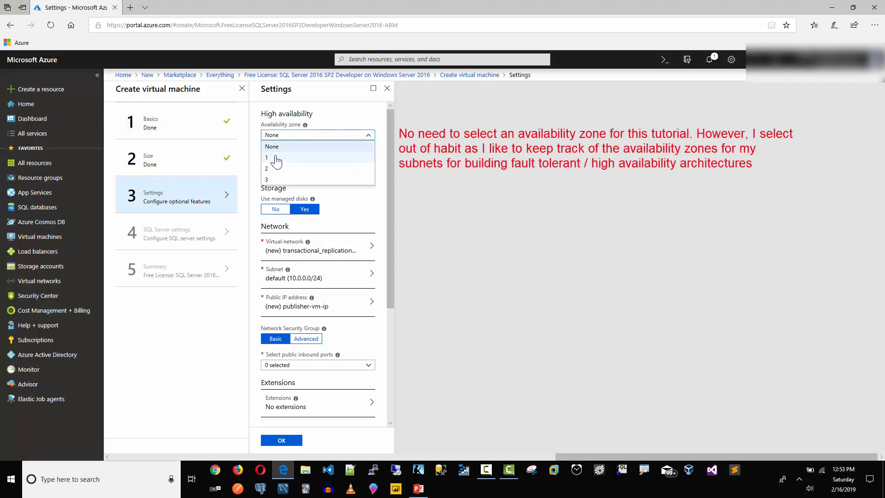
pyautogui.click(276, 158)
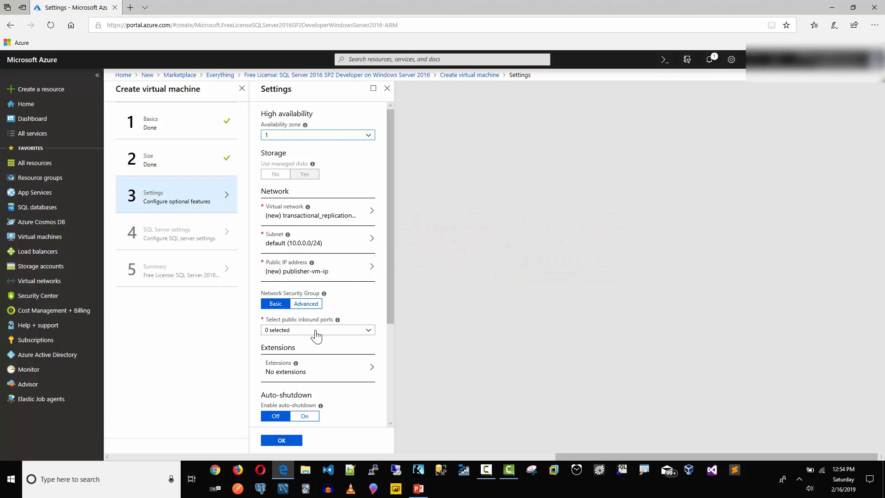
pyautogui.click(369, 331)
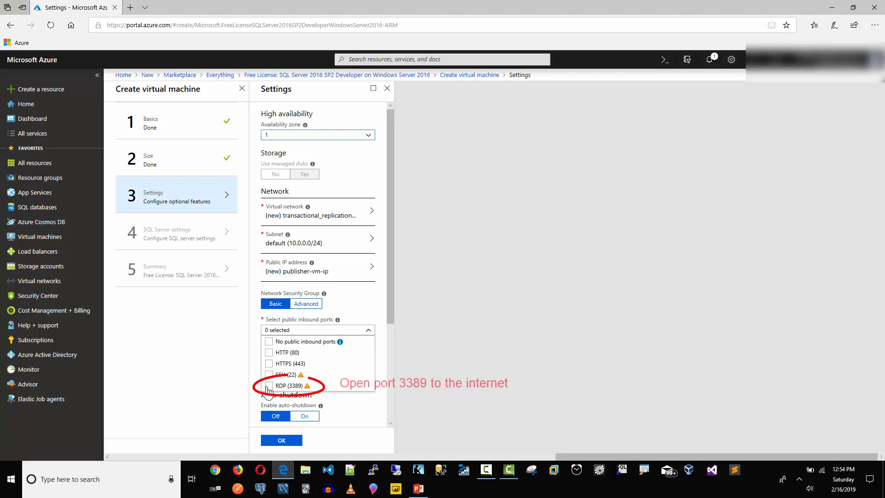
pyautogui.click(269, 387)
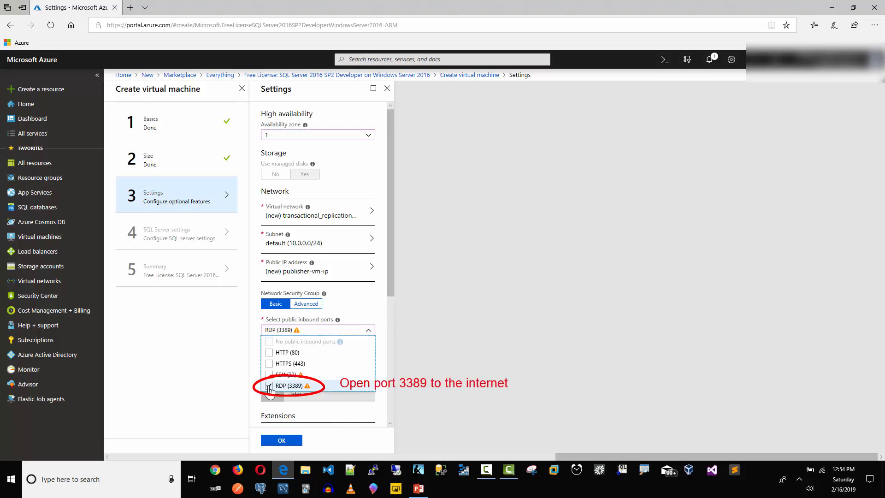
pyautogui.click(356, 298)
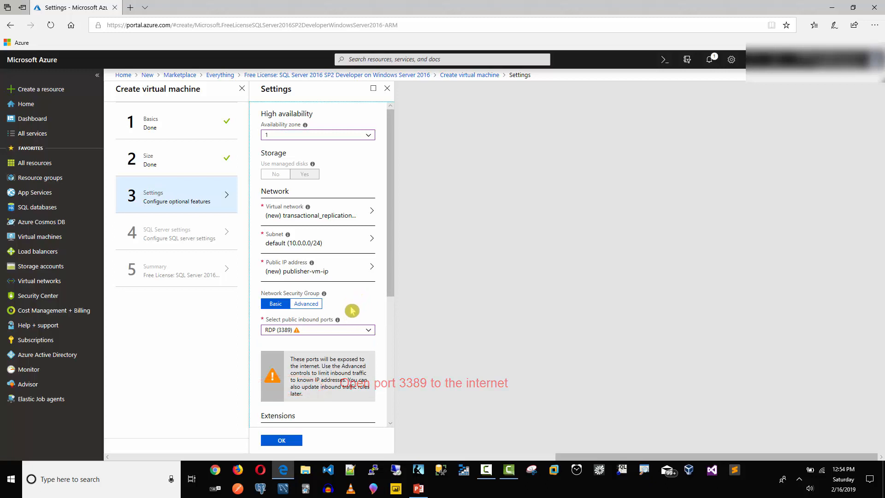
# Turn on auto-shutdown with the Pacific Time (US & Canada) time zone and confirm the settings.
pyautogui.scroll(-4, 351, 311)
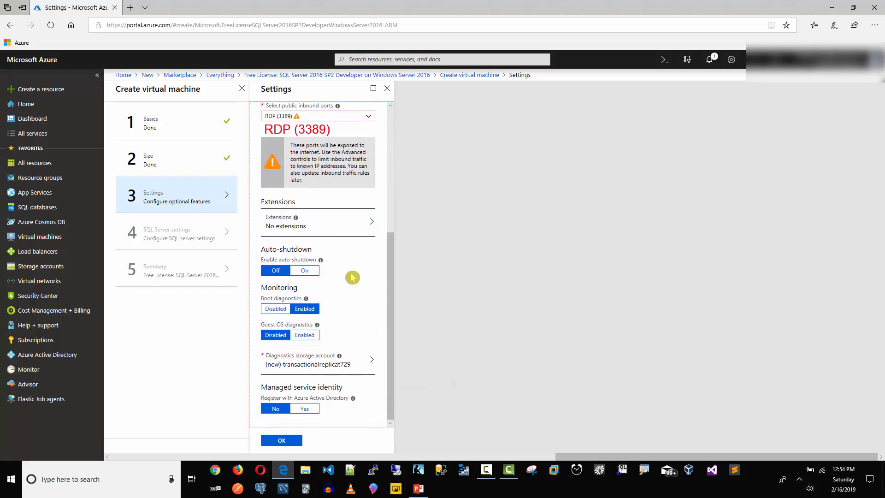
pyautogui.click(306, 270)
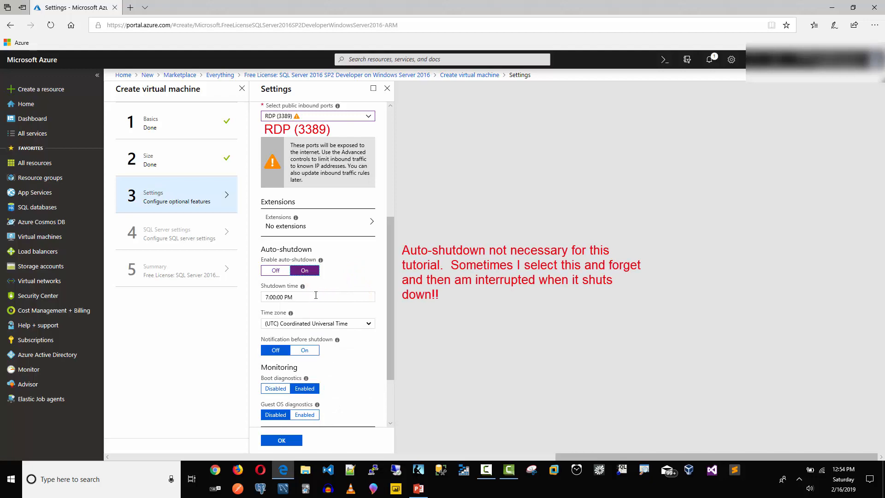
pyautogui.click(328, 324)
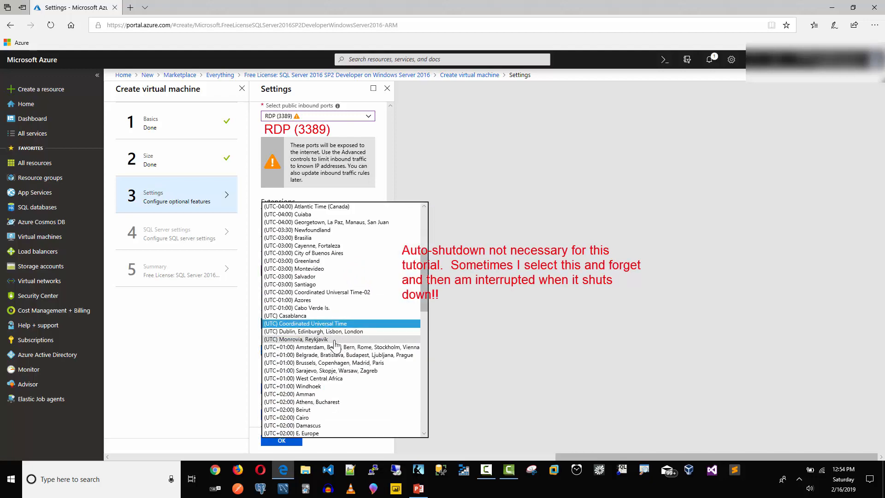
pyautogui.scroll(-9, 339, 342)
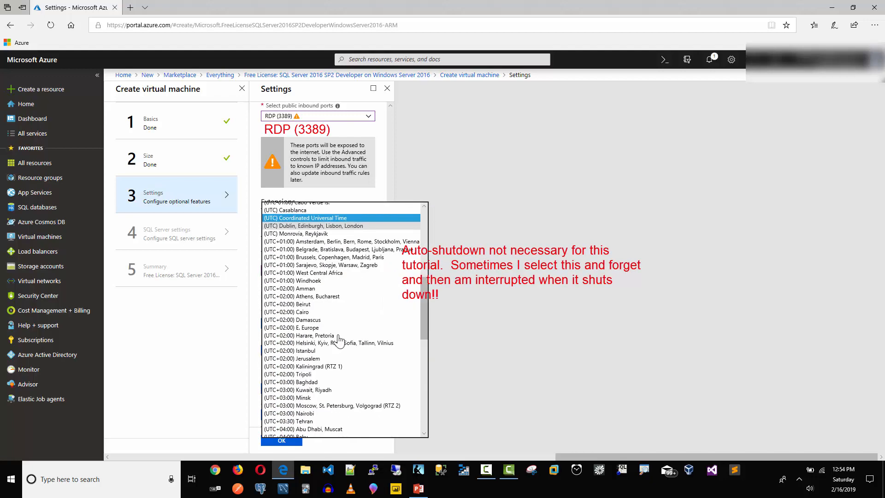
pyautogui.scroll(12, 339, 344)
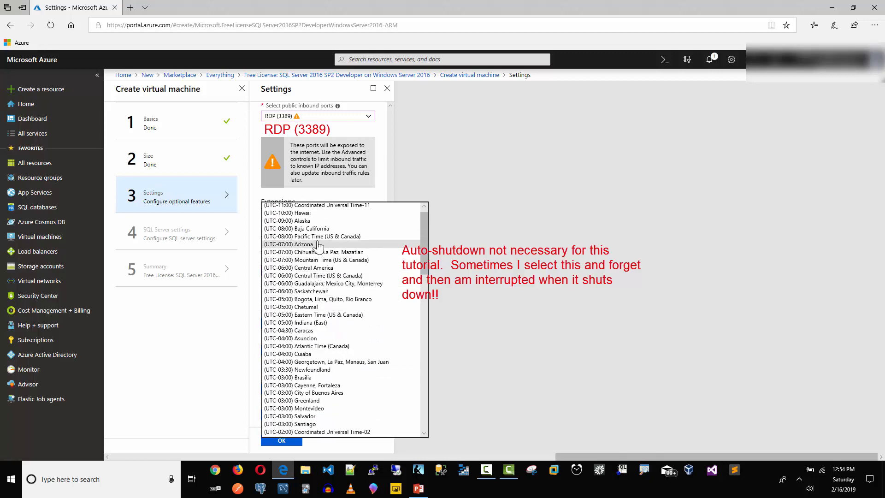
pyautogui.click(315, 236)
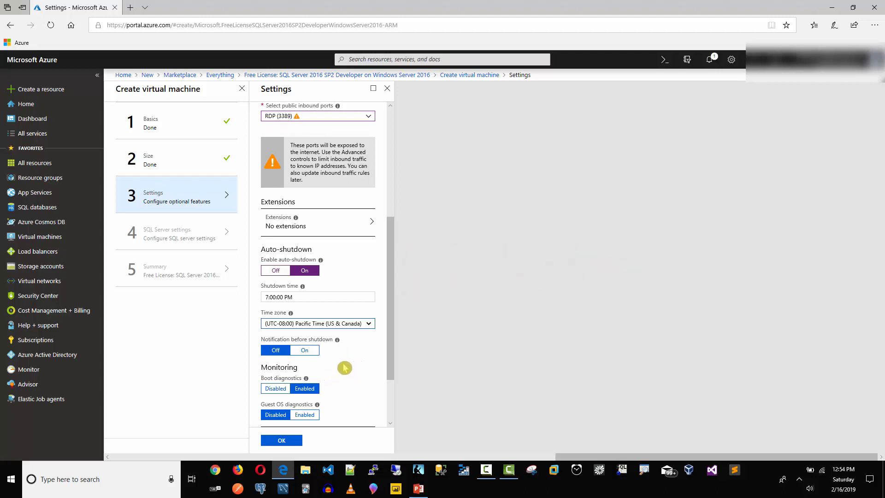
pyautogui.scroll(-2, 347, 366)
pyautogui.scroll(-1, 347, 365)
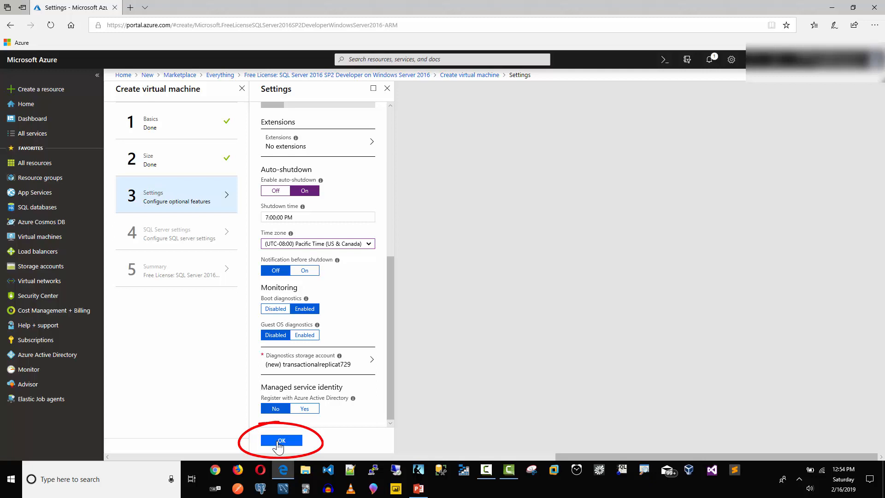
pyautogui.click(285, 442)
pyautogui.click(281, 446)
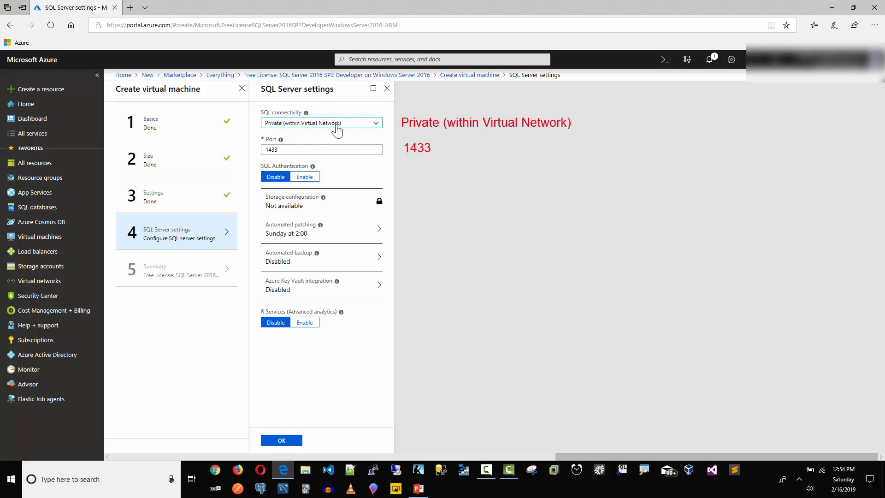
# Enable SQL authentication, confirm the SQL Server settings and create the VM once validation passes.
pyautogui.click(304, 177)
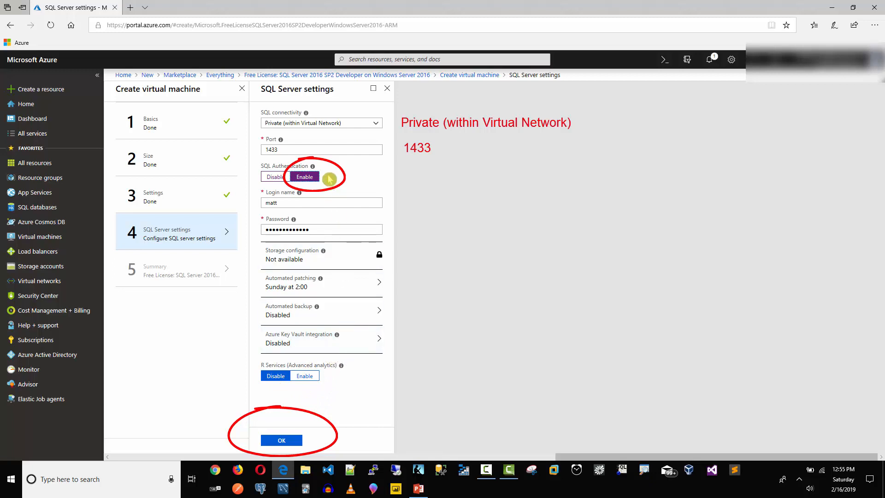
pyautogui.click(285, 441)
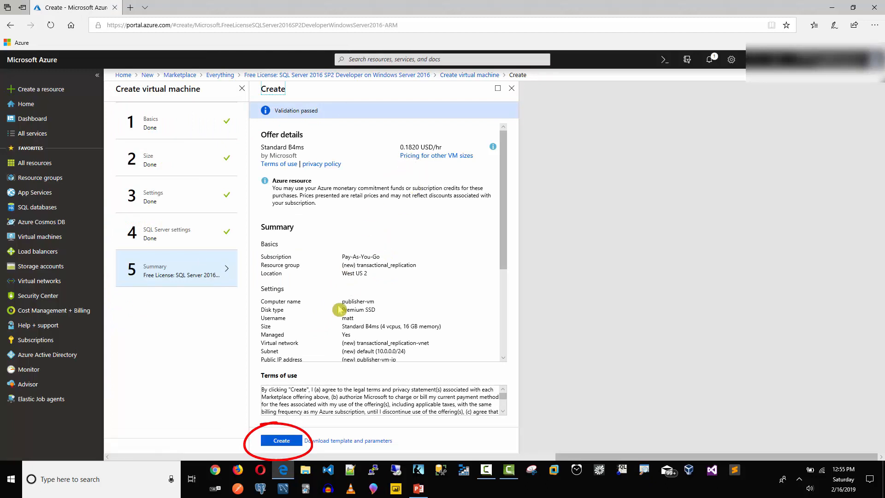
pyautogui.click(291, 441)
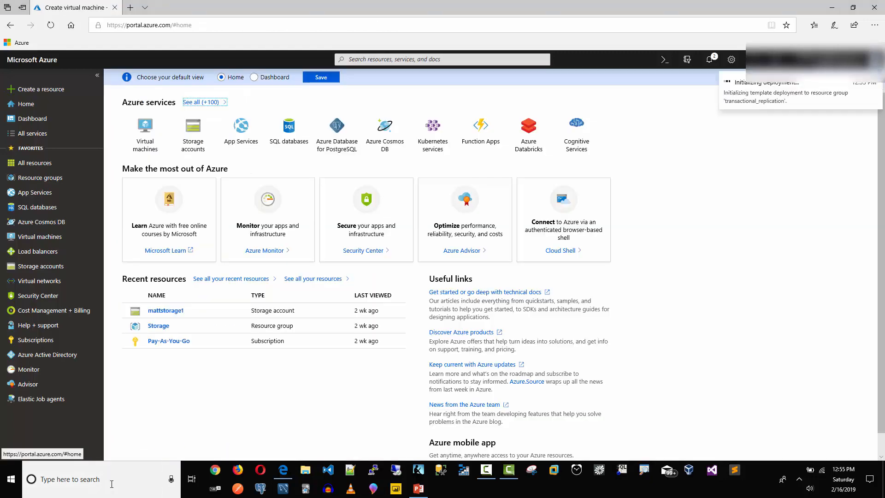
# Launch Alarms & Clock, reset the stopwatch to zero and start it.
pyautogui.click(133, 477)
pyautogui.write('clock')
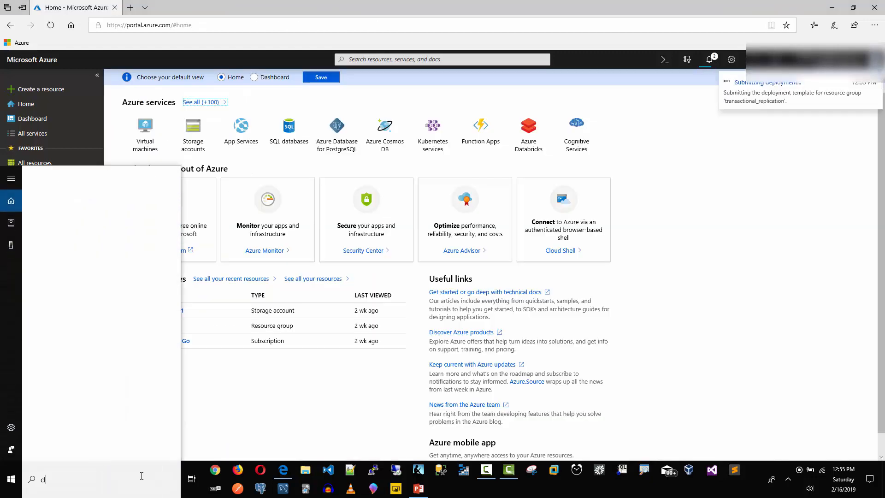
pyautogui.press('Return')
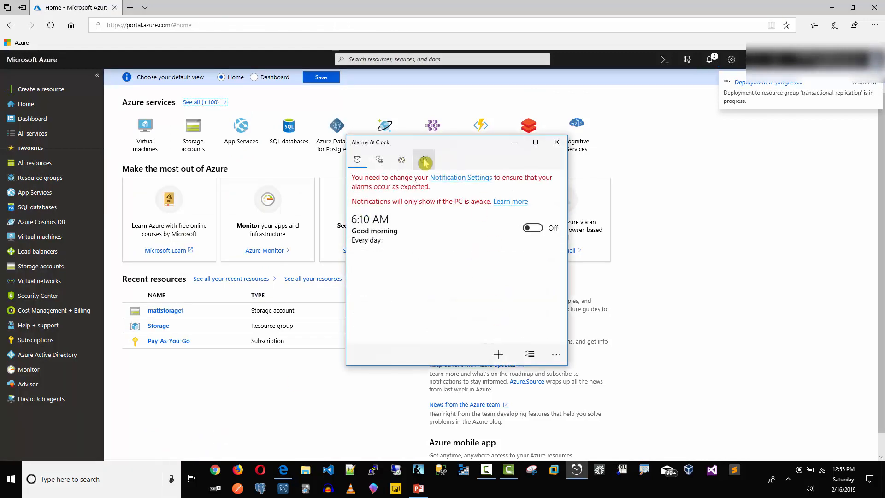
pyautogui.click(423, 162)
pyautogui.click(421, 283)
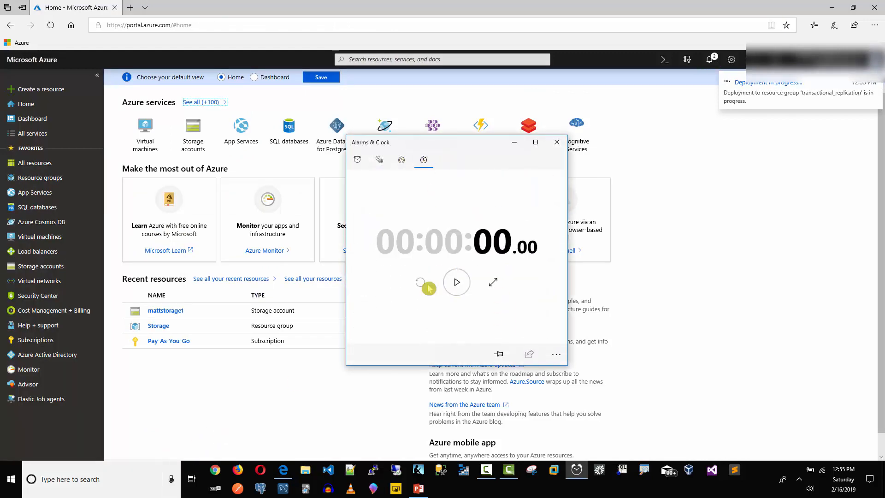
pyautogui.click(458, 288)
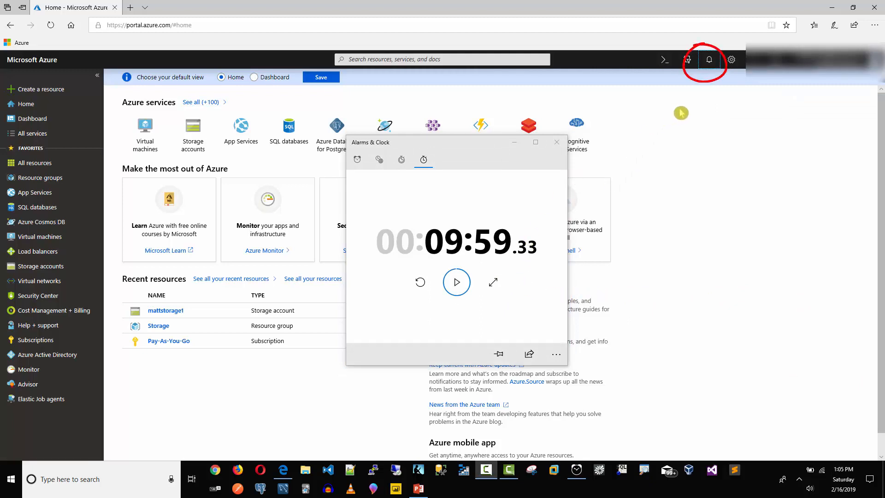
# Check the deployment succeeded, close the stopwatch and open the transactional_replication resource group.
pyautogui.click(711, 66)
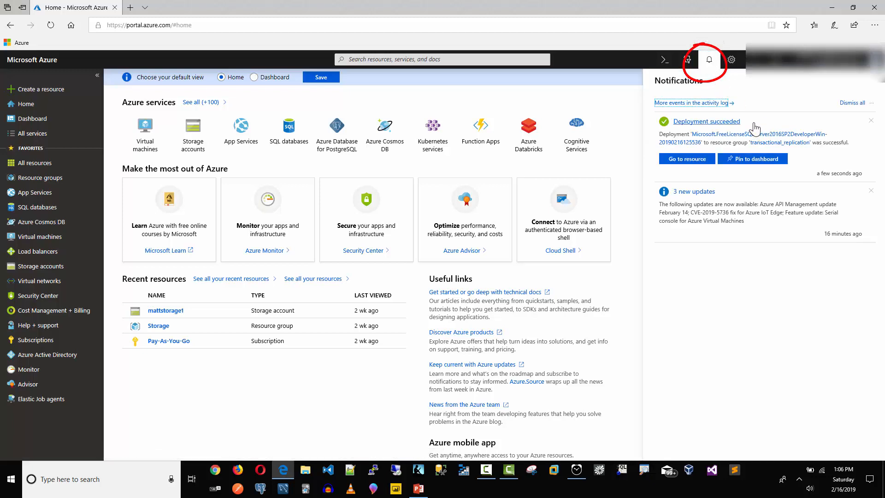
pyautogui.click(576, 470)
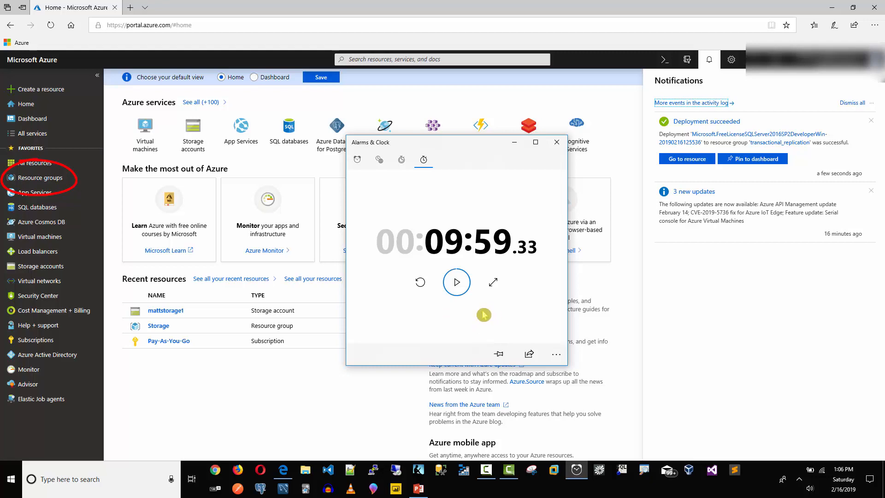
pyautogui.click(556, 143)
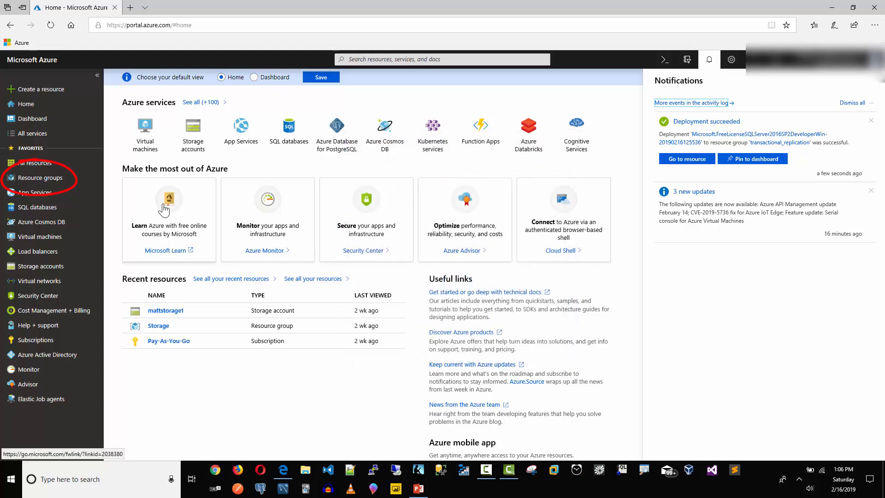
pyautogui.click(52, 182)
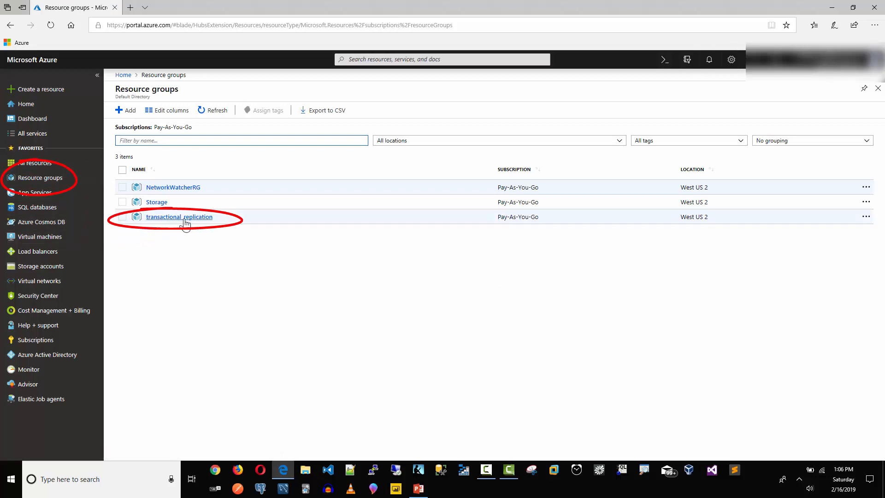
pyautogui.click(184, 219)
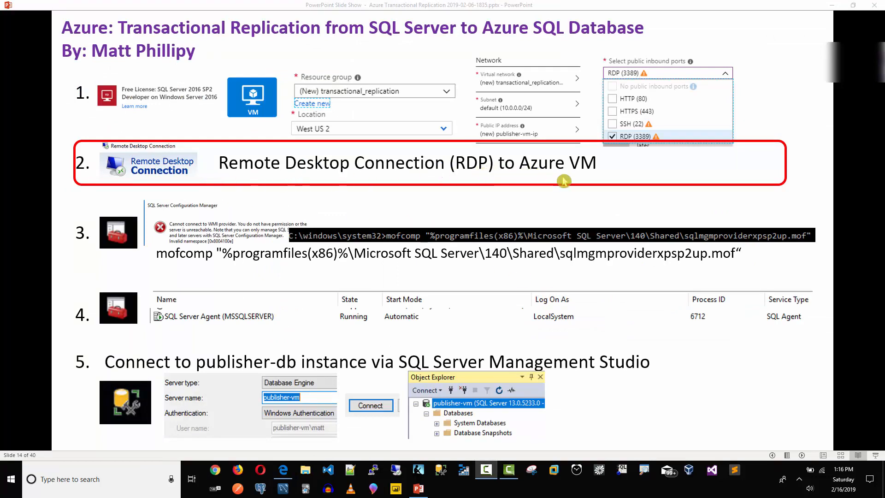
# Switch from the PowerPoint slide show back to the Azure portal in Edge.
pyautogui.click(283, 470)
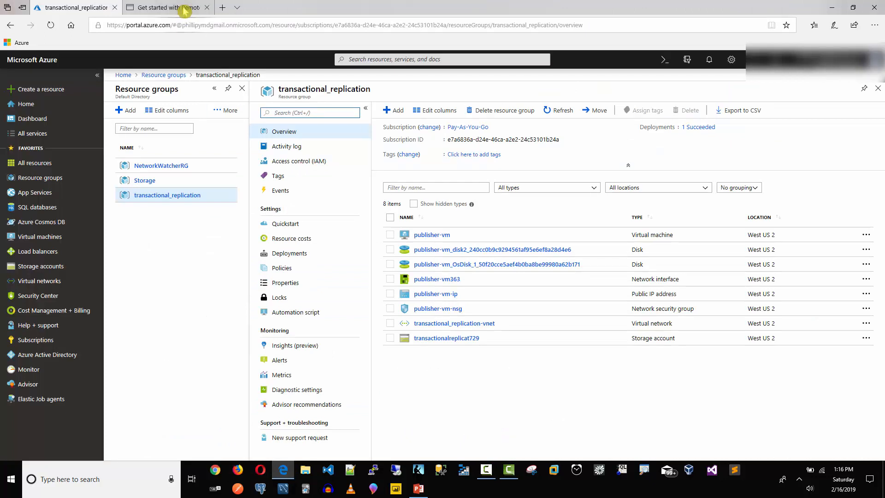
pyautogui.moveTo(185, 11)
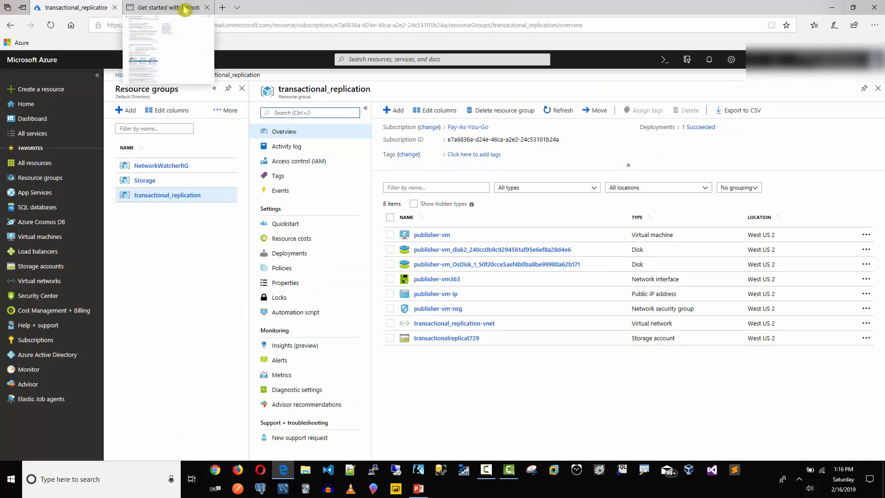
pyautogui.click(185, 9)
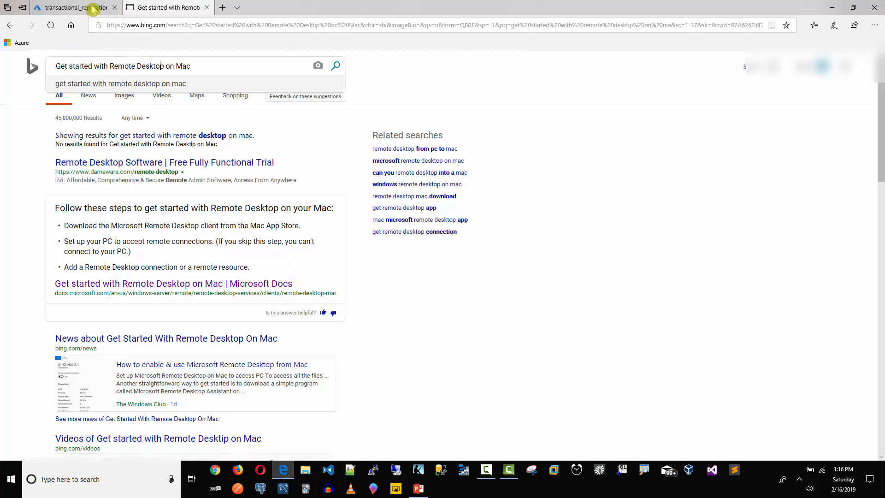
pyautogui.click(111, 7)
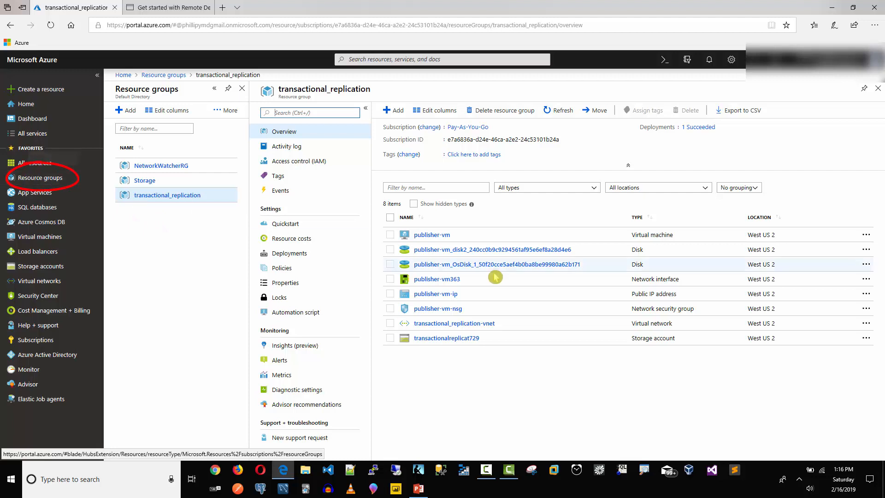
# Open publisher-vm from the transactional_replication resource group under Resource groups.
pyautogui.click(52, 180)
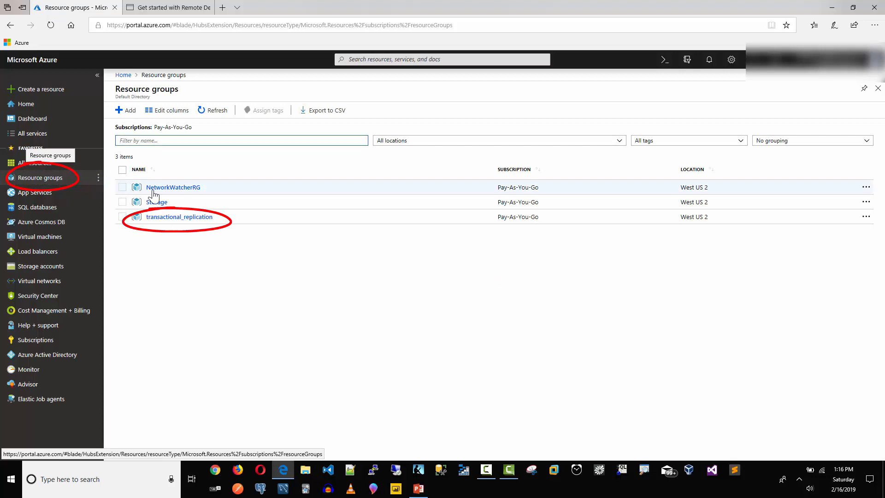
pyautogui.click(178, 223)
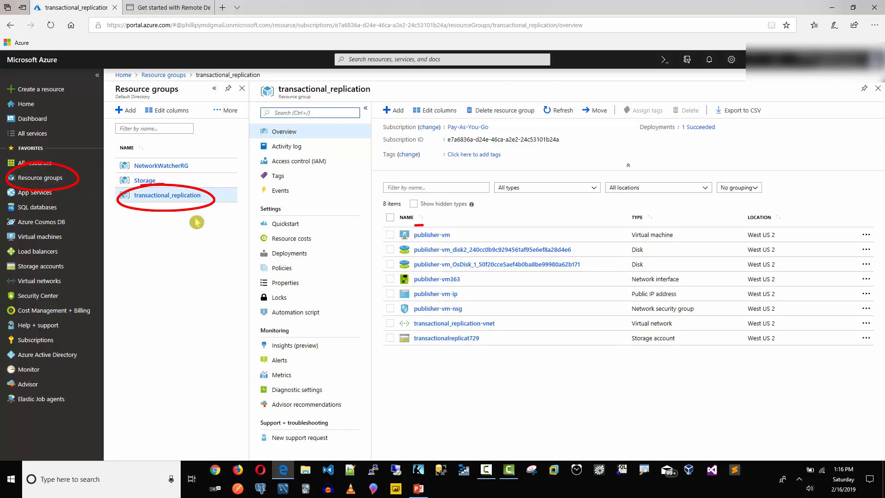
pyautogui.click(430, 236)
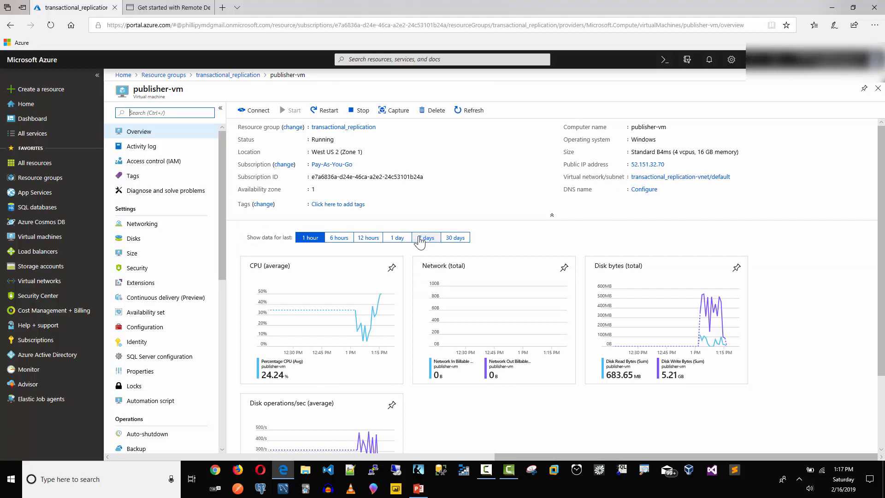
# Download publisher-vm's RDP connection file and open it, connecting despite the unknown publisher warning.
pyautogui.click(253, 113)
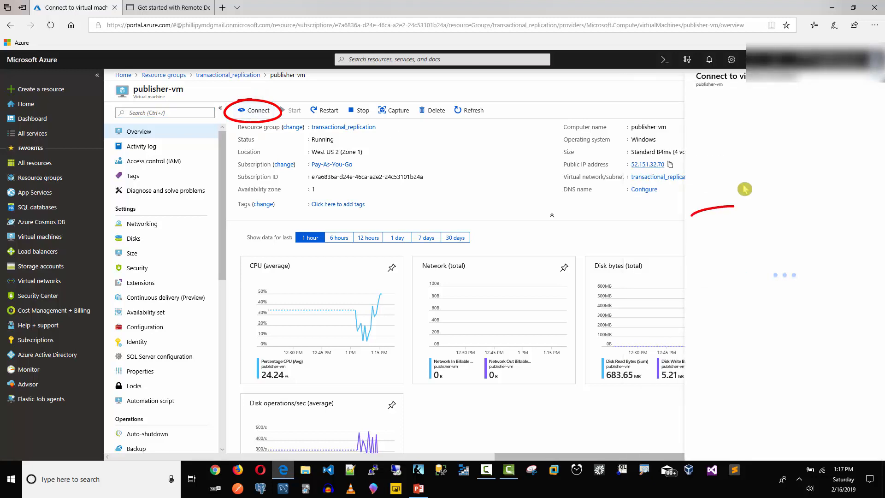
pyautogui.click(734, 216)
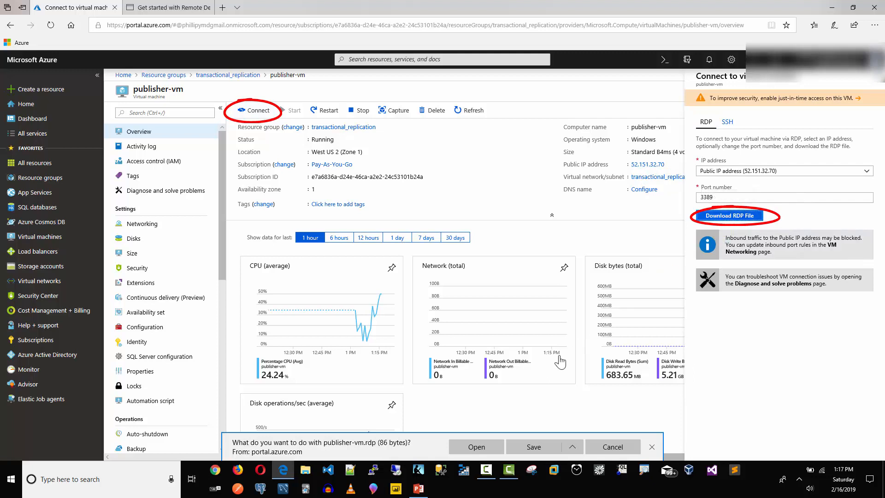
pyautogui.click(477, 449)
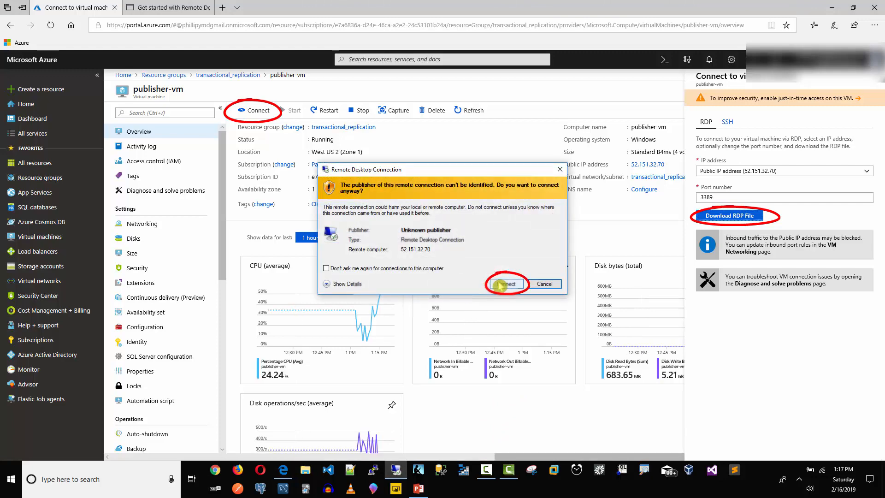
pyautogui.click(502, 285)
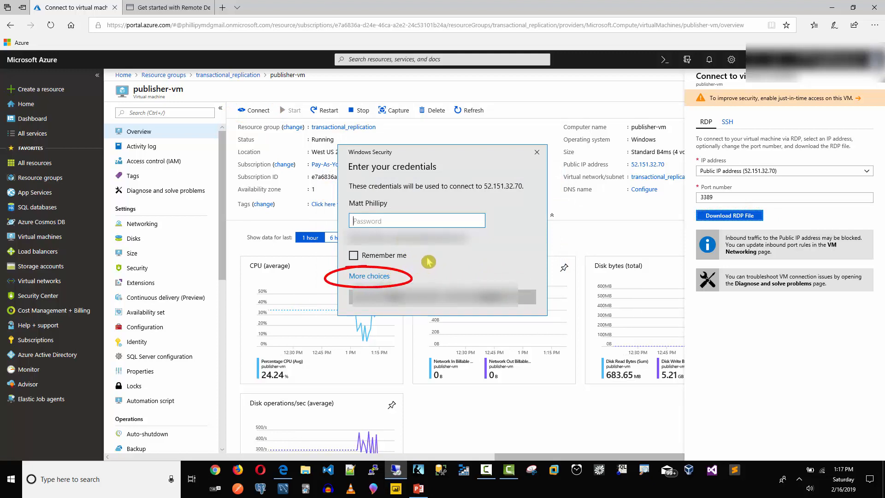
# Sign in with a different account, entering the username and account password for 52.151.32.70.
pyautogui.click(382, 277)
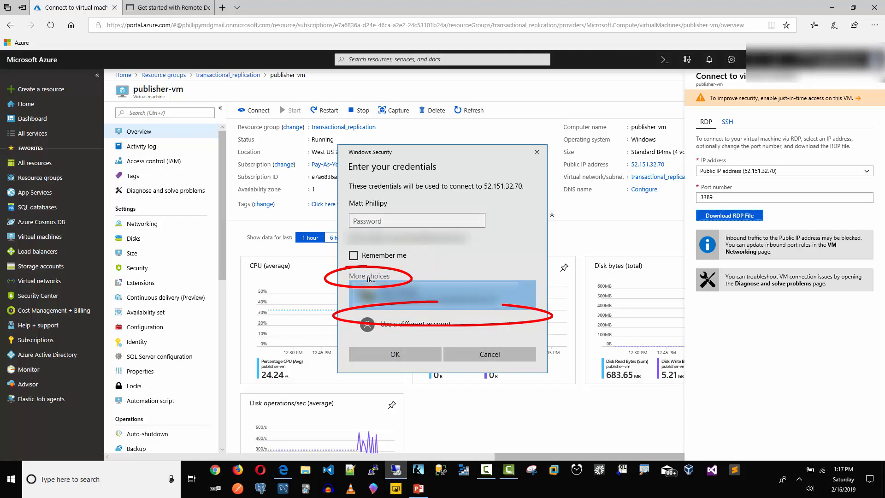
pyautogui.click(401, 334)
pyautogui.write('matt')
pyautogui.press('Tab')
pyautogui.write('••')
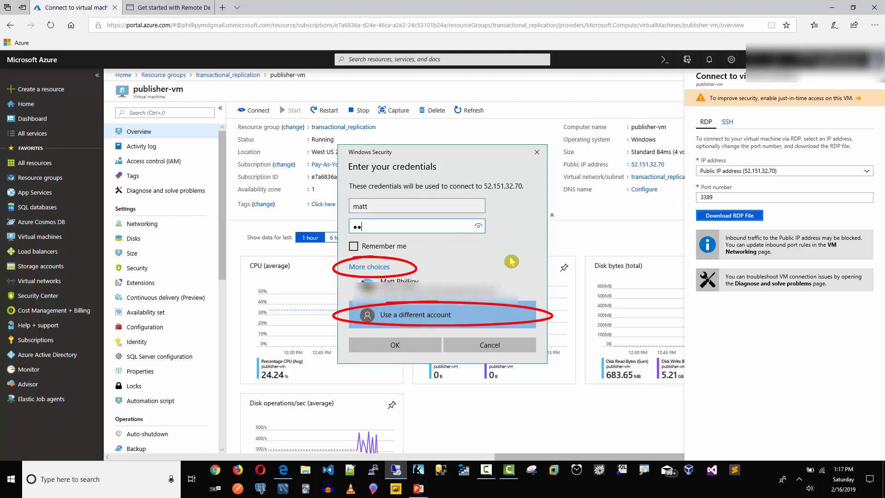
pyautogui.write('•••')
pyautogui.press('BackSpace')
pyautogui.press('BackSpace')
pyautogui.press('BackSpace')
pyautogui.press('BackSpace')
pyautogui.press('BackSpace')
pyautogui.write('•••••')
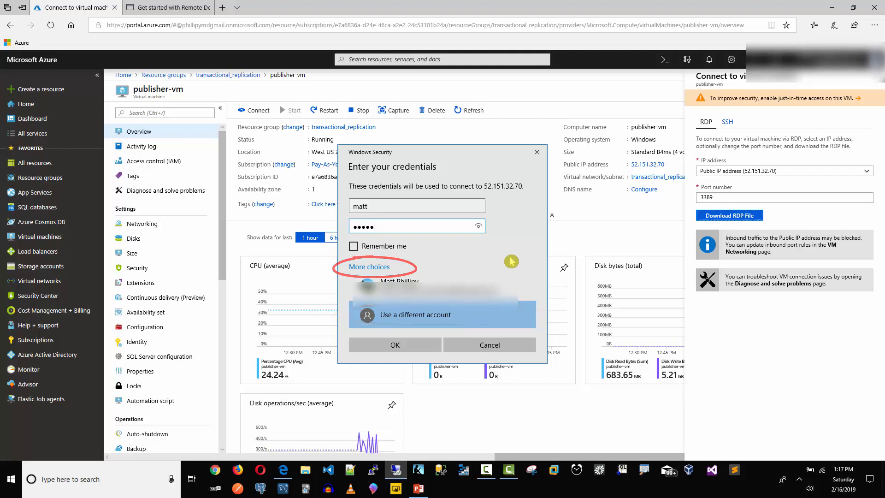
pyautogui.write('••••••••')
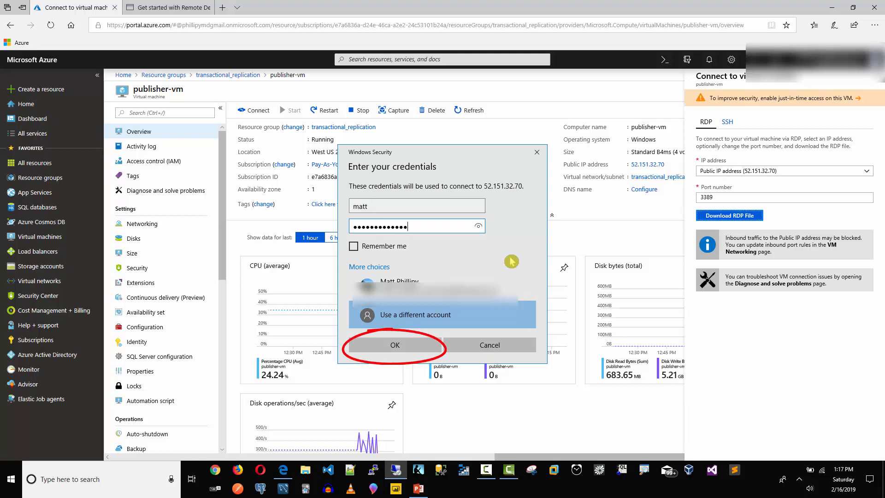
pyautogui.click(409, 354)
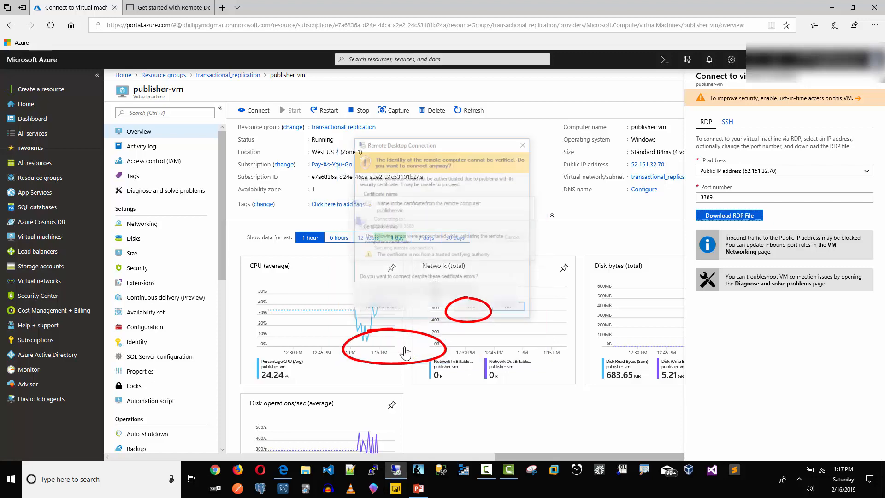
# Accept the unverified certificate warning to connect to publisher-vm anyway.
pyautogui.click(469, 312)
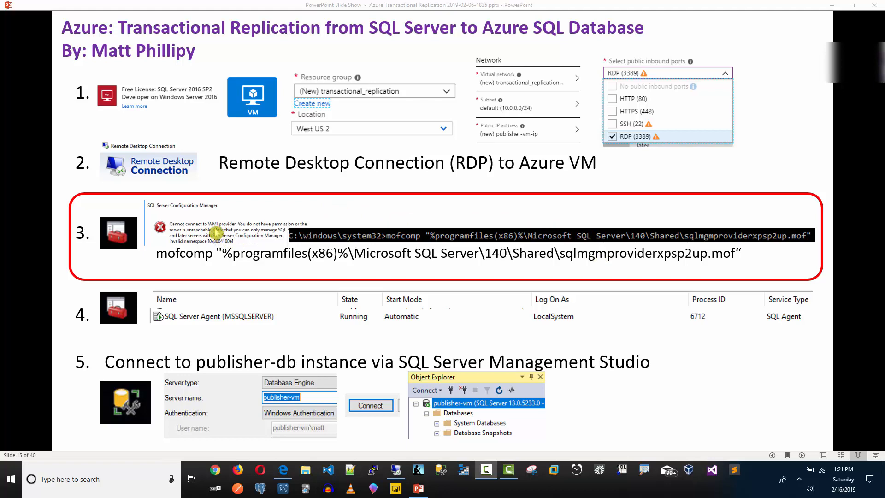
# Bring the publisher-vm session forward, answer No to network discovery, and close Server Manager.
pyautogui.click(283, 471)
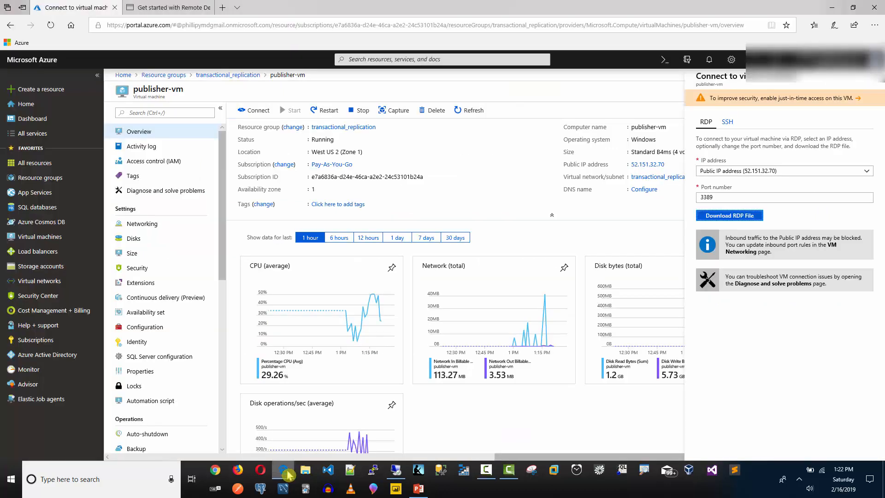
pyautogui.click(399, 478)
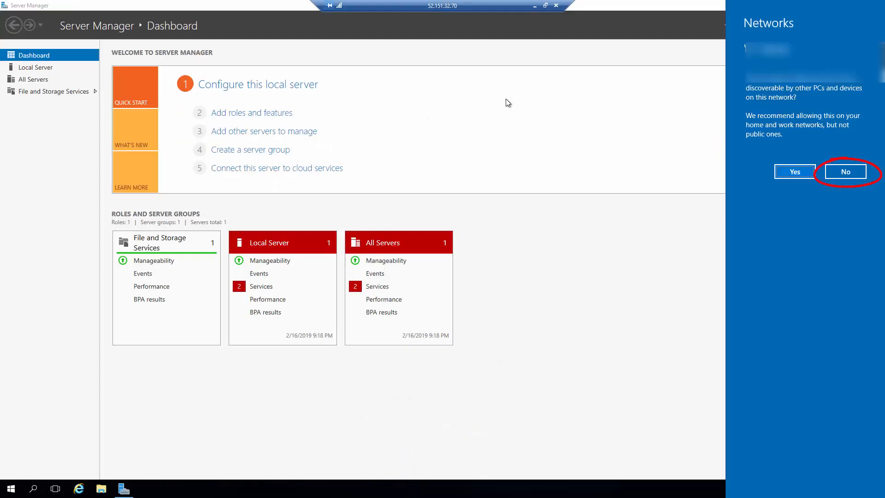
pyautogui.click(843, 176)
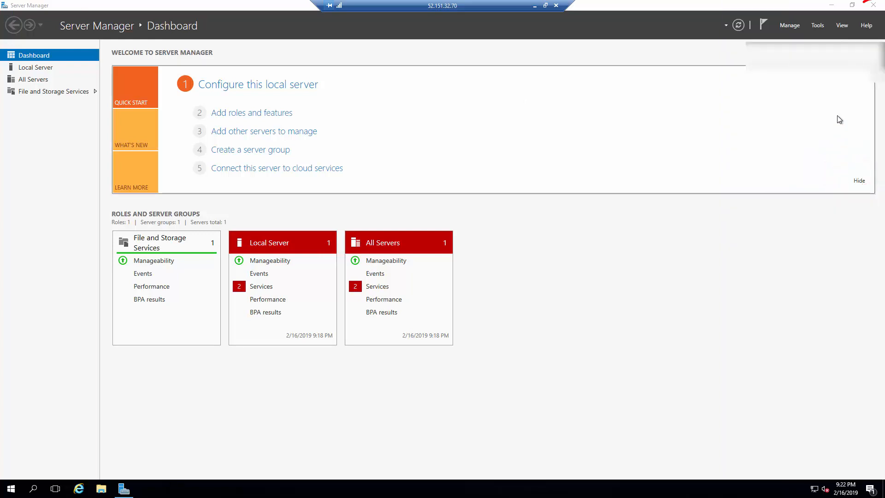
pyautogui.click(874, 6)
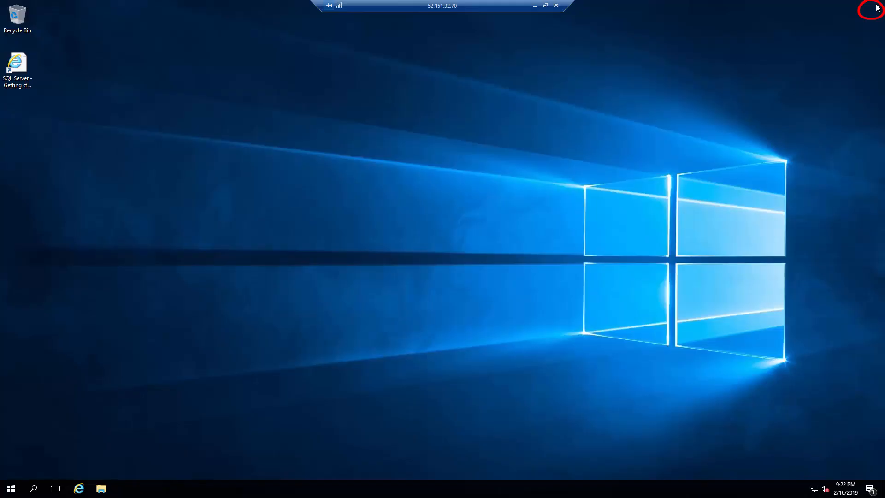
# Pin SQL Server 2017 Configuration Manager from the Microsoft SQL Server 2017 group to the taskbar.
pyautogui.click(12, 491)
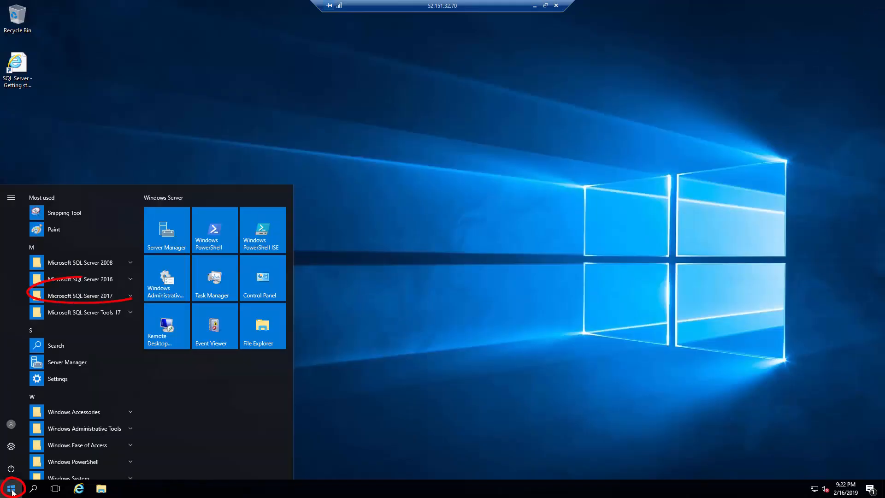
pyautogui.click(66, 297)
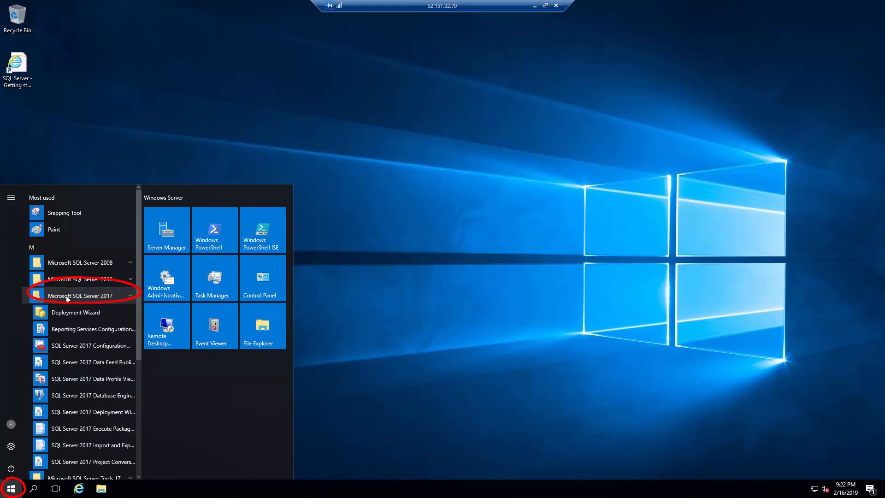
pyautogui.rightClick(83, 349)
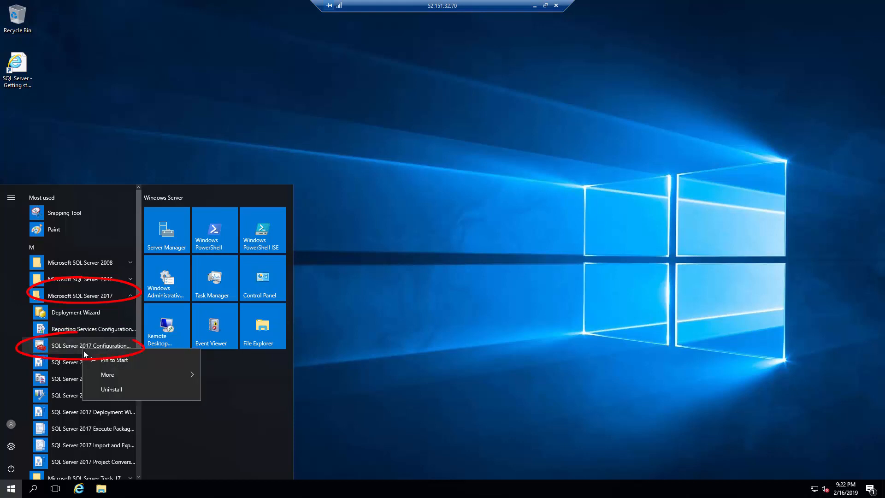
pyautogui.click(103, 376)
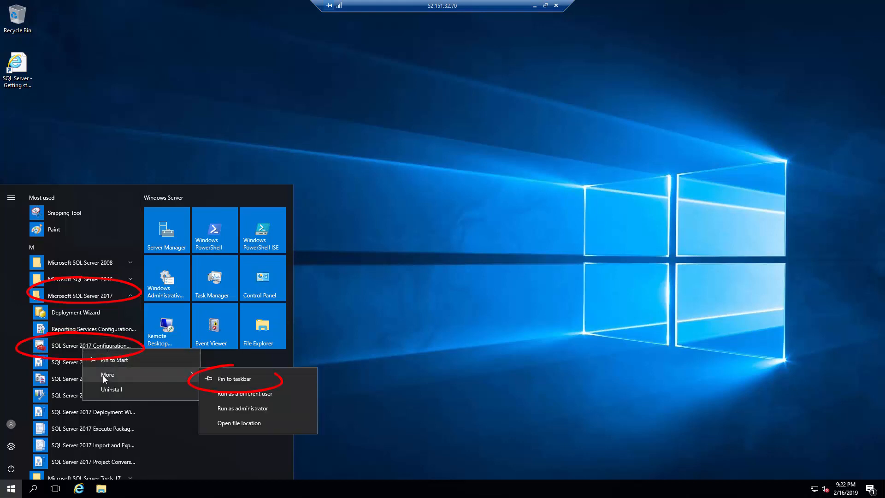
pyautogui.click(236, 379)
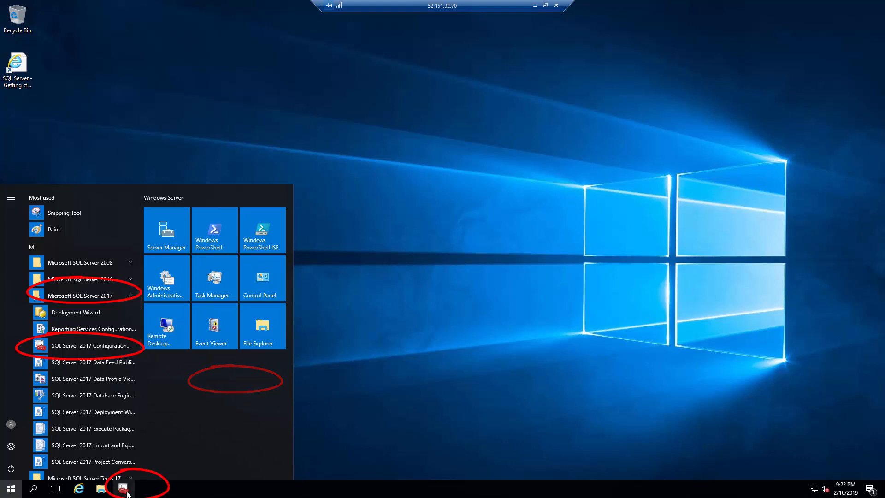
# Launch SQL Server 2017 Configuration Manager and dismiss its WMI provider error 0x8004100e.
pyautogui.click(77, 347)
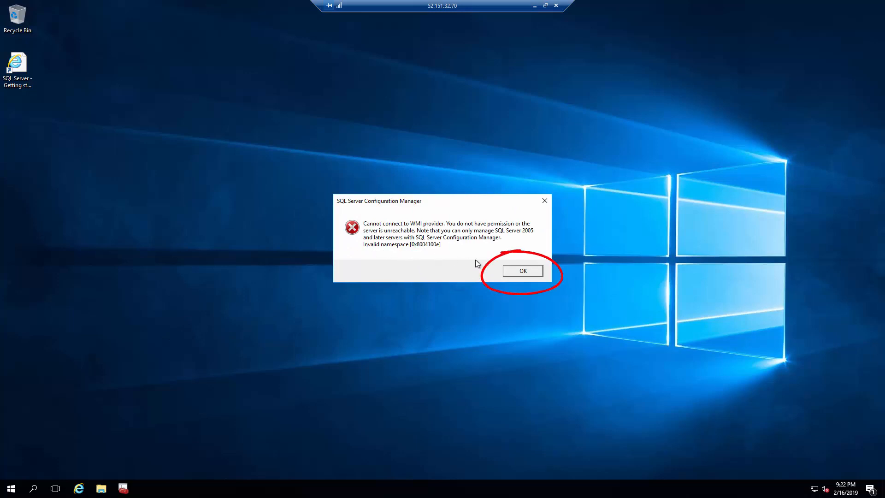
pyautogui.click(521, 272)
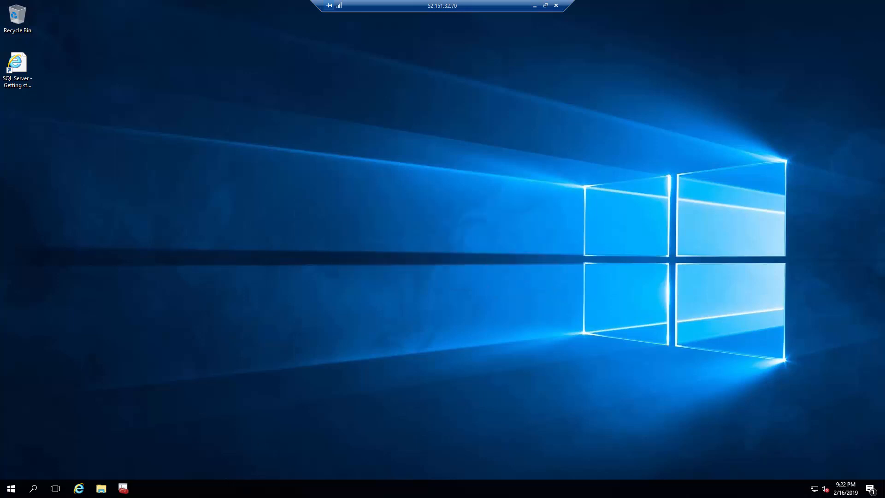
pyautogui.hotkey('alt', 'Tab')
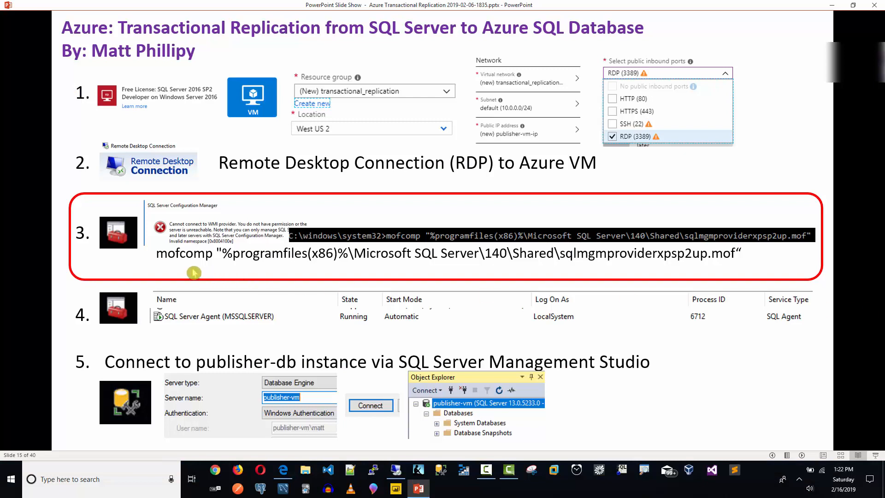
# Advance through the remaining slideshow steps and exit to editing view.
pyautogui.click(162, 257)
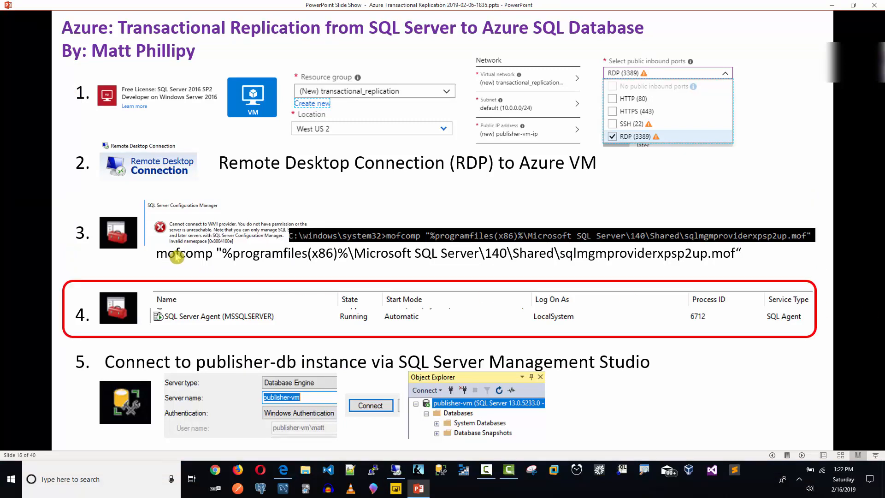
pyautogui.click(167, 258)
pyautogui.click(227, 276)
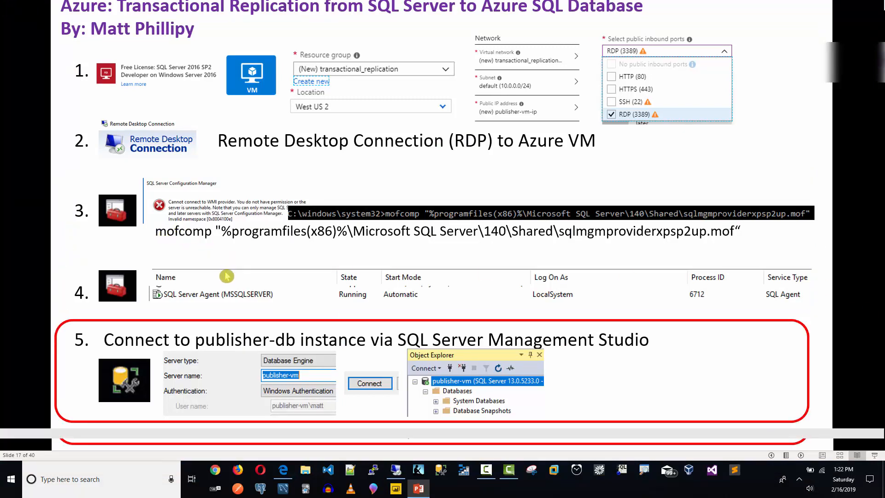
pyautogui.press('Escape')
# Select the full mofcomp command line on slide 13, then return to publisher-vm's remote desktop.
pyautogui.moveTo(290, 270); pyautogui.dragTo(632, 264)
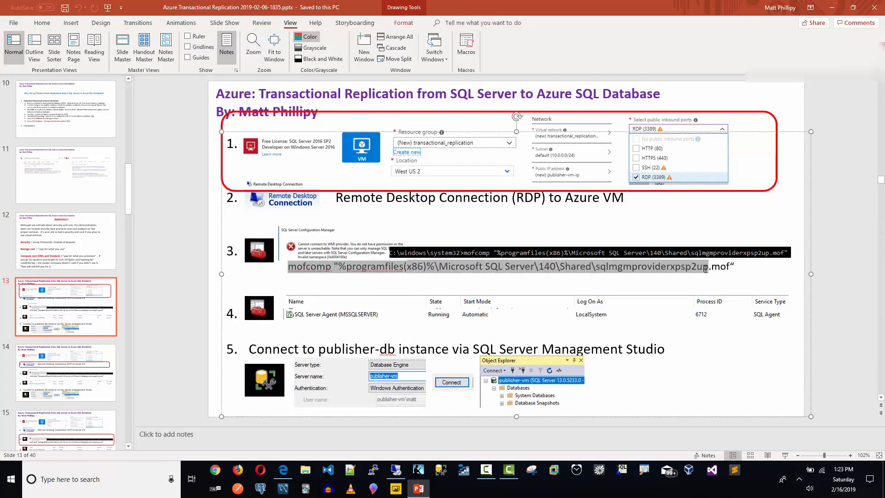
pyautogui.click(317, 269)
pyautogui.moveTo(289, 268); pyautogui.dragTo(736, 268)
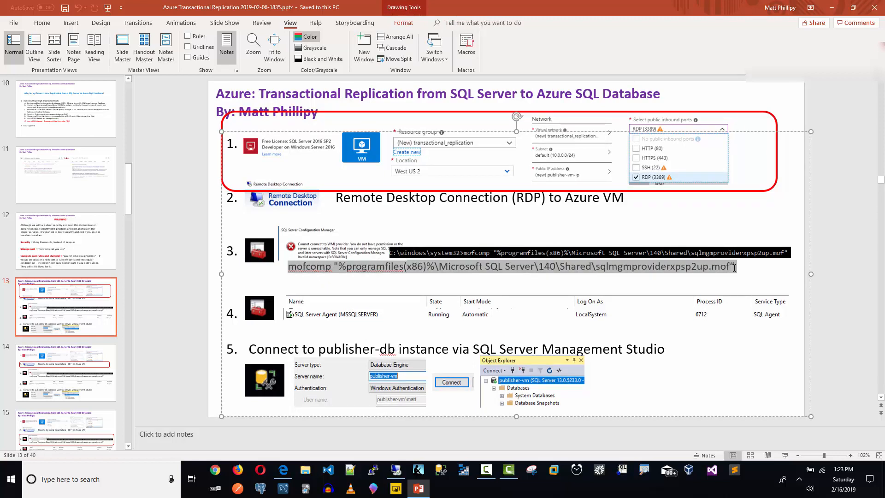
pyautogui.rightClick(701, 267)
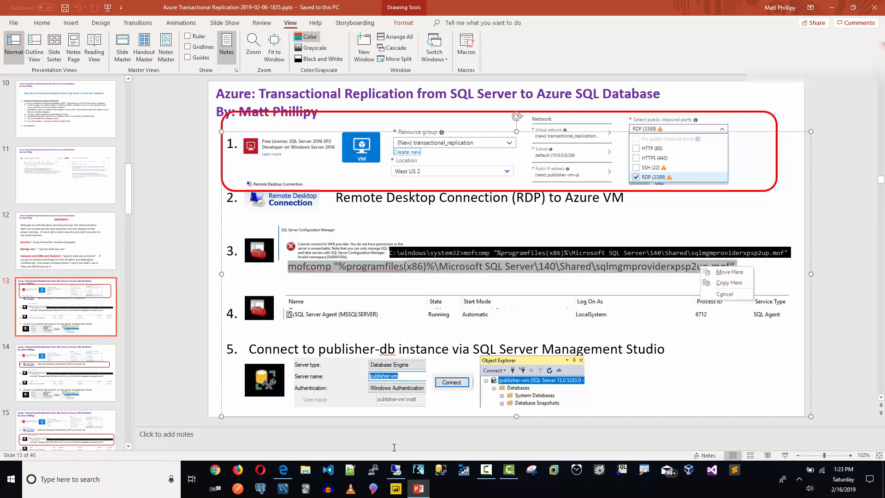
pyautogui.click(397, 471)
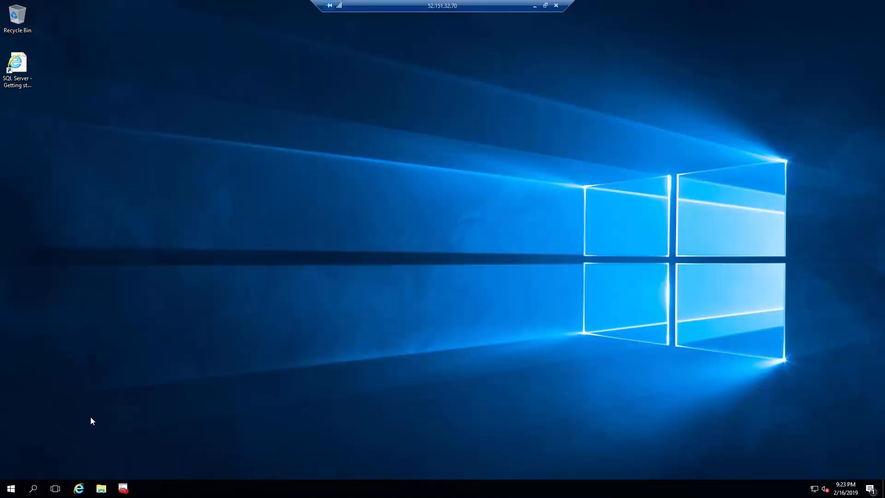
# Search for cmd on publisher-vm and launch Command Prompt as administrator.
pyautogui.click(12, 490)
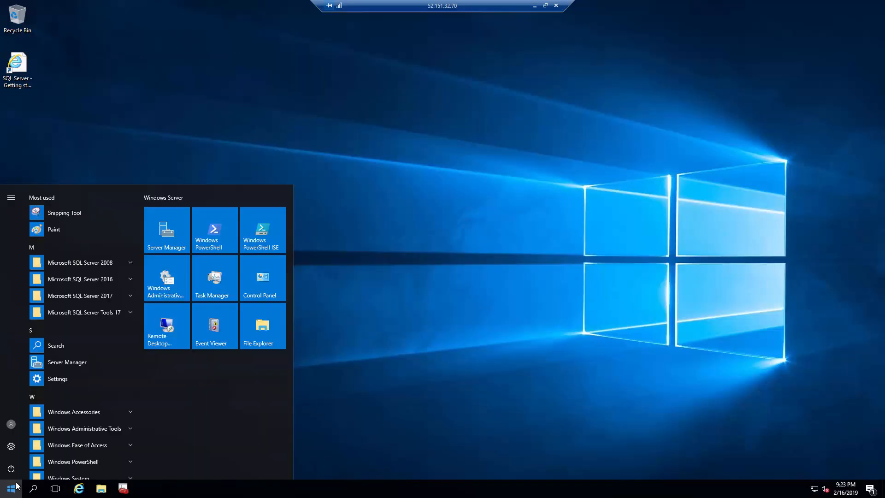
pyautogui.click(34, 489)
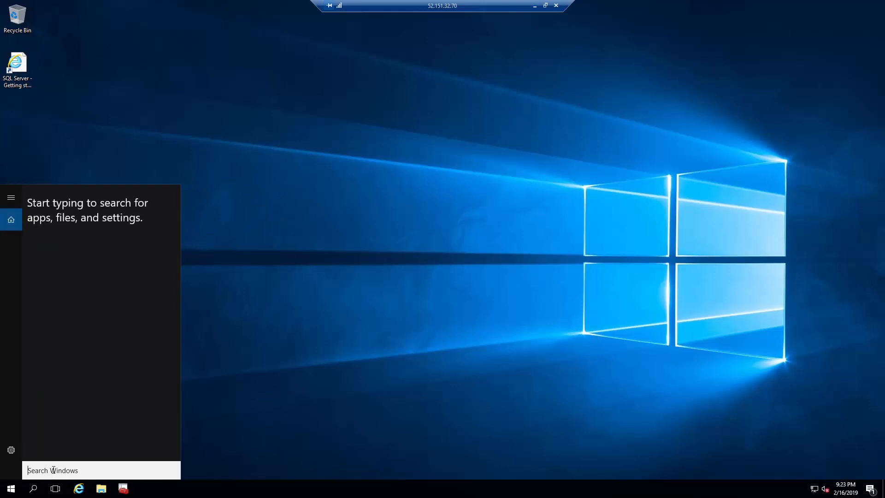
pyautogui.write('c')
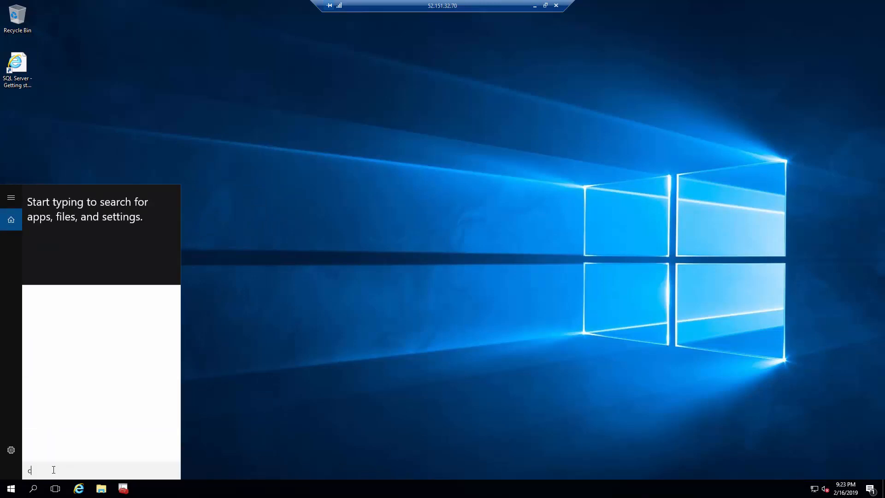
pyautogui.write('md')
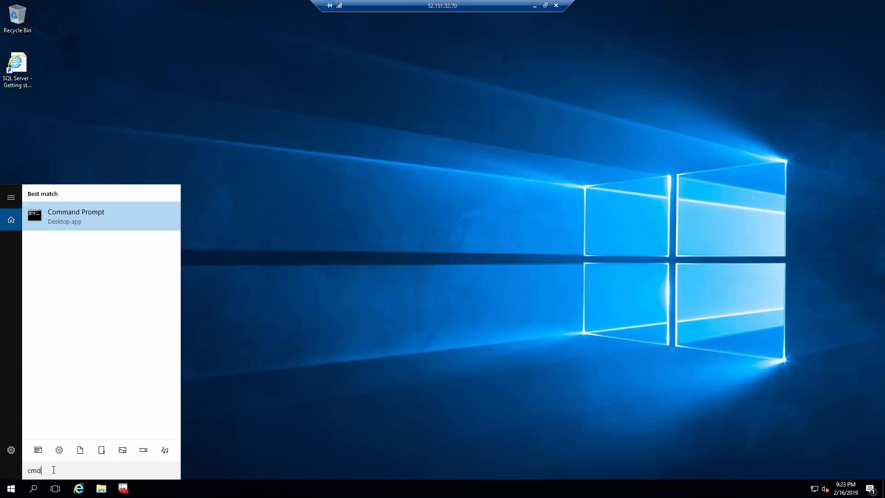
pyautogui.press('Return')
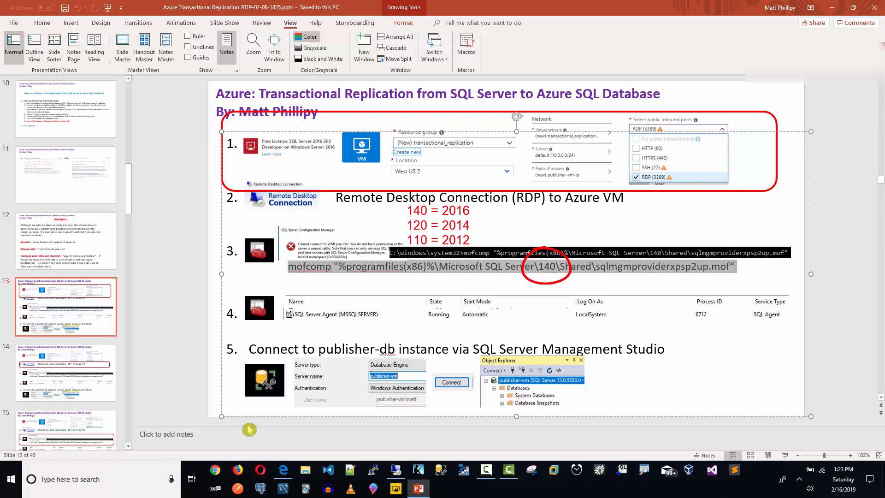
# Paste into publisher-vm's administrator Command Prompt with Ctrl+V, then erase the wrongly pasted text.
pyautogui.click(283, 470)
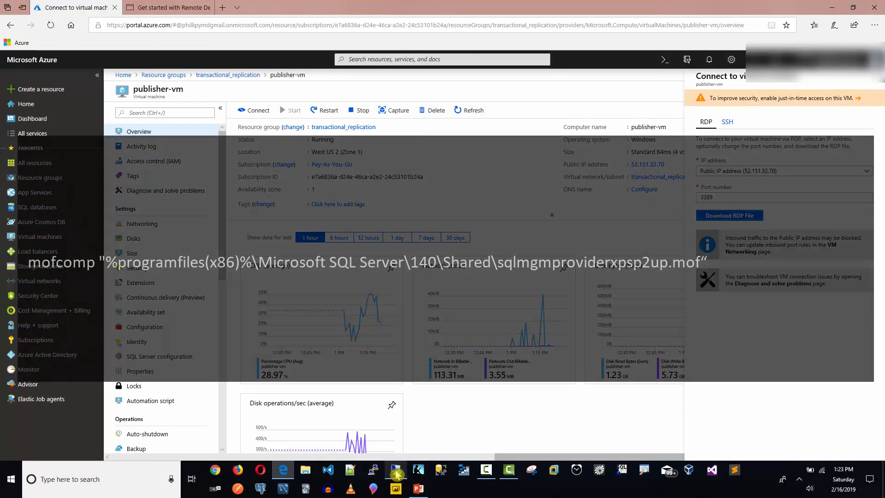
pyautogui.click(397, 471)
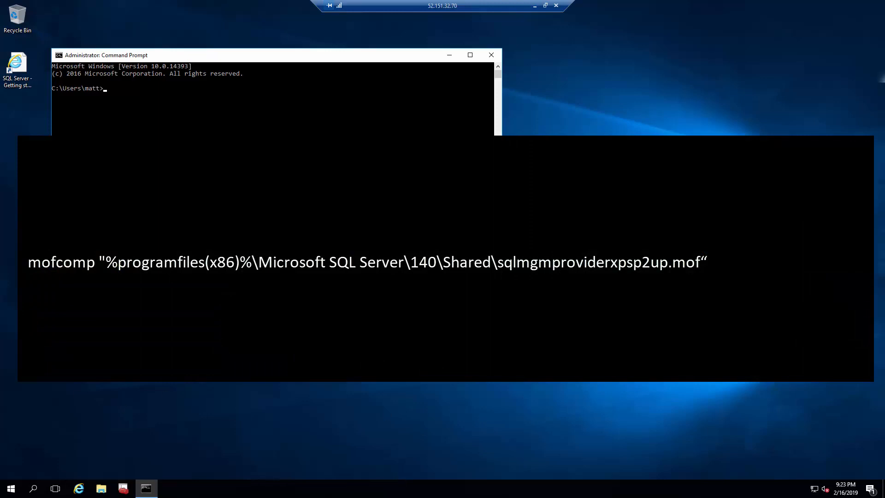
pyautogui.click(105, 91)
pyautogui.write('C PHILLIPY MAR MF 730 545 TBUS MUSIC')
pyautogui.press('BackSpace')
pyautogui.press('BackSpace')
pyautogui.press('BackSpace')
pyautogui.press('BackSpace')
pyautogui.press('BackSpace')
pyautogui.press('BackSpace')
pyautogui.press('BackSpace')
pyautogui.press('BackSpace')
pyautogui.press('BackSpace')
pyautogui.press('BackSpace')
pyautogui.press('BackSpace')
pyautogui.press('BackSpace')
pyautogui.press('BackSpace')
pyautogui.press('BackSpace')
pyautogui.press('BackSpace')
pyautogui.press('BackSpace')
pyautogui.press('BackSpace')
pyautogui.press('BackSpace')
pyautogui.press('BackSpace')
pyautogui.press('BackSpace')
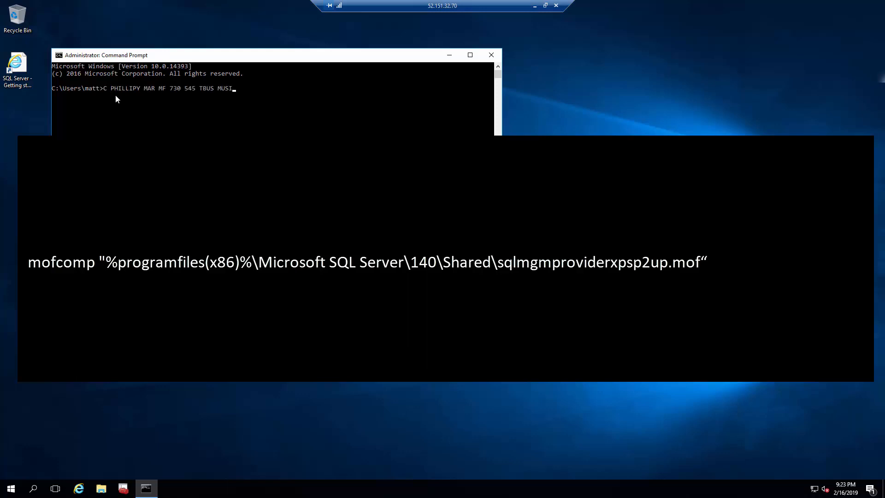
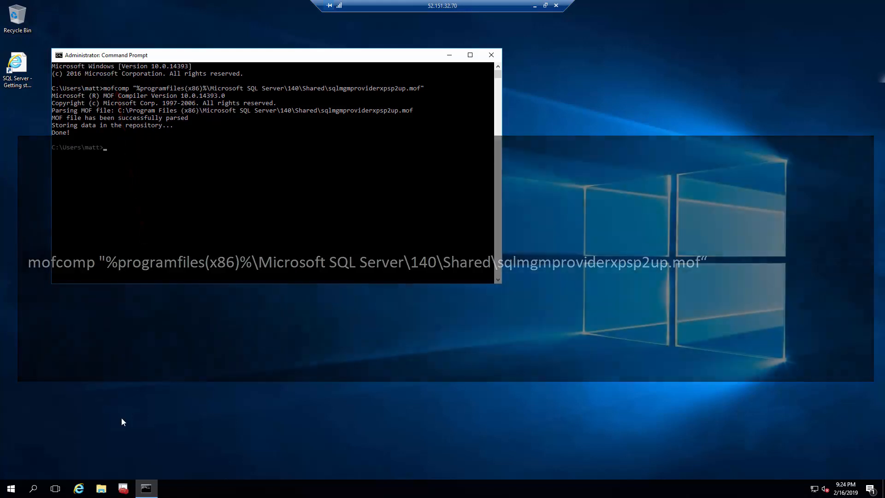
# Switch from the Command Prompt to SQL Server Configuration Manager in the publisher-vm remote session.
pyautogui.click(126, 489)
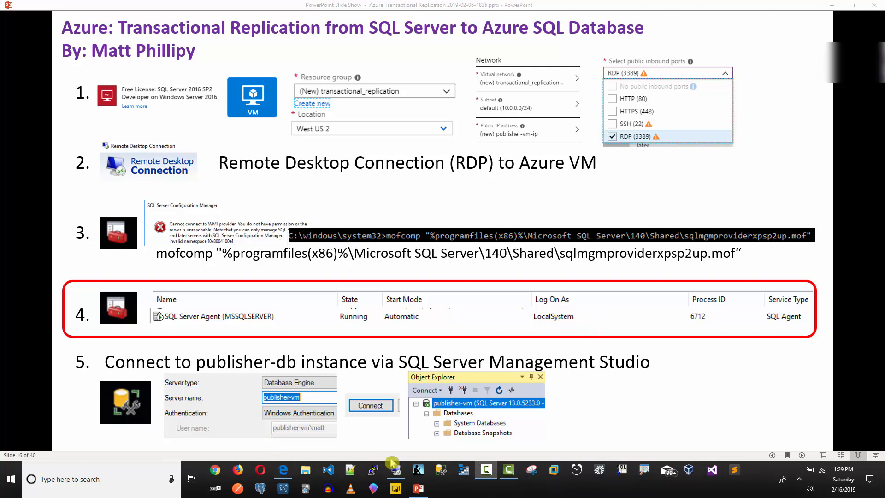
pyautogui.click(396, 469)
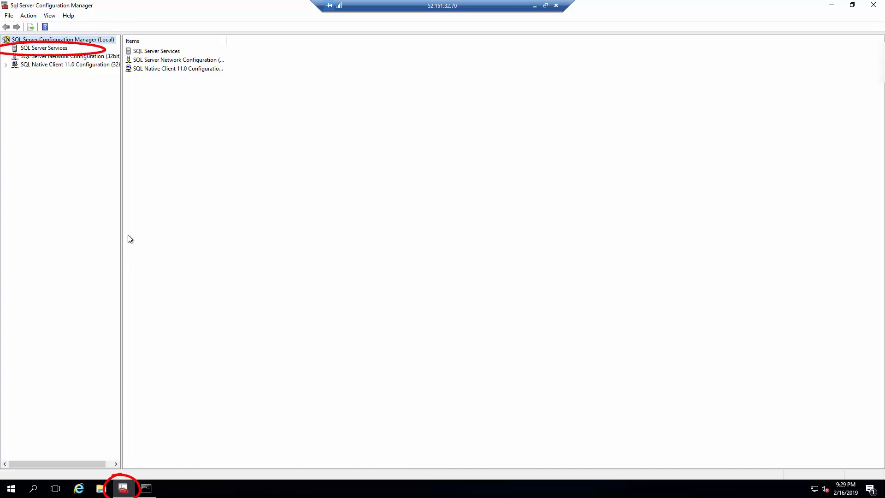
# Set the SQL Server Agent service to log on as built-in Local System, apply it, and start the service.
pyautogui.click(49, 50)
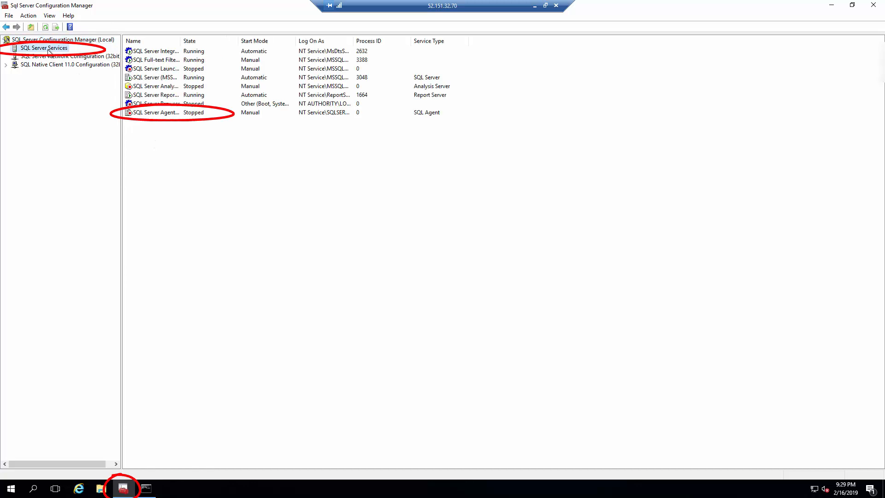
pyautogui.doubleClick(161, 112)
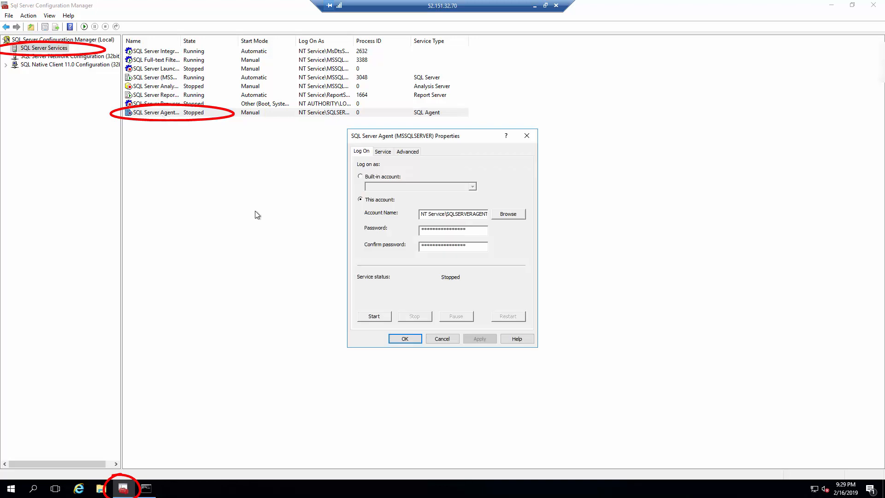
pyautogui.click(361, 177)
pyautogui.click(473, 186)
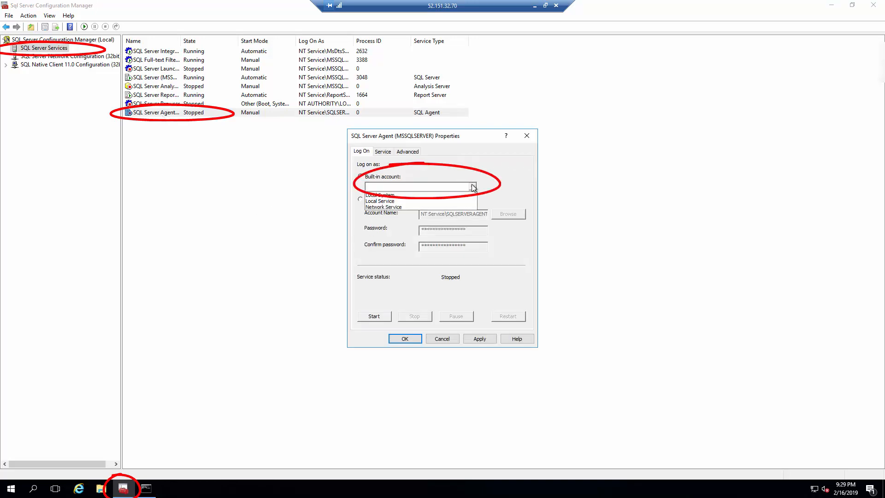
pyautogui.click(392, 196)
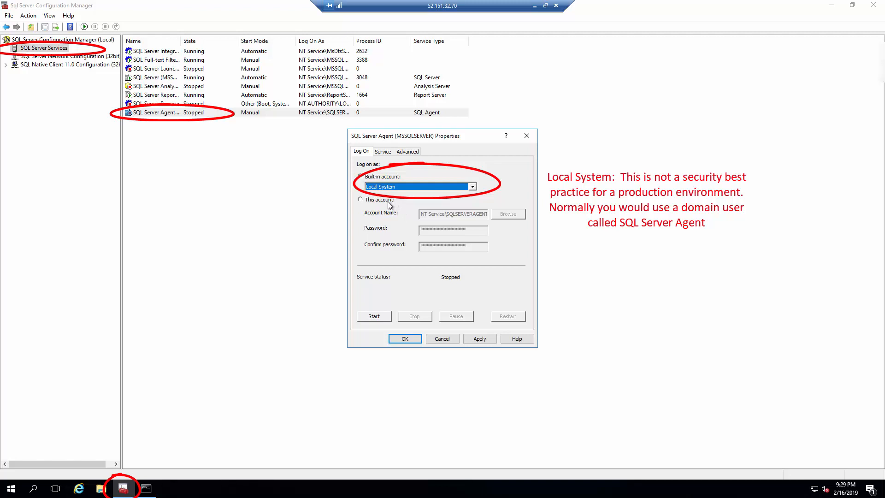
pyautogui.click(471, 340)
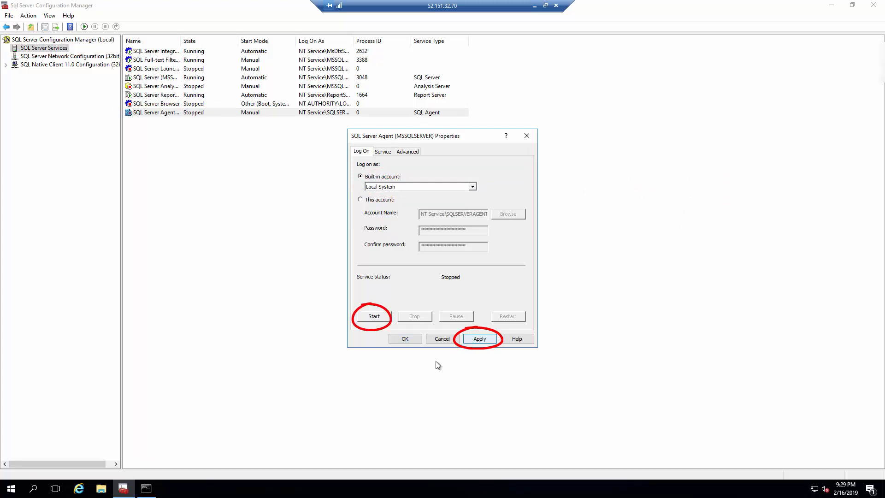
pyautogui.click(369, 317)
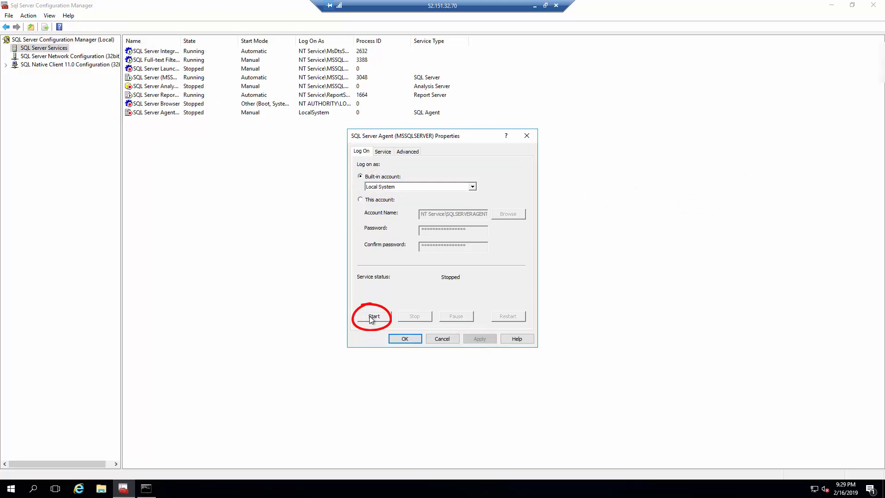
pyautogui.click(369, 316)
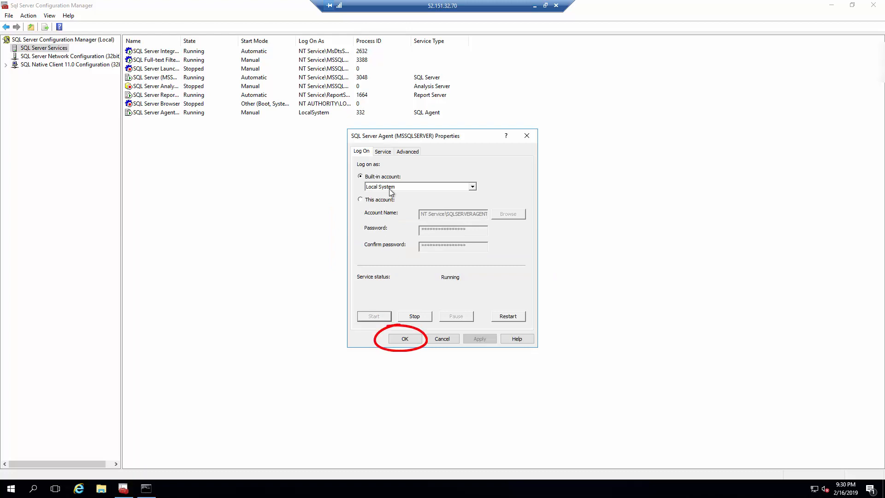
pyautogui.click(406, 338)
pyautogui.click(253, 114)
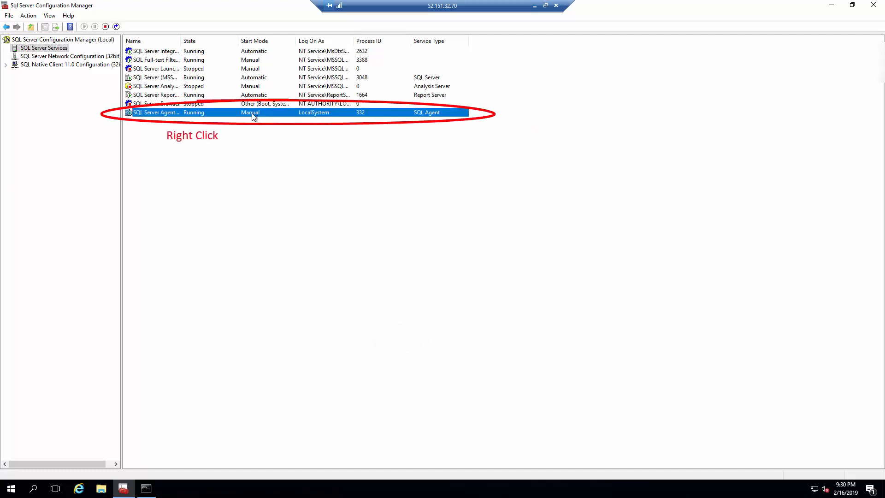
# Set SQL Server Agent's Start Mode to Automatic on its Service properties and apply it.
pyautogui.rightClick(252, 113)
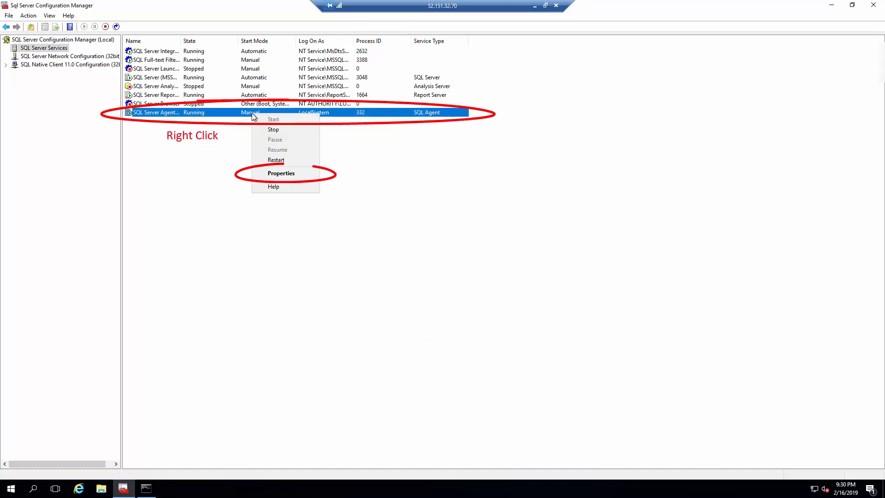
pyautogui.click(267, 174)
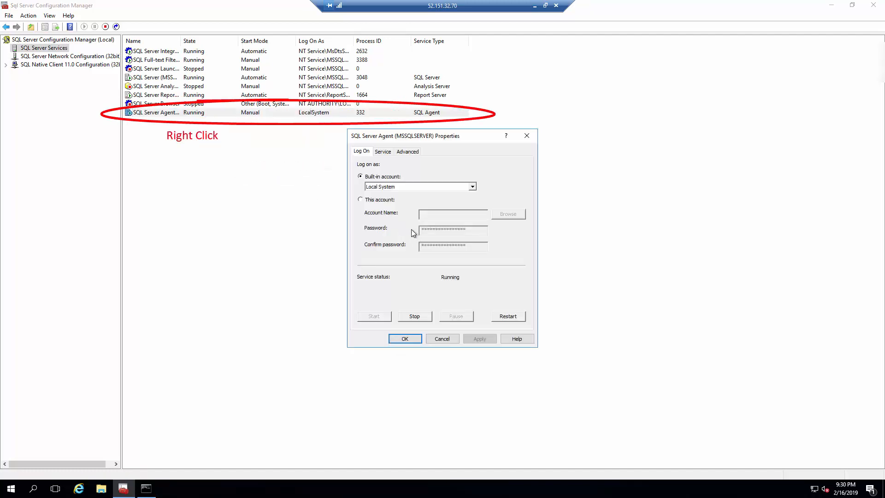
pyautogui.click(406, 154)
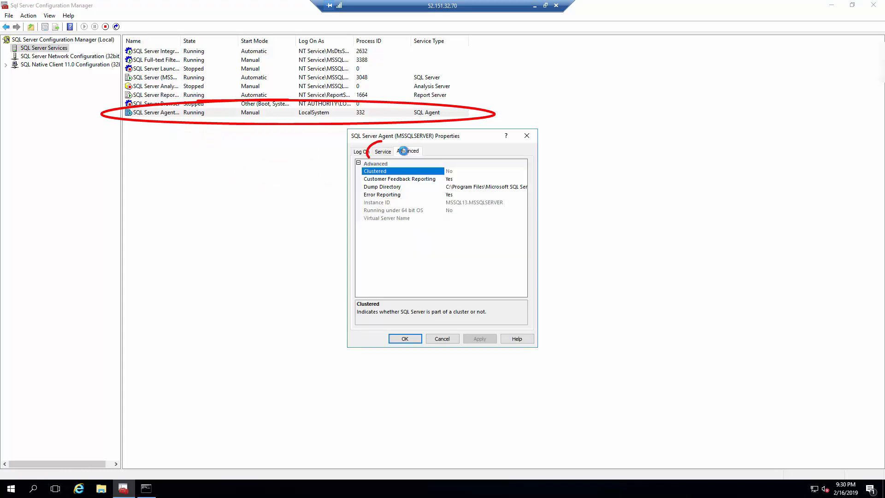
pyautogui.click(385, 152)
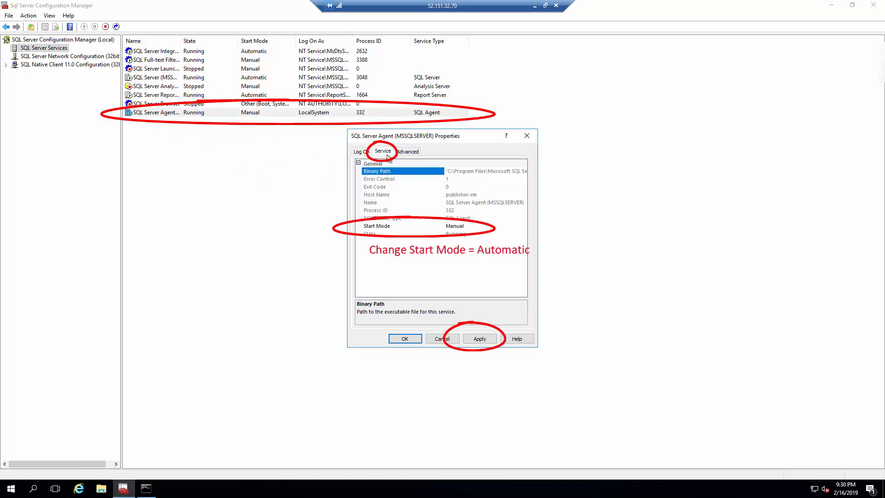
pyautogui.click(456, 229)
pyautogui.click(463, 229)
pyautogui.click(471, 235)
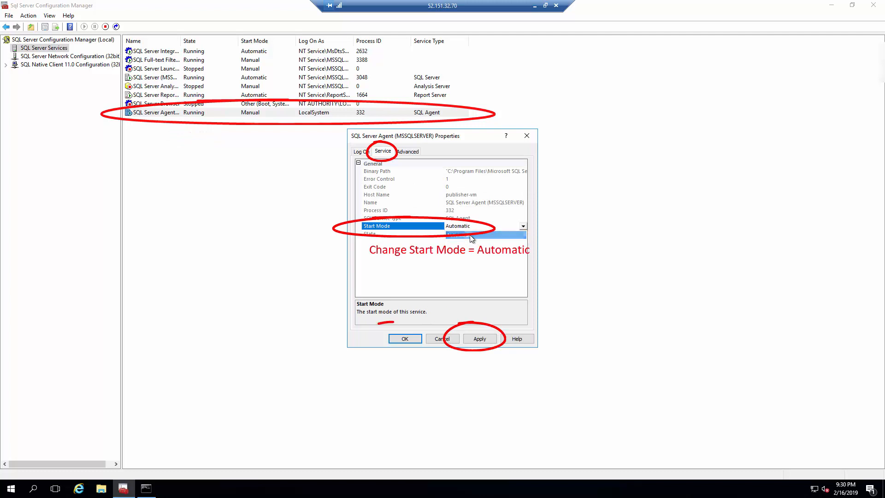
pyautogui.click(480, 339)
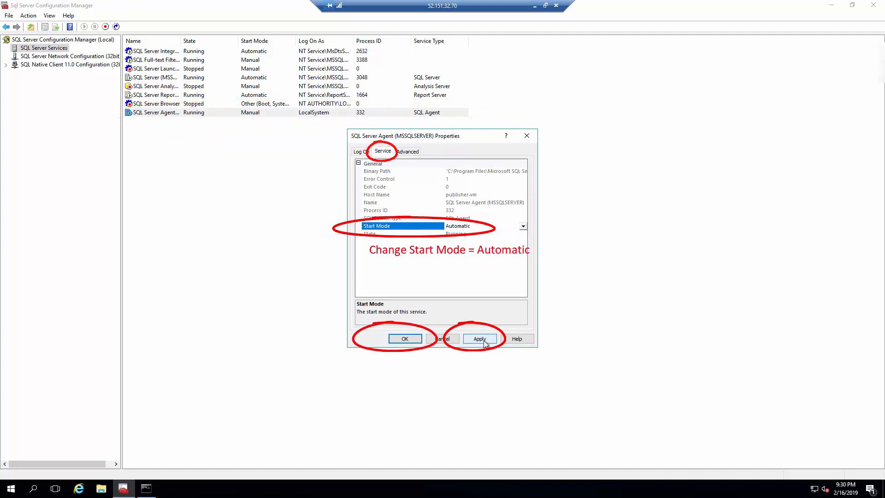
pyautogui.click(405, 341)
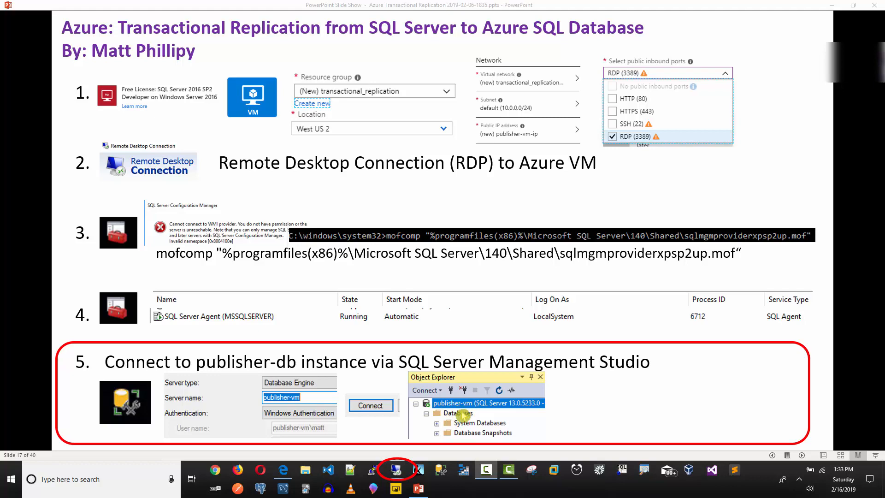
# Close SQL Server Configuration Manager and the Command Prompt on publisher-vm.
pyautogui.click(400, 469)
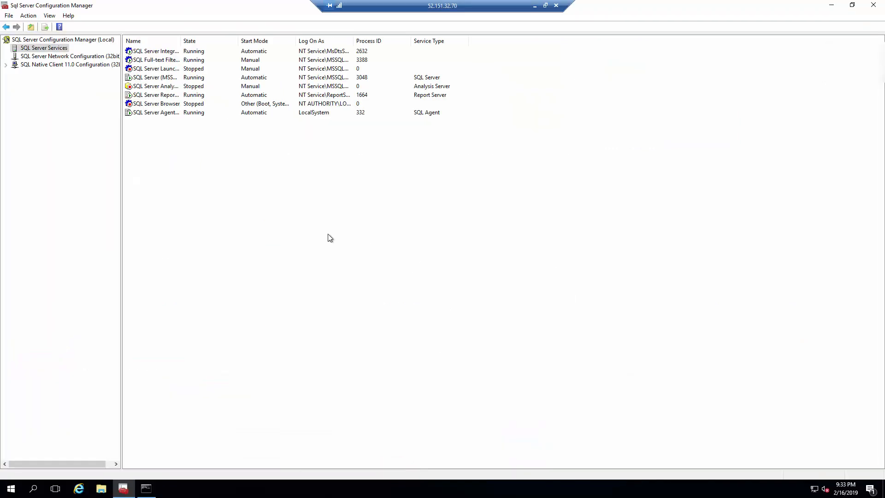
pyautogui.click(875, 6)
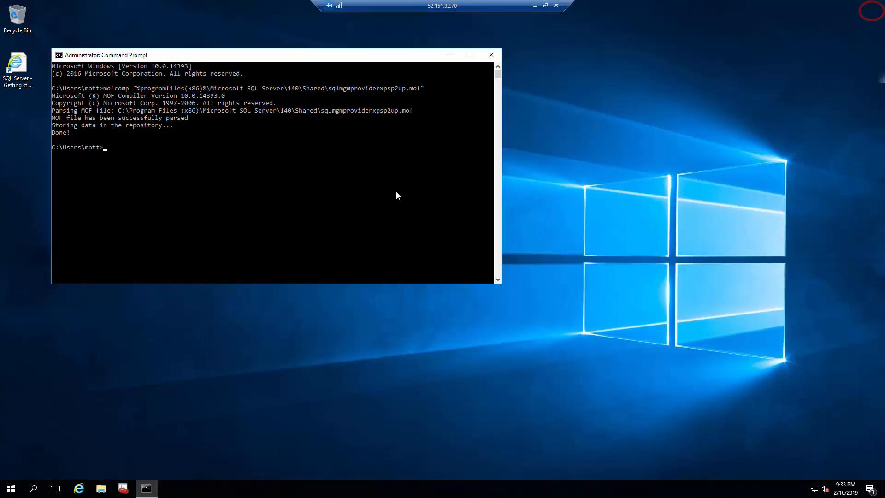
pyautogui.click(492, 55)
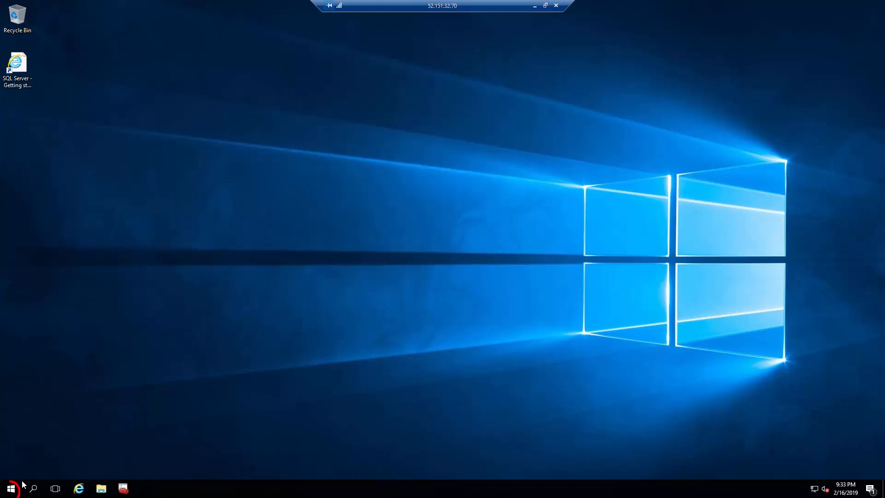
# Pin SQL Server Management Studio 17 to the taskbar from the Start menu and launch it.
pyautogui.click(11, 488)
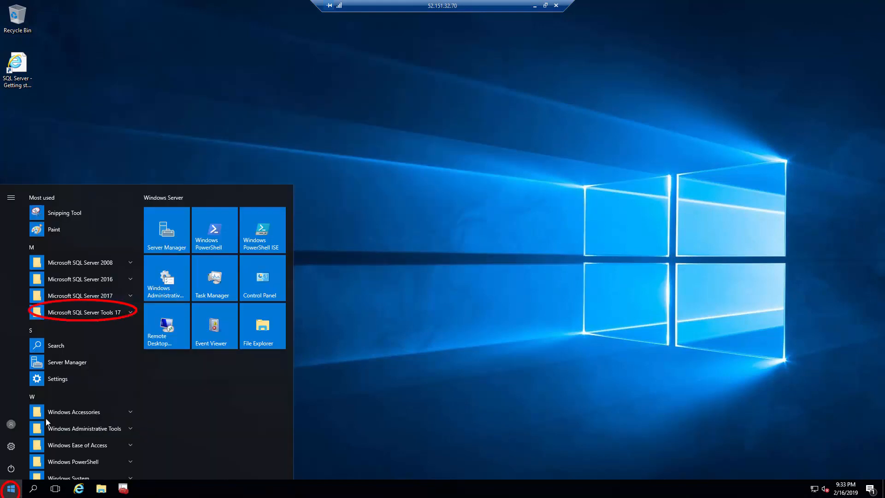
pyautogui.click(78, 312)
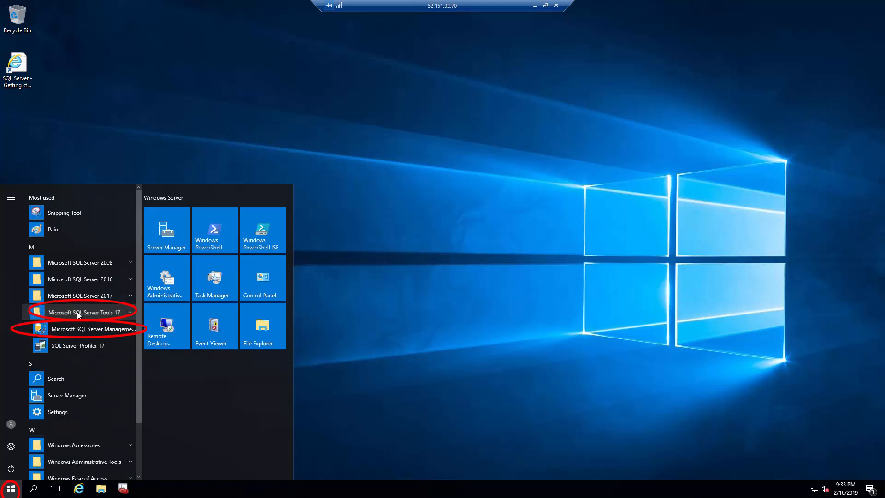
pyautogui.rightClick(70, 334)
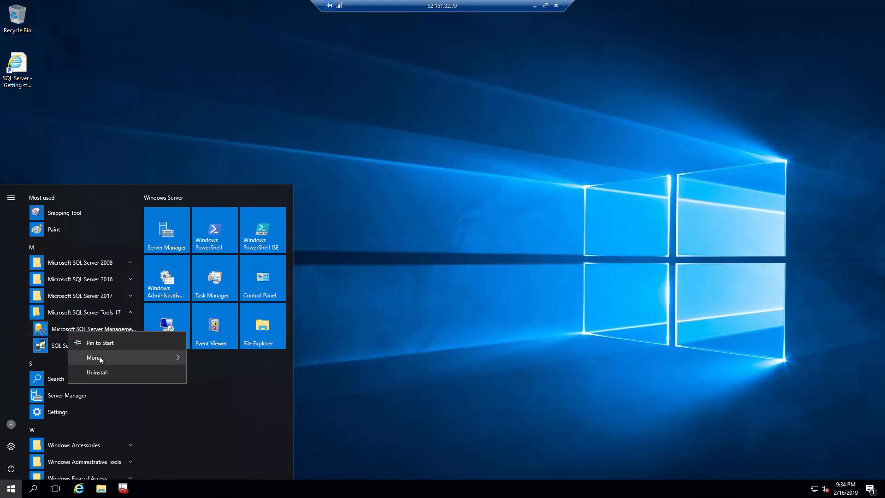
pyautogui.moveTo(99, 355)
pyautogui.click(218, 362)
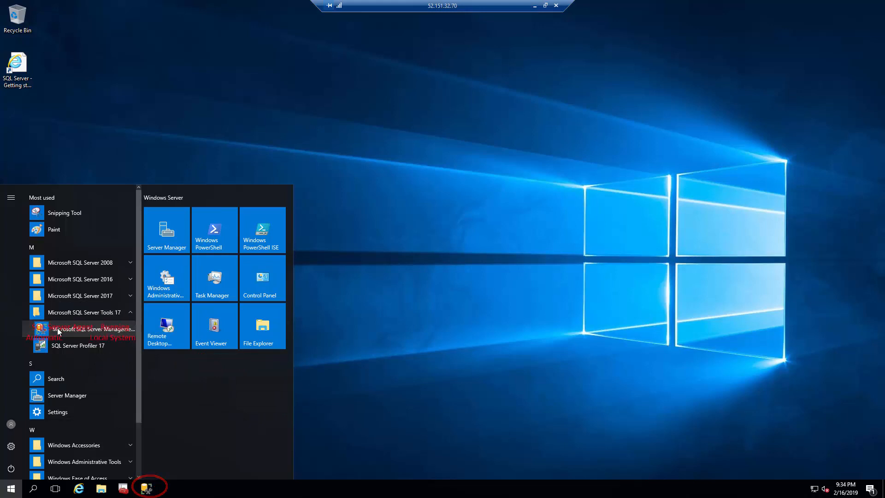
pyautogui.click(58, 329)
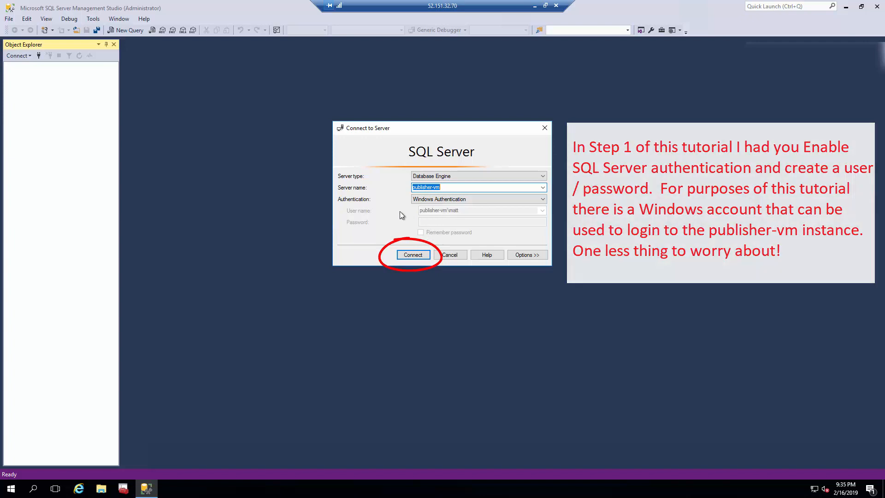
# Connect to server publisher-vm using Windows Authentication, then expand its Databases folder.
pyautogui.click(406, 255)
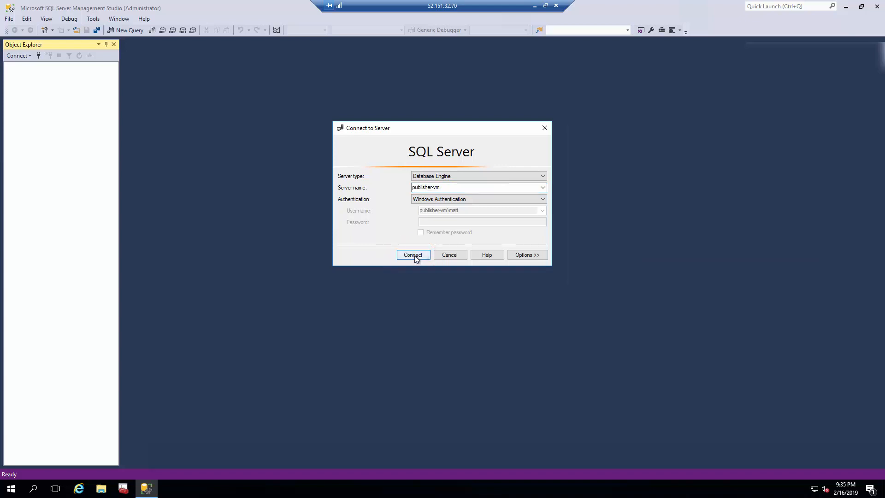
pyautogui.click(413, 256)
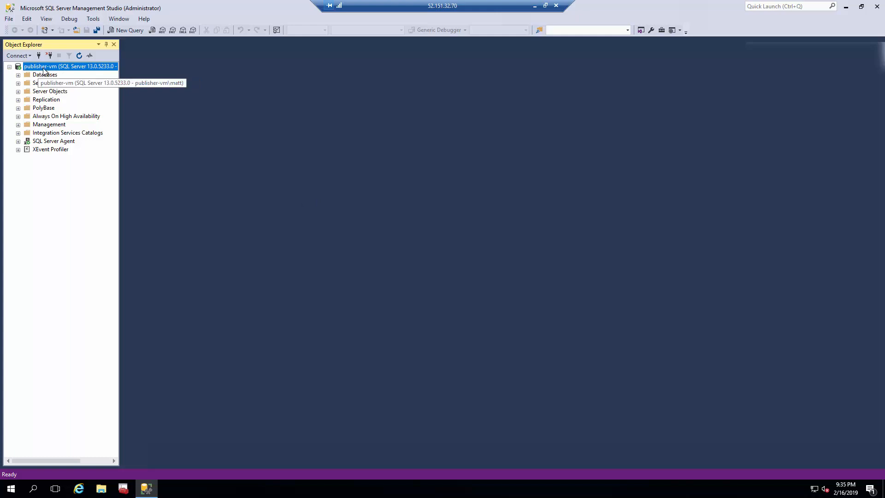
pyautogui.click(18, 75)
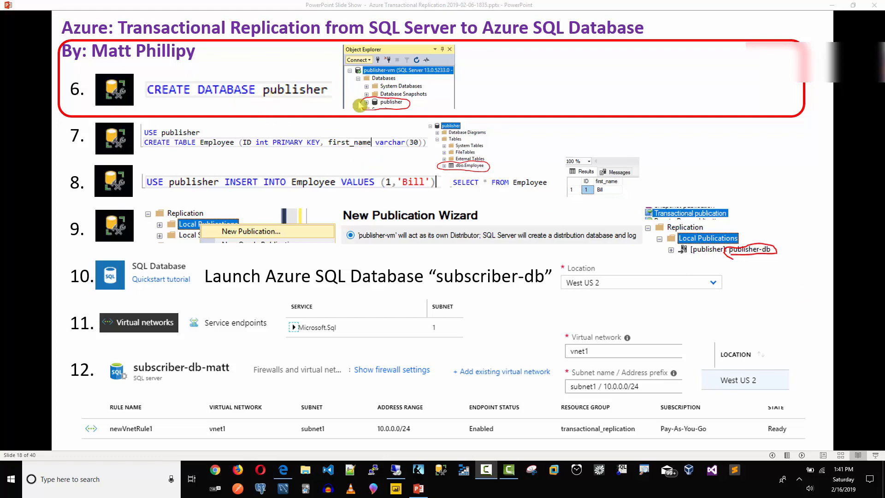
# Move the slide show window aside and return to Management Studio on publisher-vm.
pyautogui.click(853, 5)
pyautogui.moveTo(540, 41); pyautogui.dragTo(883, 66)
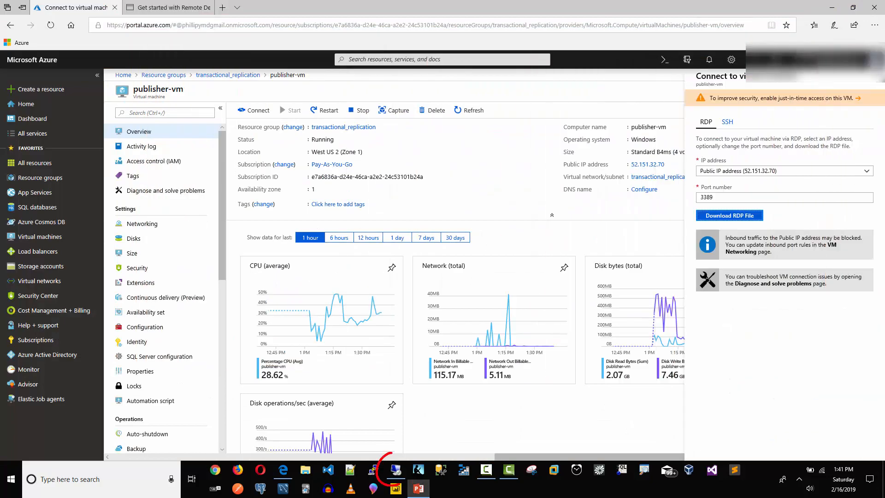
pyautogui.click(396, 470)
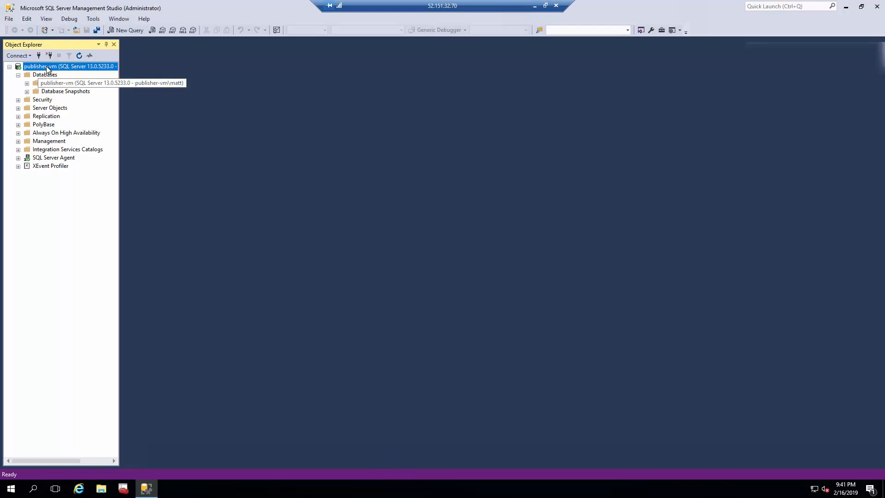
pyautogui.click(18, 75)
pyautogui.click(18, 75)
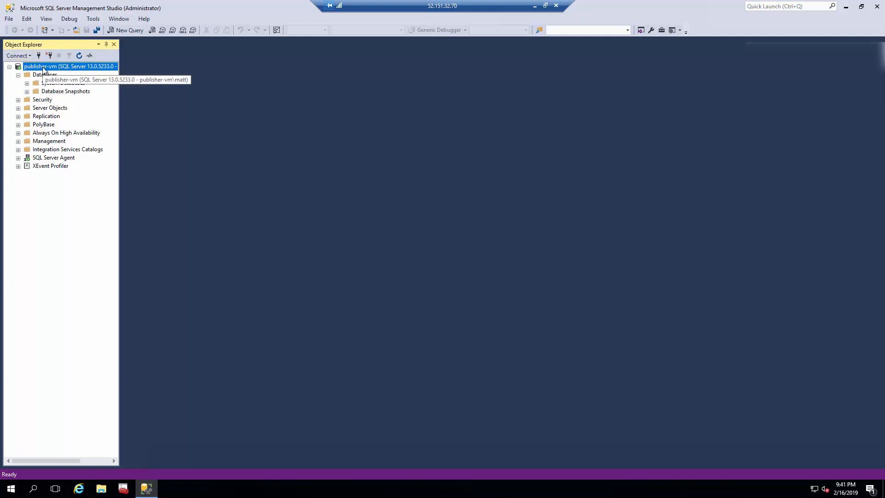
# Execute CREATE DATABASE publisher in a new query and refresh Databases to list it.
pyautogui.click(126, 29)
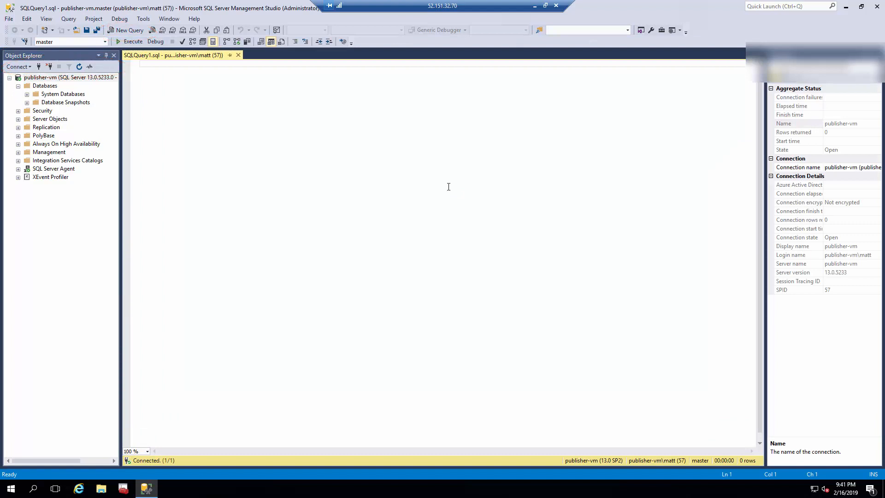
pyautogui.write('CREATE DATABASE publisher')
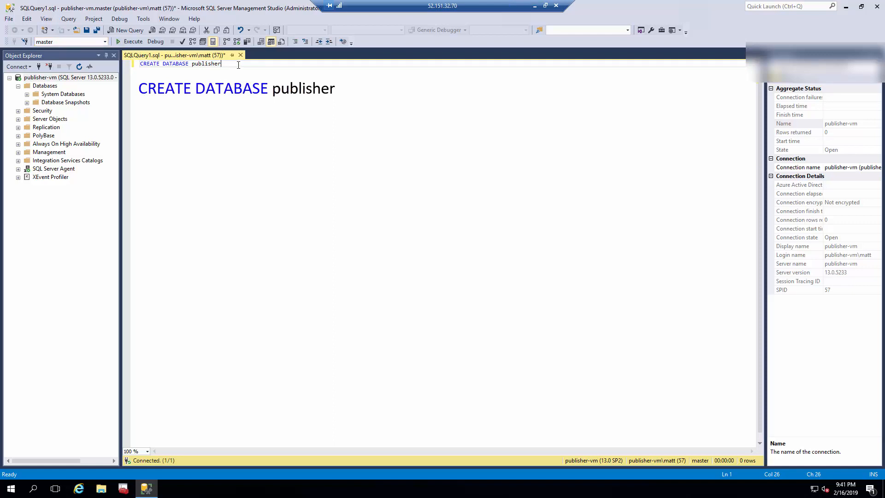
pyautogui.click(131, 41)
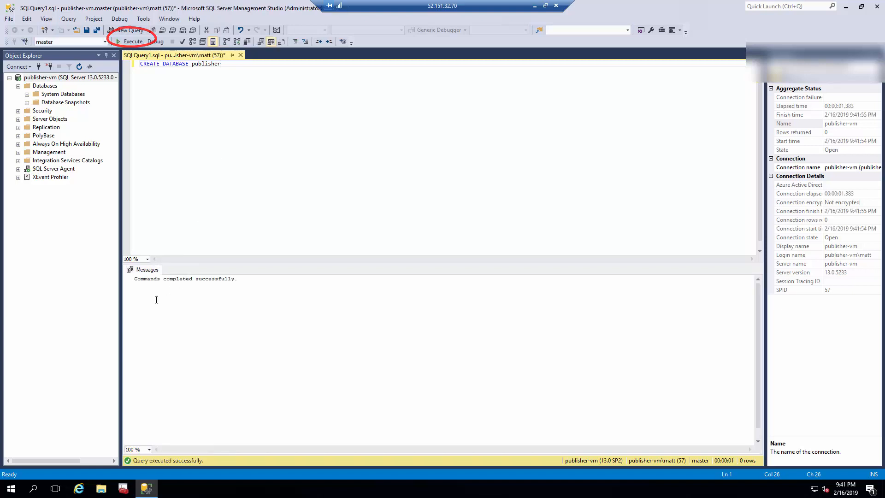
pyautogui.click(35, 79)
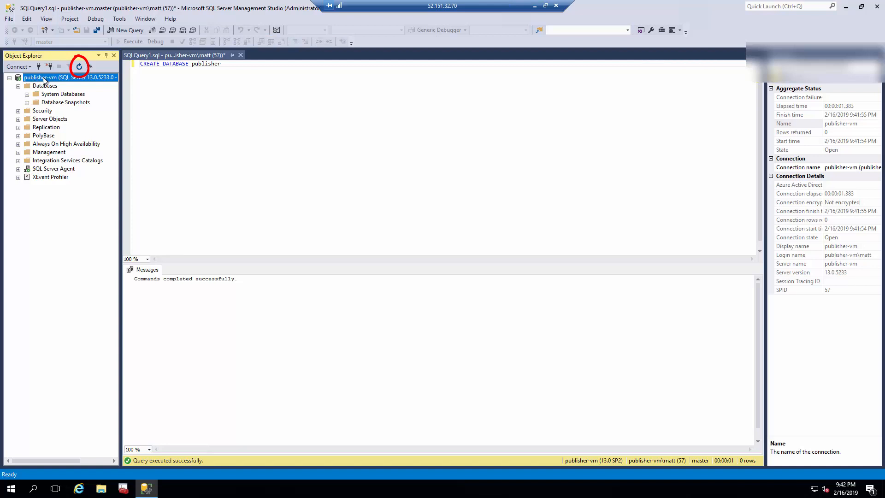
pyautogui.click(78, 67)
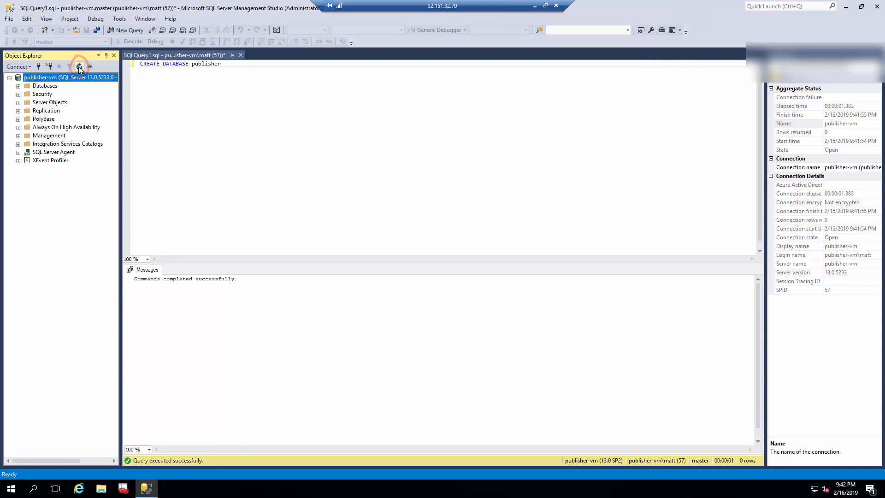
pyautogui.click(18, 86)
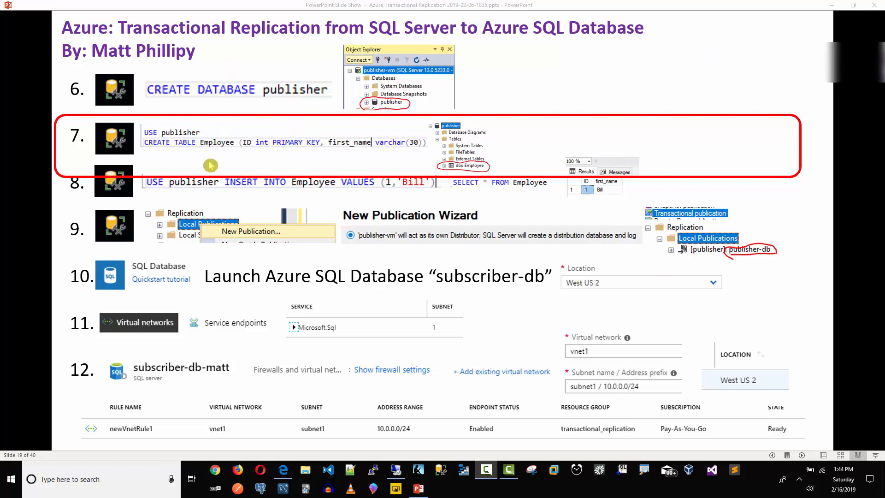
# Move the slide show aside and open a new query on the publisher database.
pyautogui.click(853, 5)
pyautogui.moveTo(555, 43); pyautogui.dragTo(884, 64)
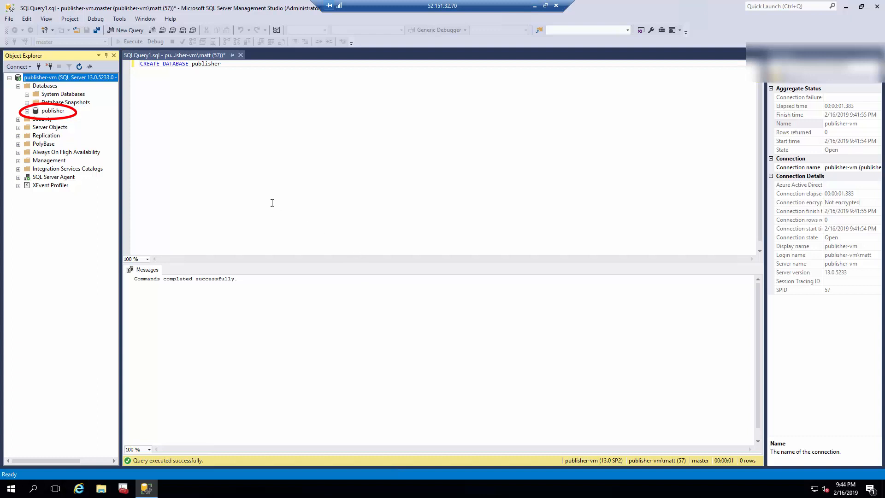
pyautogui.click(52, 110)
pyautogui.click(180, 87)
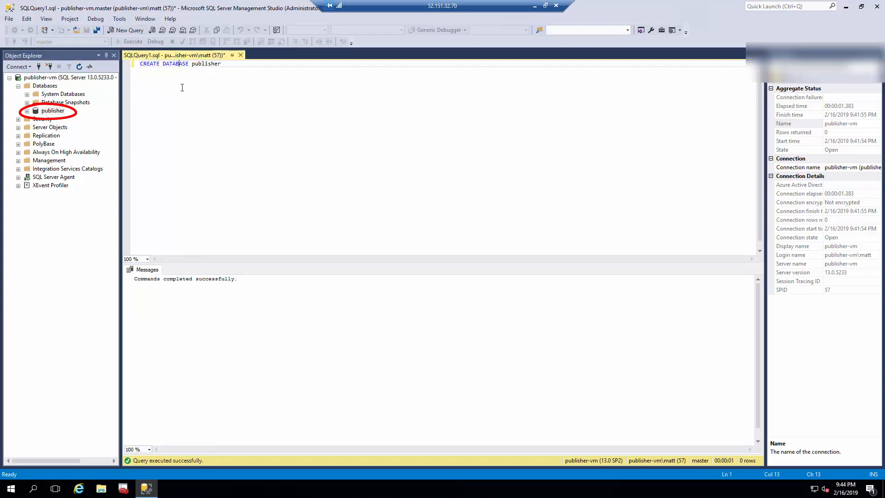
pyautogui.click(55, 112)
pyautogui.click(92, 119)
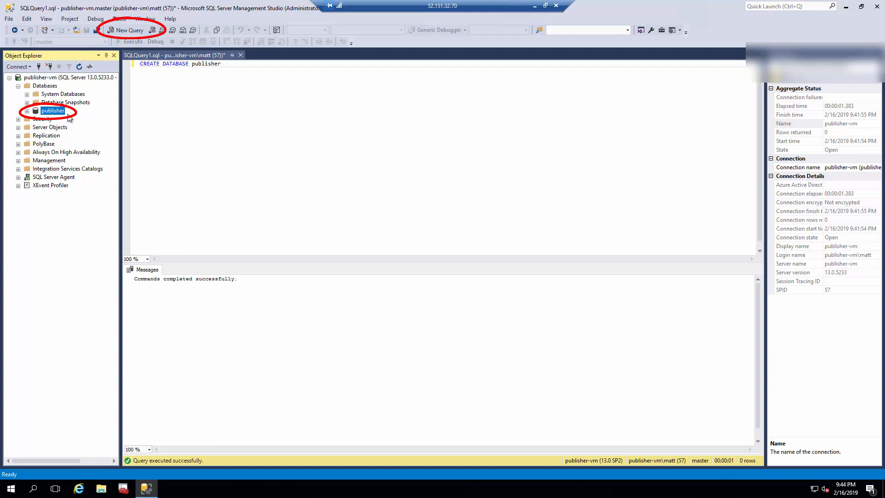
pyautogui.click(127, 31)
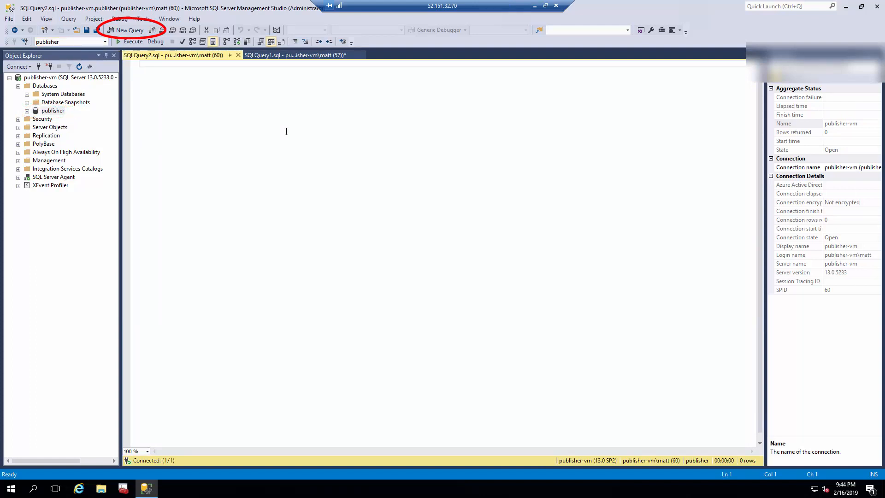
# Execute USE publisher and CREATE TABLE Employee (ID int PRIMARY KEY, first_name varchar(30)).
pyautogui.write('U')
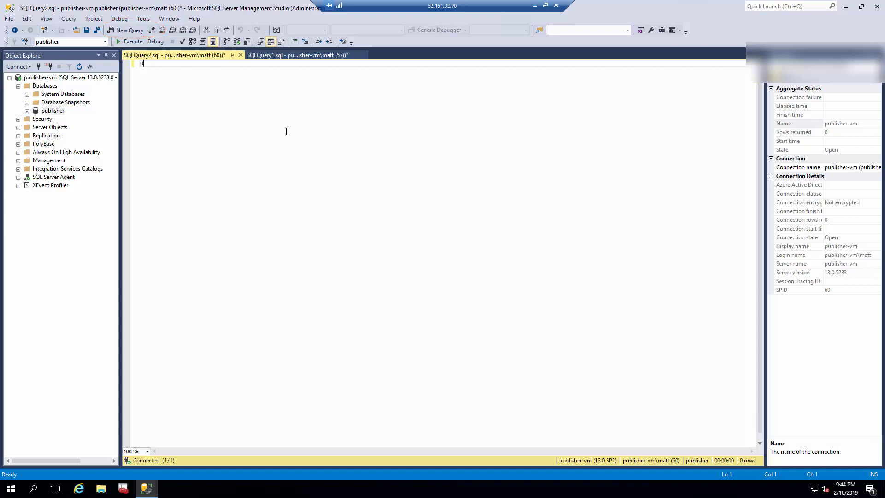
pyautogui.write('SE publi')
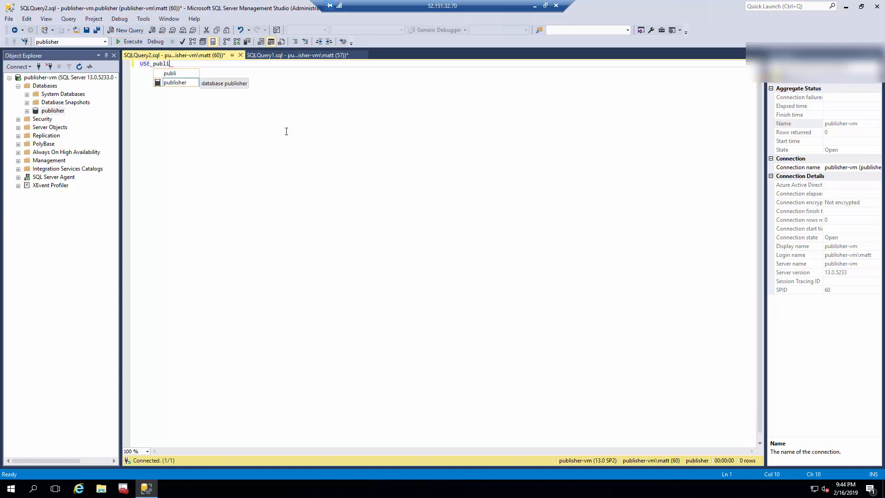
pyautogui.press('Tab')
pyautogui.press('BackSpace')
pyautogui.press('BackSpace')
pyautogui.press('BackSpace')
pyautogui.press('BackSpace')
pyautogui.press('BackSpace')
pyautogui.press('BackSpace')
pyautogui.press('BackSpace')
pyautogui.press('BackSpace')
pyautogui.press('BackSpace')
pyautogui.press('BackSpace')
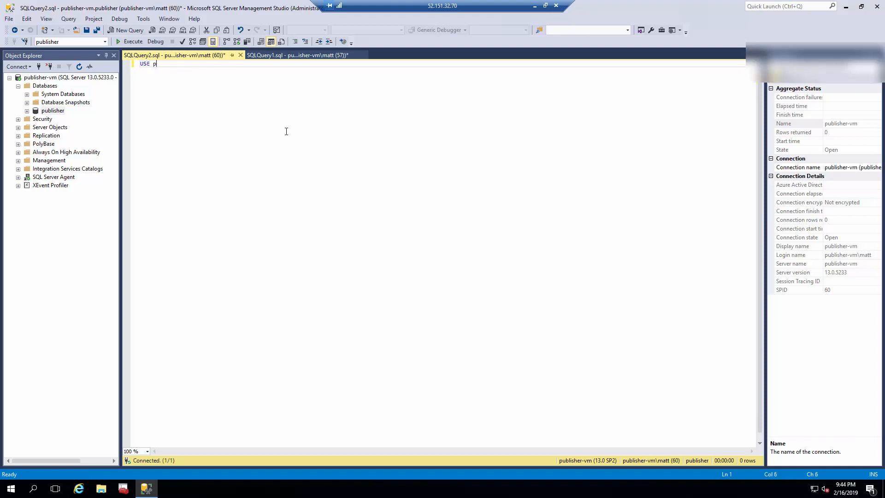
pyautogui.write('publisher')
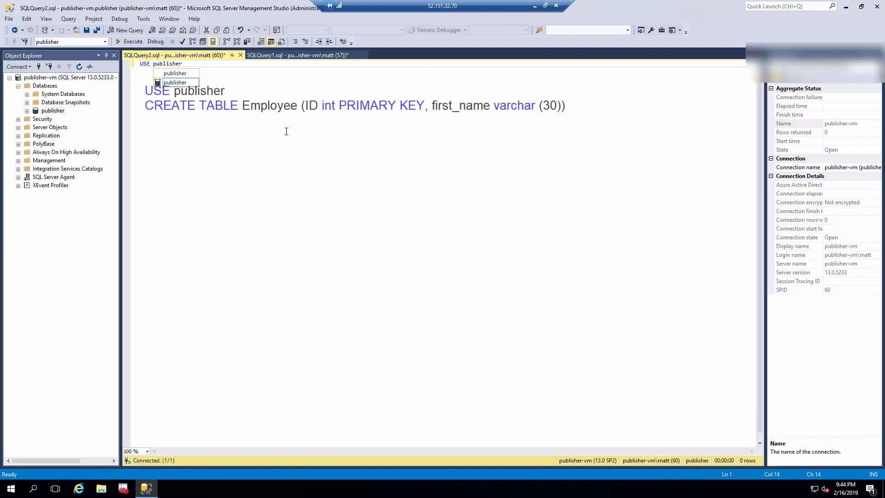
pyautogui.press('Tab')
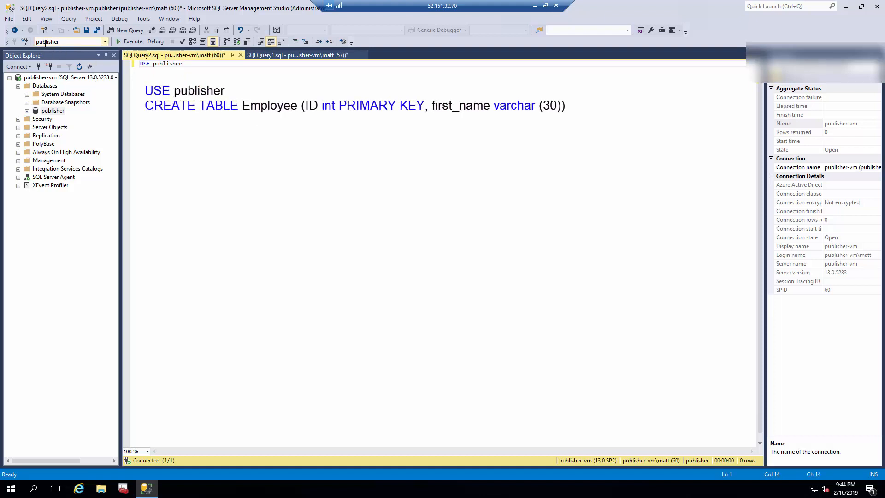
pyautogui.press('Return')
pyautogui.write('CREATE TABLE')
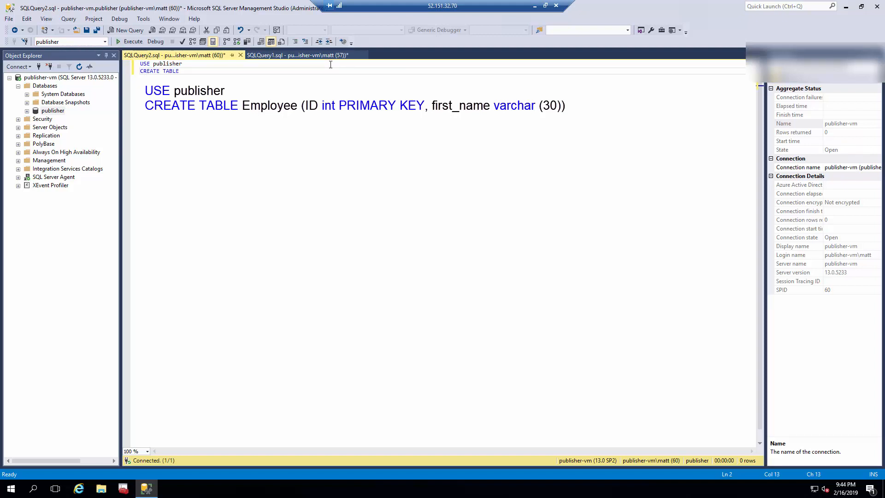
pyautogui.write('mployee (ID')
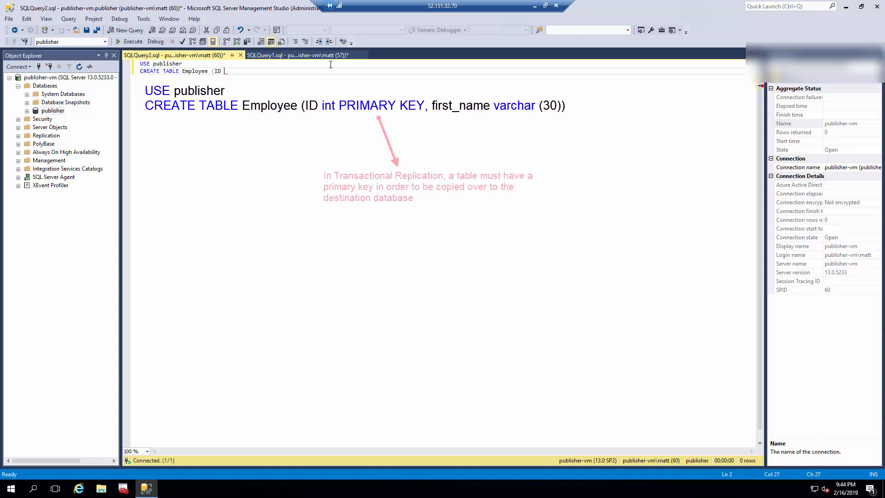
pyautogui.write(' int ')
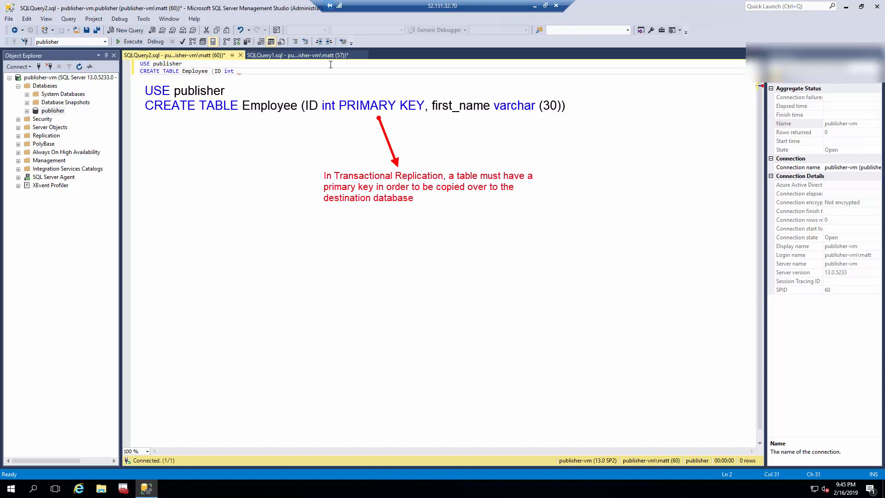
pyautogui.write('PRIMA')
pyautogui.write('first)')
pyautogui.write('name')
pyautogui.press('BackSpace')
pyautogui.press('BackSpace')
pyautogui.press('BackSpace')
pyautogui.press('BackSpace')
pyautogui.press('BackSpace')
pyautogui.press('BackSpace')
pyautogui.write('_name varchar (30))')
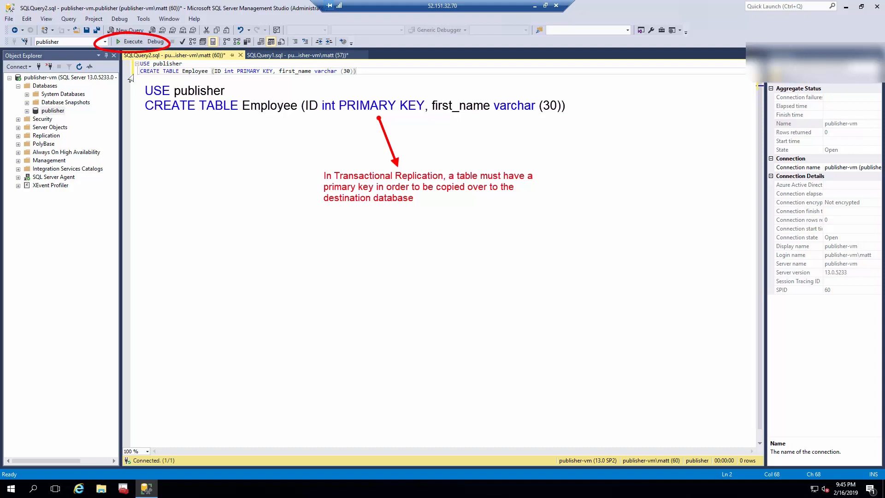
pyautogui.click(133, 43)
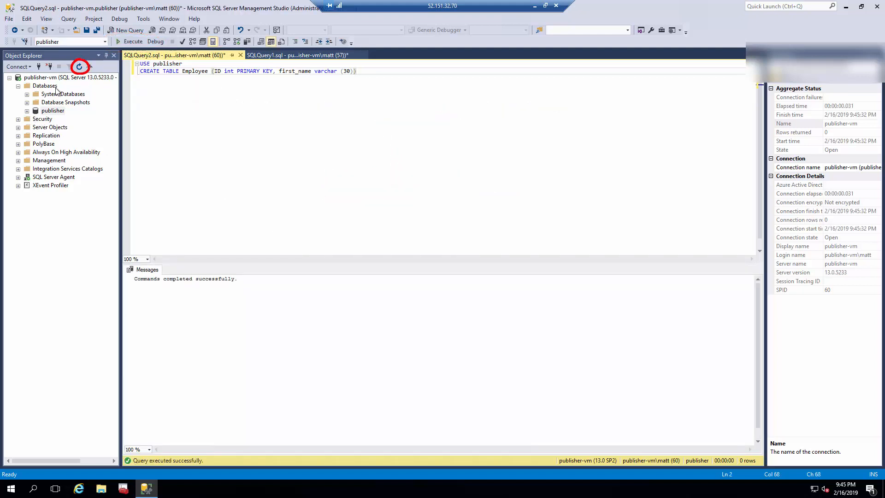
# Expand publisher > Tables to confirm dbo.Employee, then return to the remote session.
pyautogui.click(79, 67)
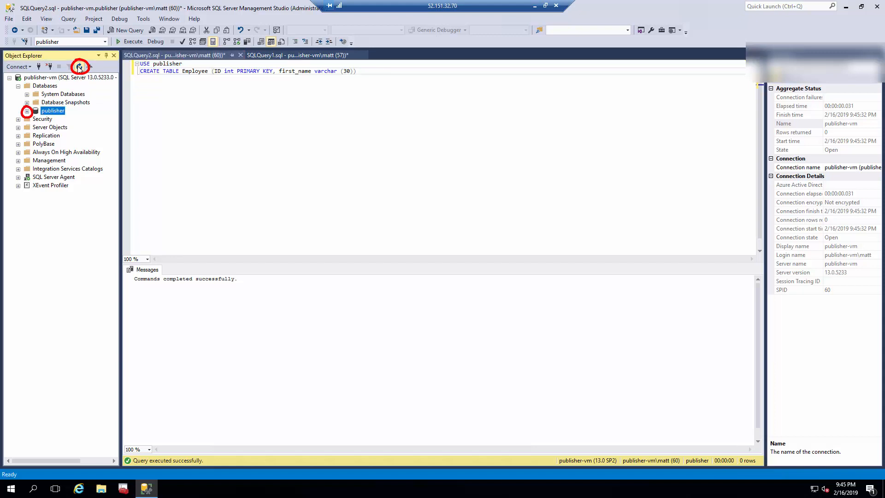
pyautogui.click(27, 111)
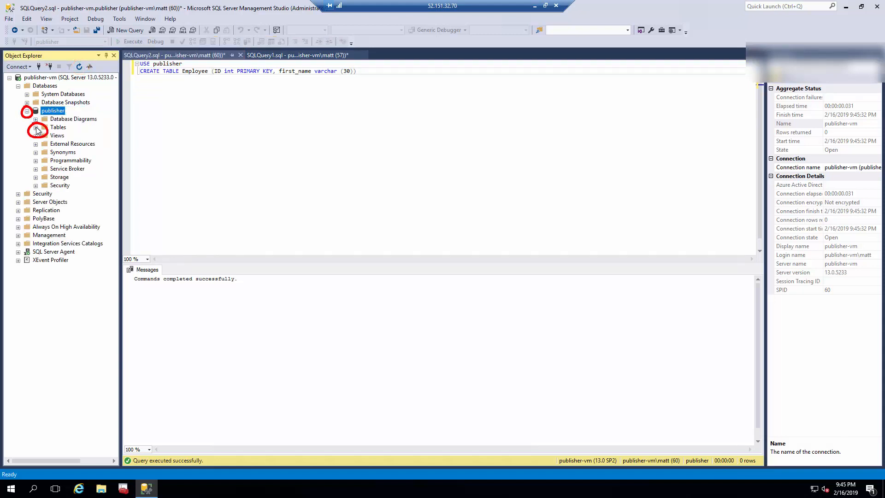
pyautogui.click(36, 128)
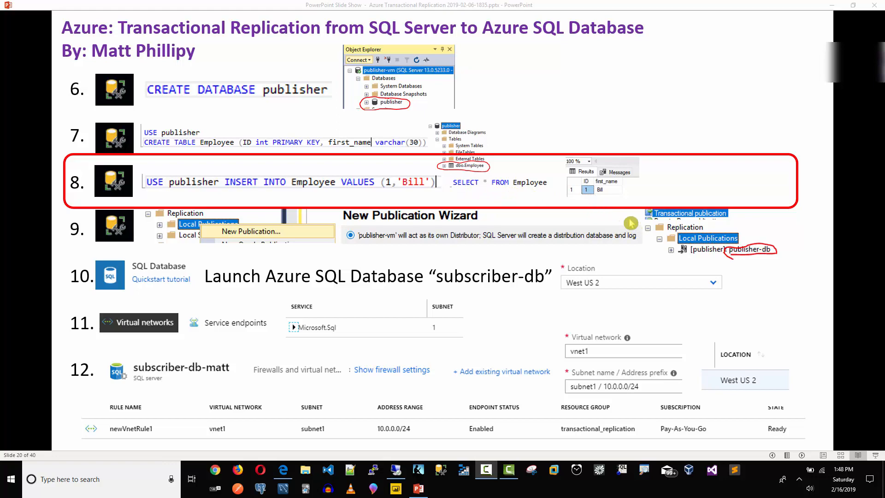
pyautogui.click(854, 5)
pyautogui.moveTo(559, 44); pyautogui.dragTo(884, 72)
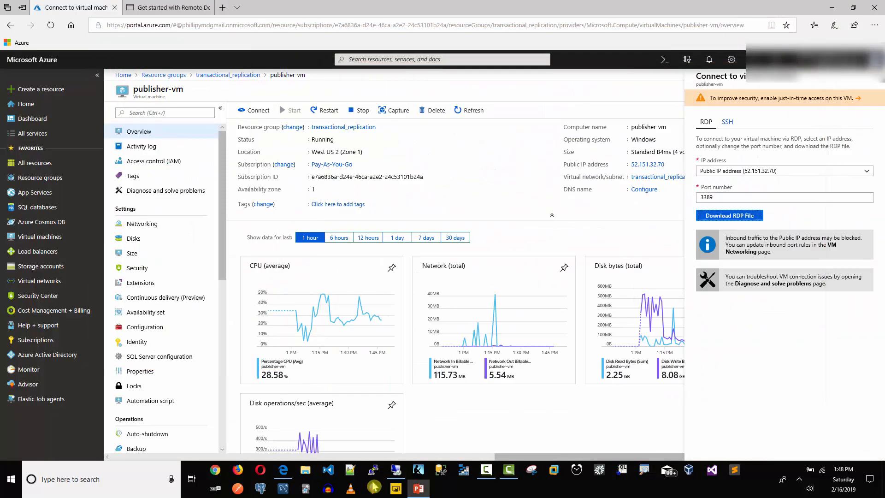
pyautogui.click(396, 472)
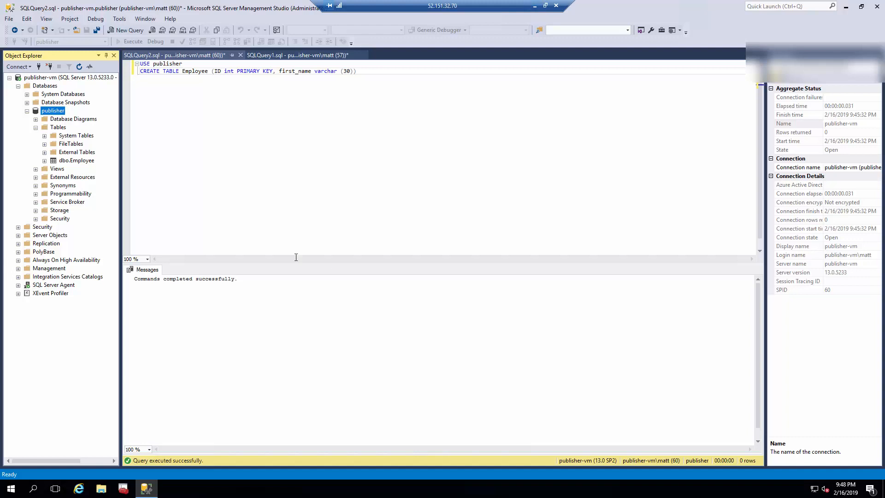
# Write INSERT INTO Employee VALUES (1, 'Bill') on a new line and execute just that statement.
pyautogui.click(367, 72)
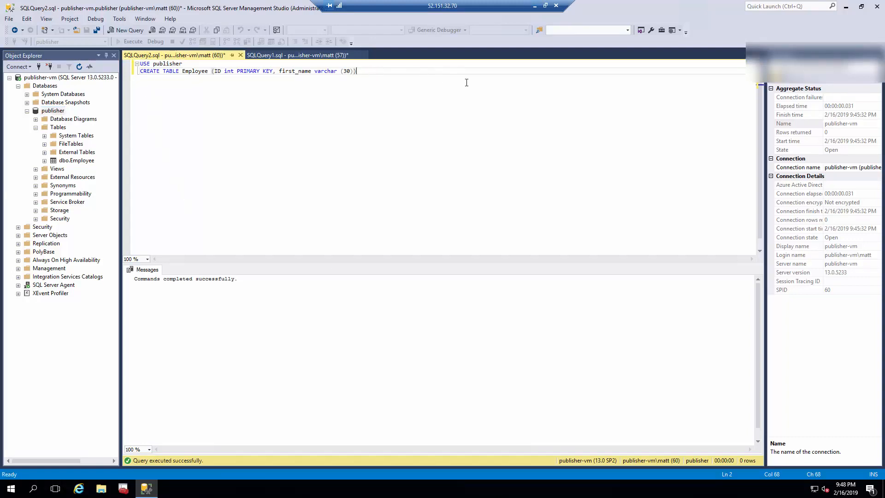
pyautogui.press('Return')
pyautogui.press('Return')
pyautogui.press('Return')
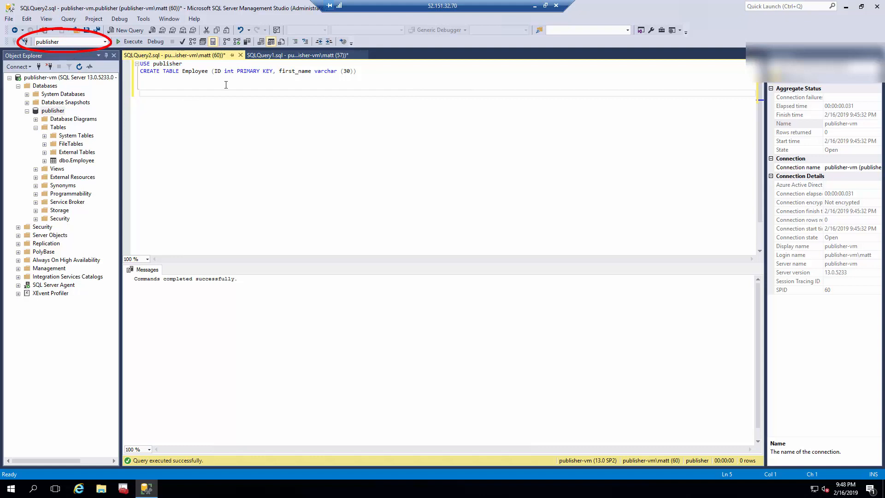
pyautogui.write('I')
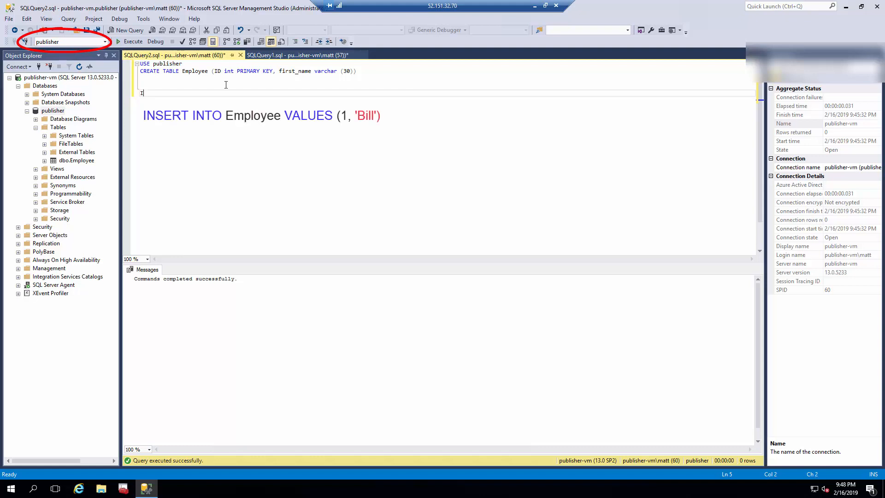
pyautogui.write('NSERT INTO Emply')
pyautogui.press('Tab')
pyautogui.write('VA')
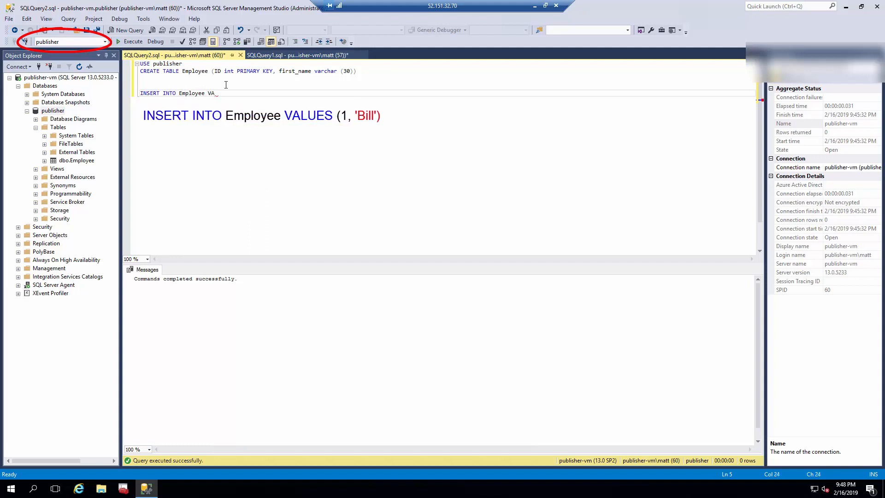
pyautogui.write('LUES (')
pyautogui.write("1, 'Bill')")
pyautogui.moveTo(267, 93); pyautogui.dragTo(123, 91)
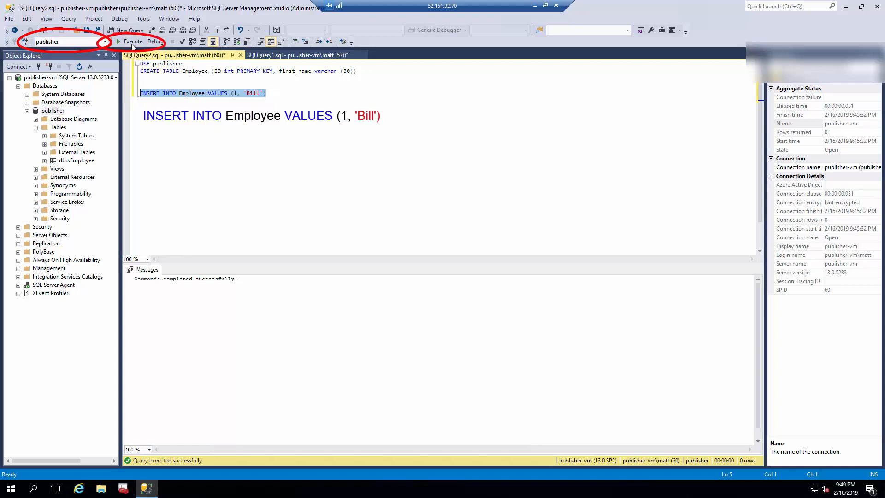
pyautogui.click(129, 42)
pyautogui.click(282, 101)
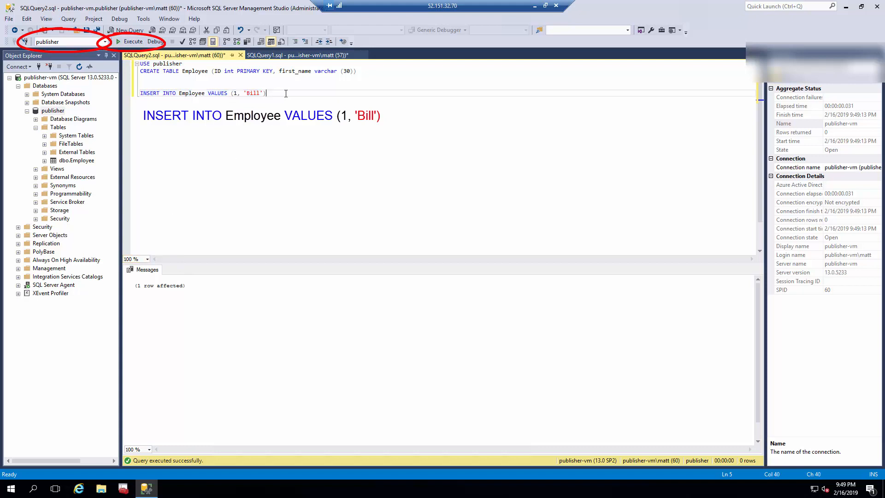
# Write and execute SELECT * FROM Employee, returning the row 1, Bill.
pyautogui.press('Return')
pyautogui.write('SELECT * E')
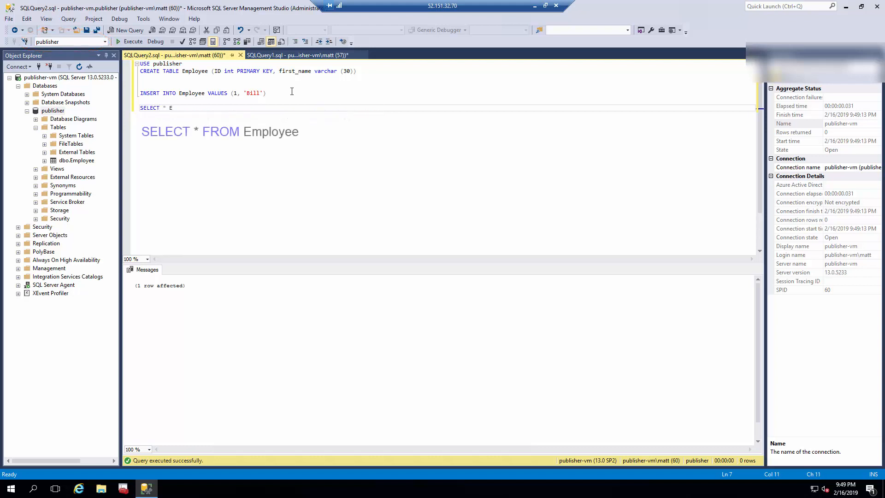
pyautogui.write('mp')
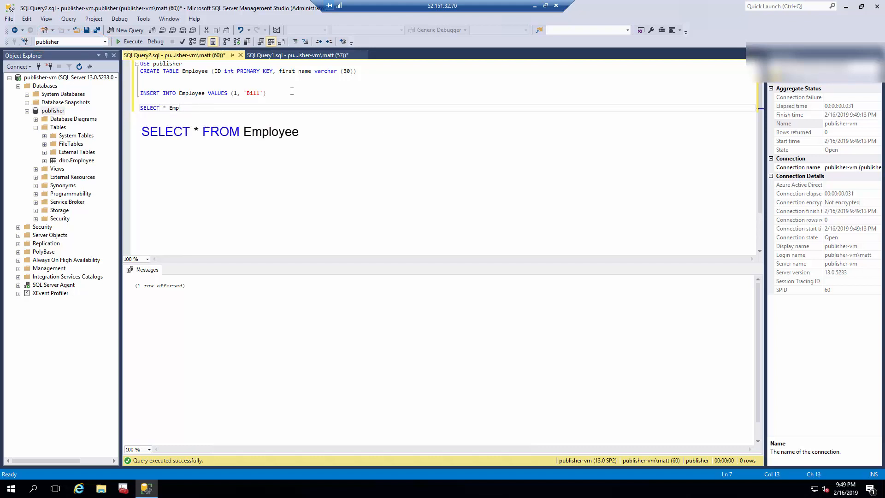
pyautogui.write('mploy')
pyautogui.press('Left')
pyautogui.press('Left')
pyautogui.press('Left')
pyautogui.press('Left')
pyautogui.write('FROM')
pyautogui.press('Delete')
pyautogui.press('Delete')
pyautogui.press('Delete')
pyautogui.press('Delete')
pyautogui.press('Delete')
pyautogui.press('Delete')
pyautogui.press('Delete')
pyautogui.press('Delete')
pyautogui.press('Delete')
pyautogui.write('Employee')
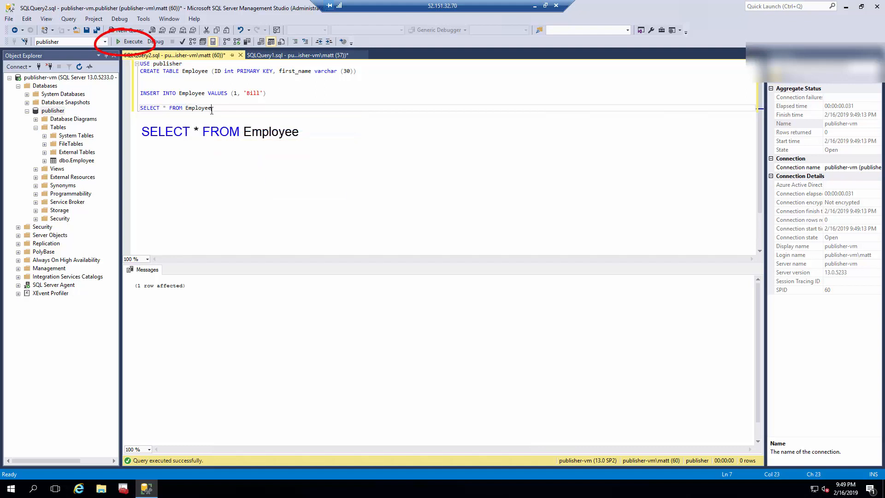
pyautogui.moveTo(218, 109); pyautogui.dragTo(140, 107)
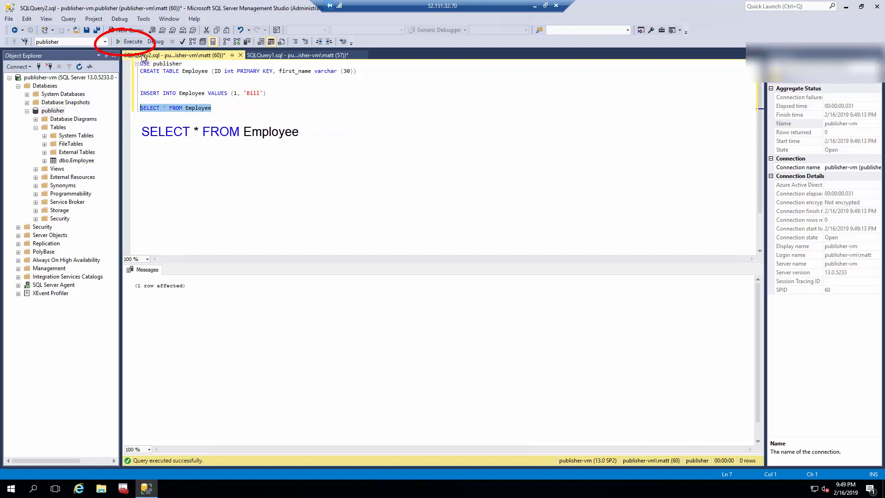
pyautogui.click(130, 42)
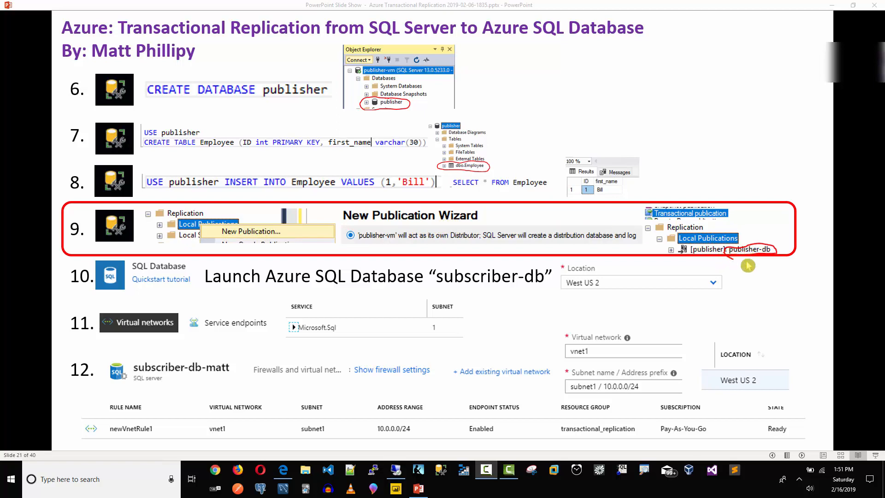
# Move the PowerPoint slide show window aside and return to Management Studio on publisher-vm.
pyautogui.click(855, 6)
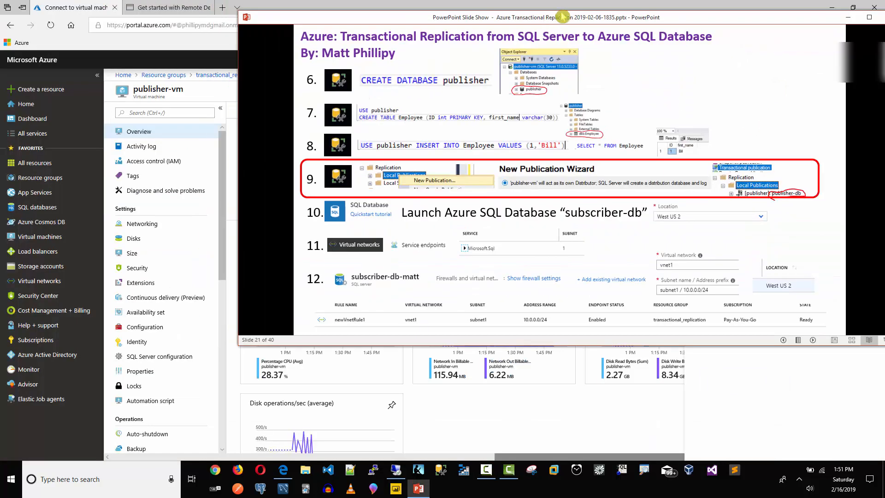
pyautogui.moveTo(723, 20); pyautogui.dragTo(884, 58)
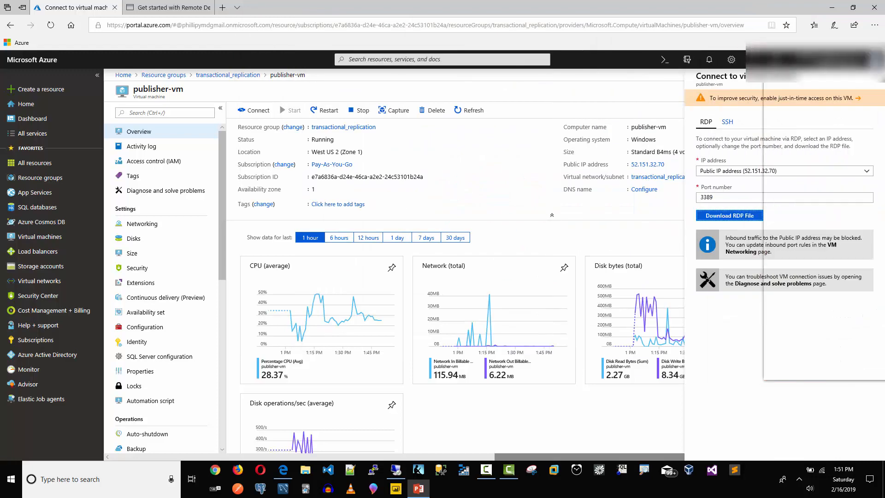
pyautogui.click(401, 468)
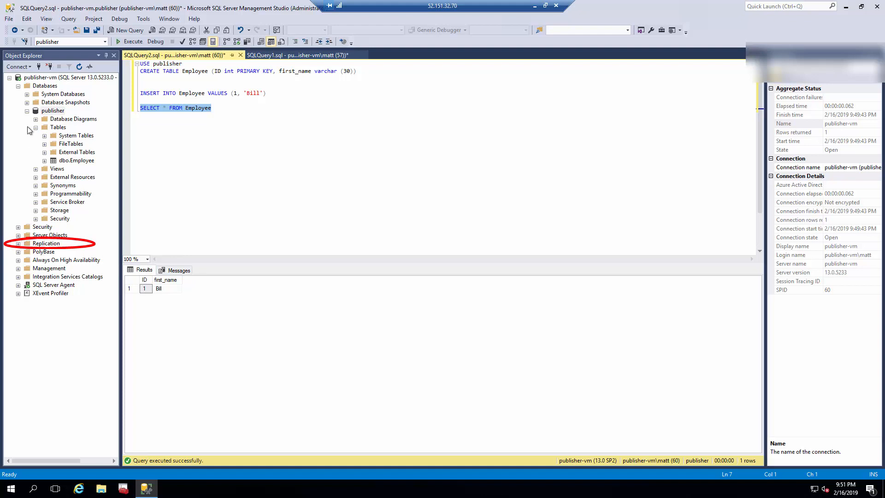
# Launch New Publication from Replication > Local Publications in the server's Object Explorer tree.
pyautogui.click(38, 78)
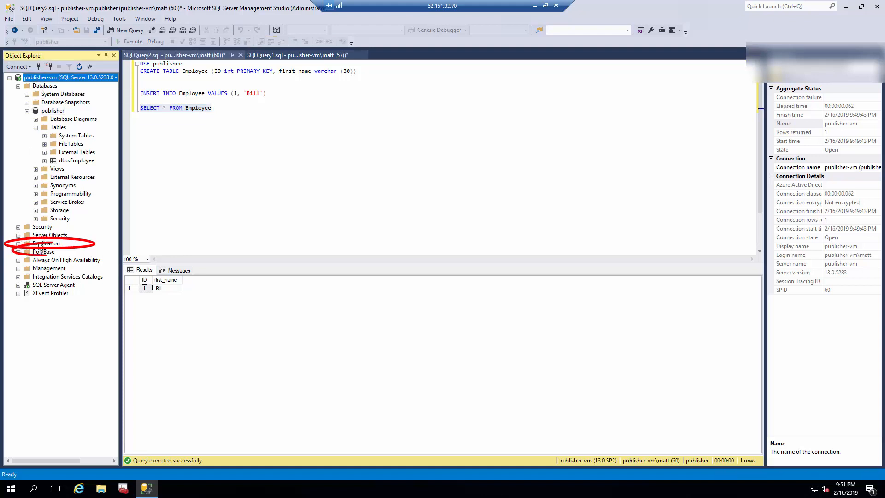
pyautogui.doubleClick(41, 244)
pyautogui.click(52, 254)
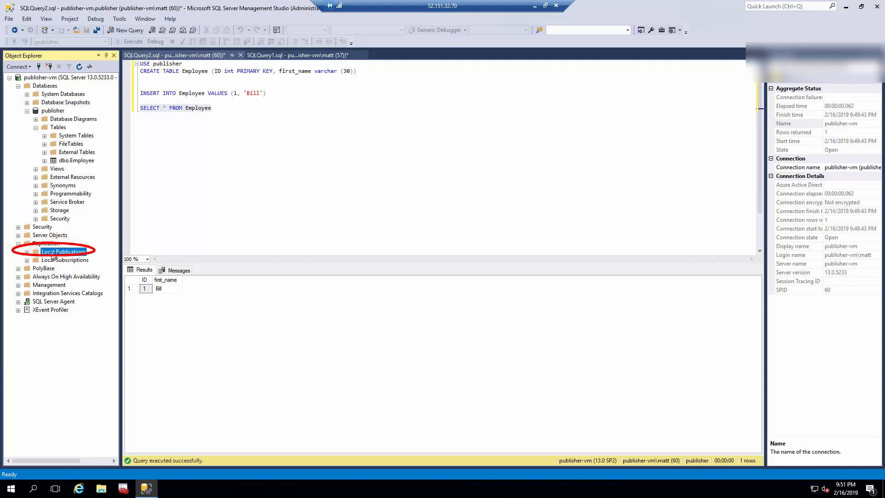
pyautogui.rightClick(53, 257)
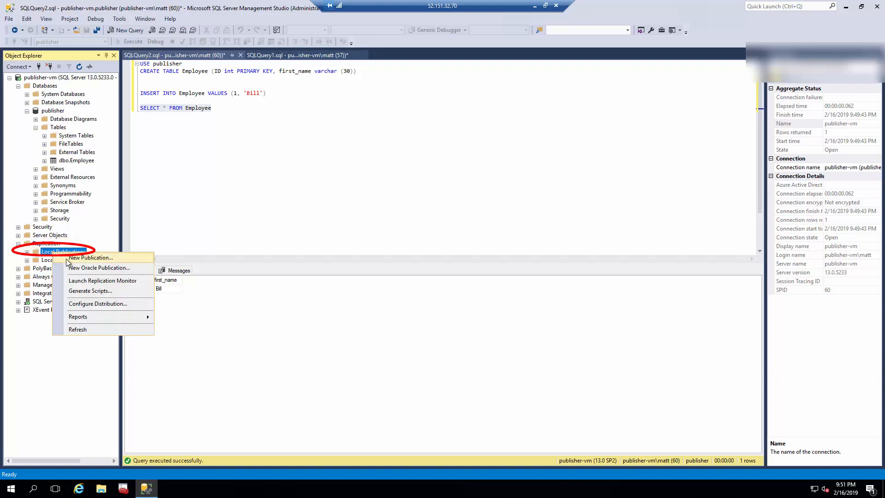
pyautogui.click(69, 261)
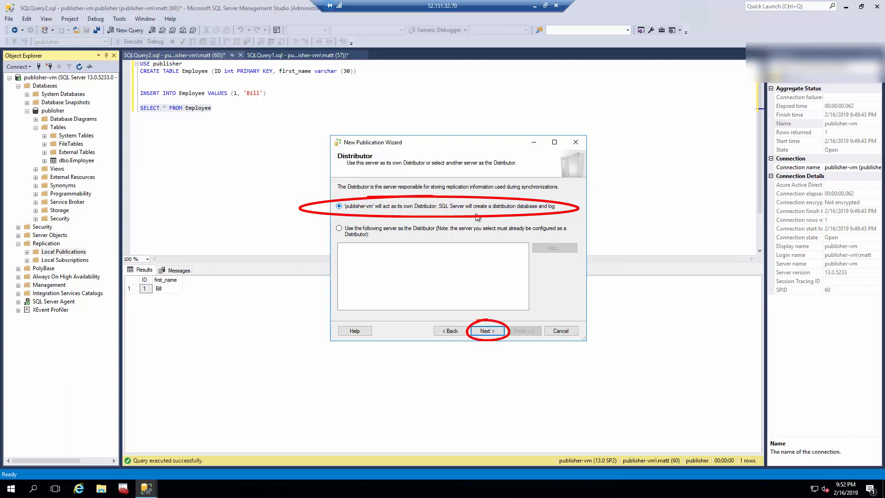
# Keep publisher-vm as Distributor and the default snapshot folder, then choose Transactional publication.
pyautogui.click(487, 331)
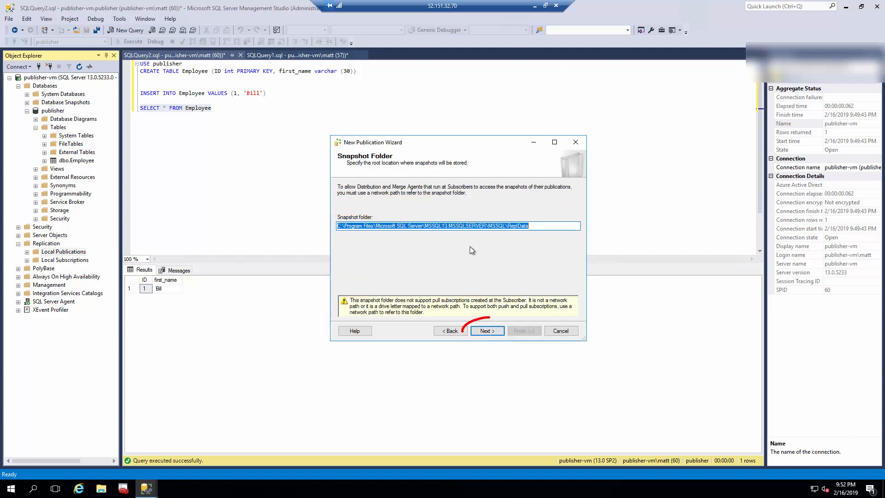
pyautogui.click(487, 331)
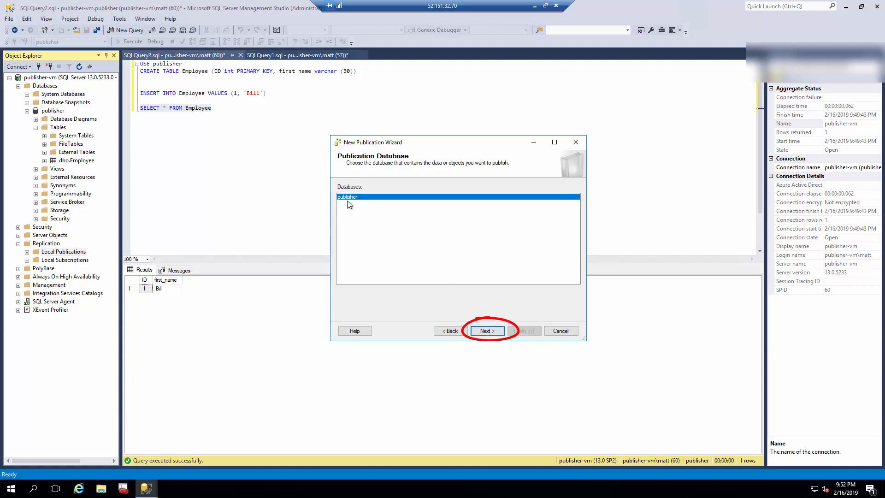
pyautogui.click(482, 332)
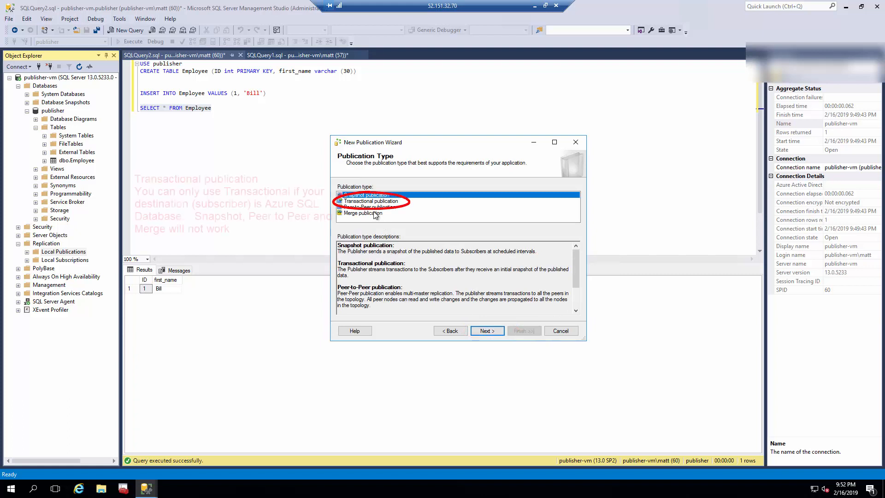
pyautogui.click(373, 203)
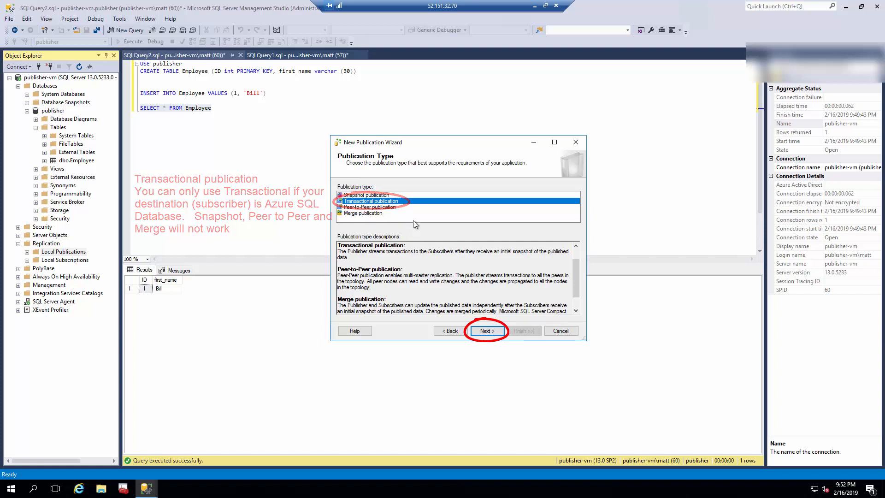
pyautogui.click(480, 332)
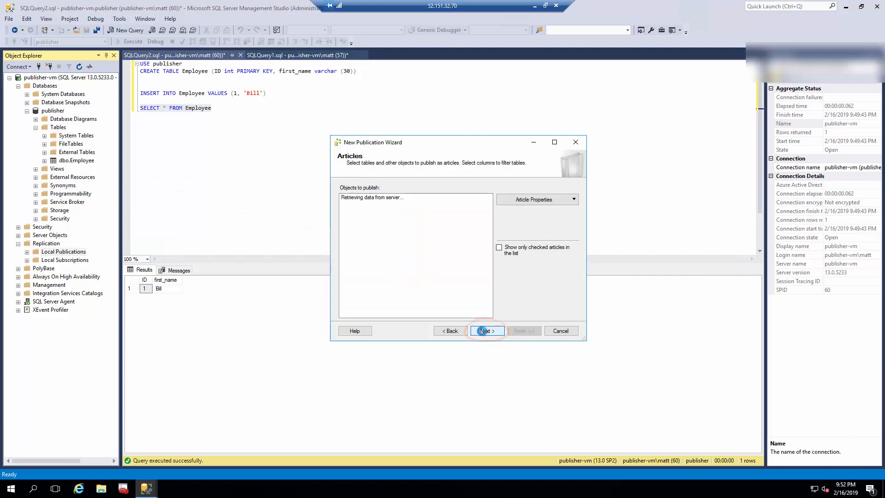
# Publish all tables including Employee, skip row filters, and create an immediate snapshot with no schedule.
pyautogui.click(352, 198)
pyautogui.click(345, 199)
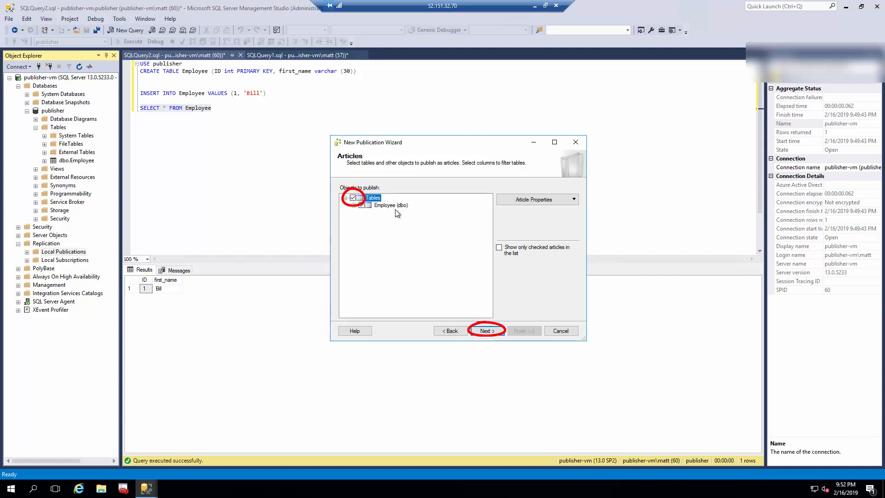
pyautogui.click(488, 332)
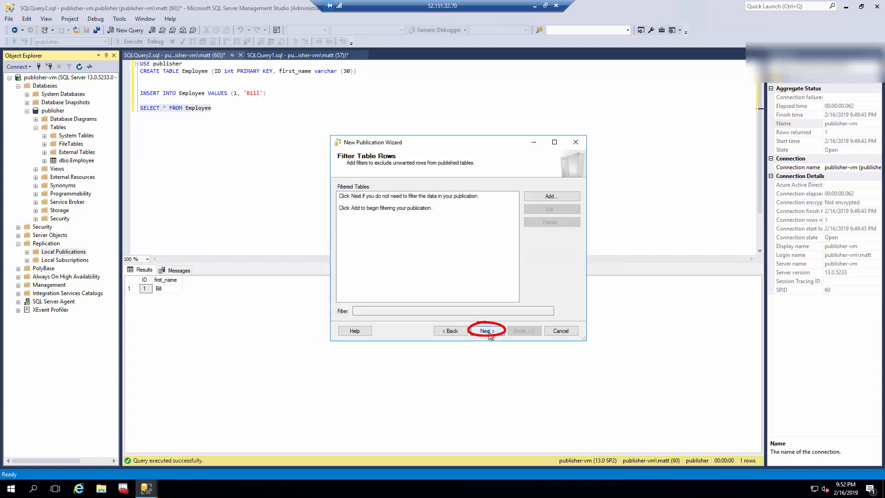
pyautogui.click(488, 332)
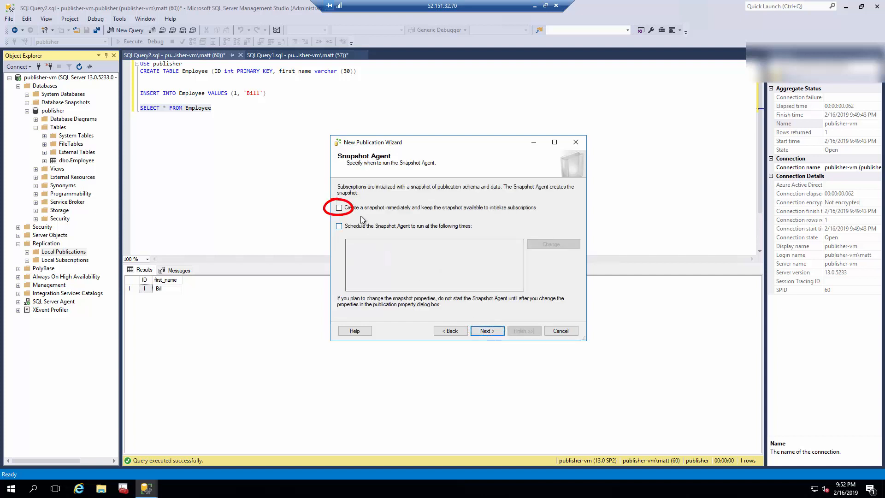
pyautogui.click(340, 208)
pyautogui.click(339, 226)
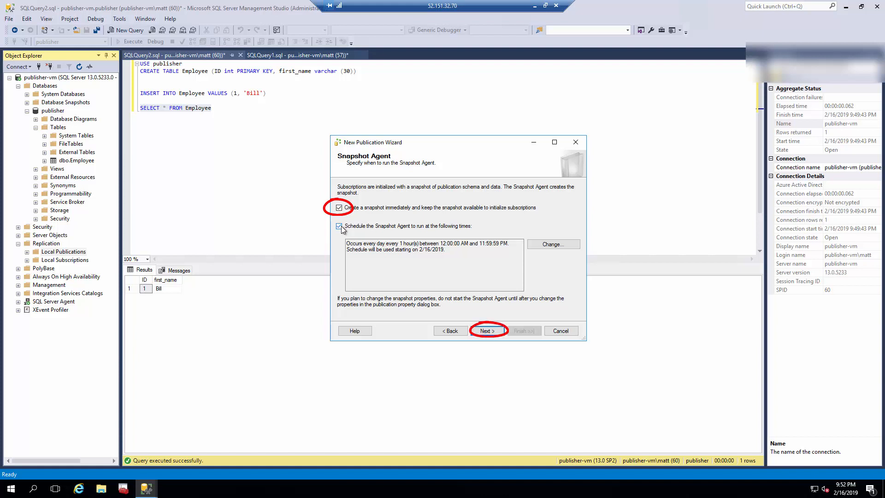
pyautogui.click(340, 226)
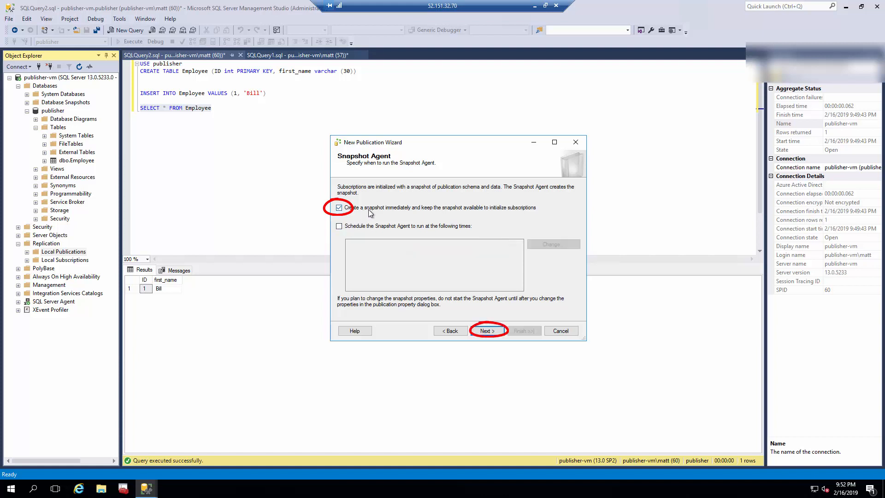
pyautogui.click(488, 331)
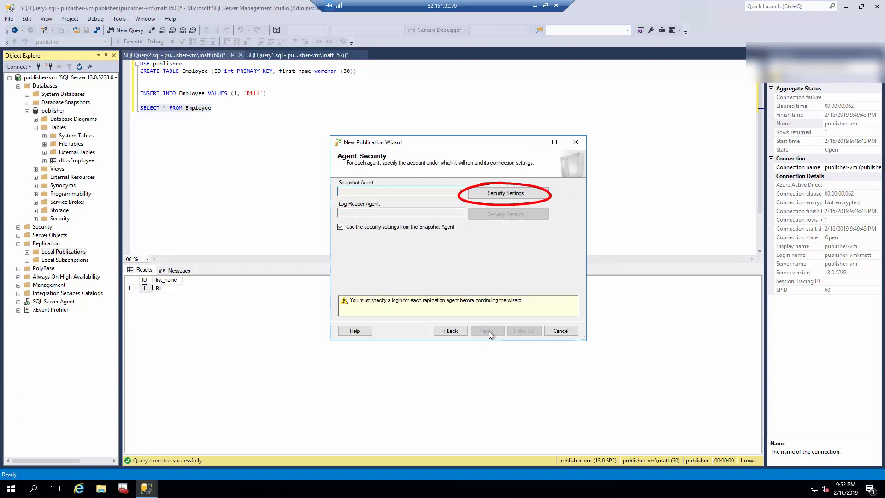
# Run the agents under the SQL Server Agent service account and name the publication publisher-db.
pyautogui.click(484, 195)
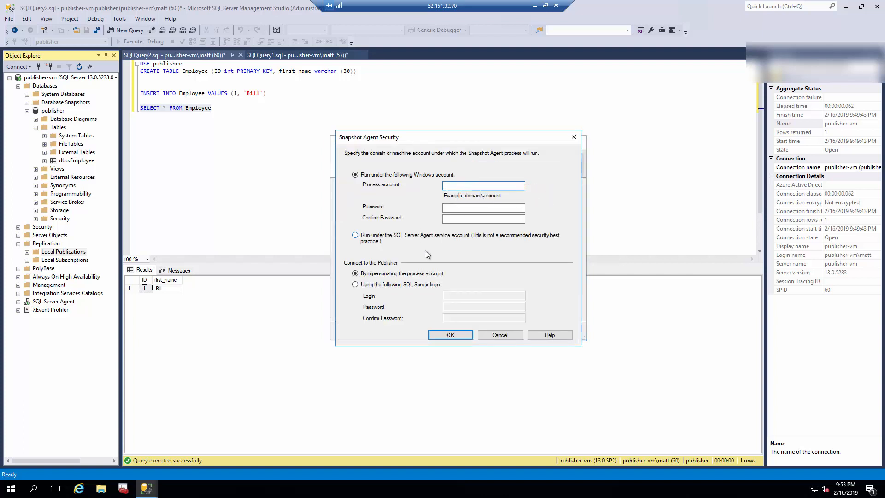
pyautogui.click(357, 239)
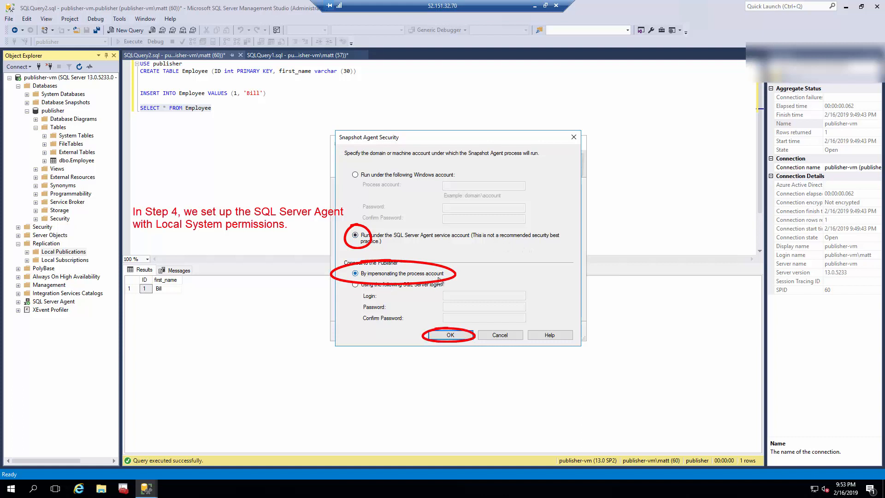
pyautogui.click(451, 335)
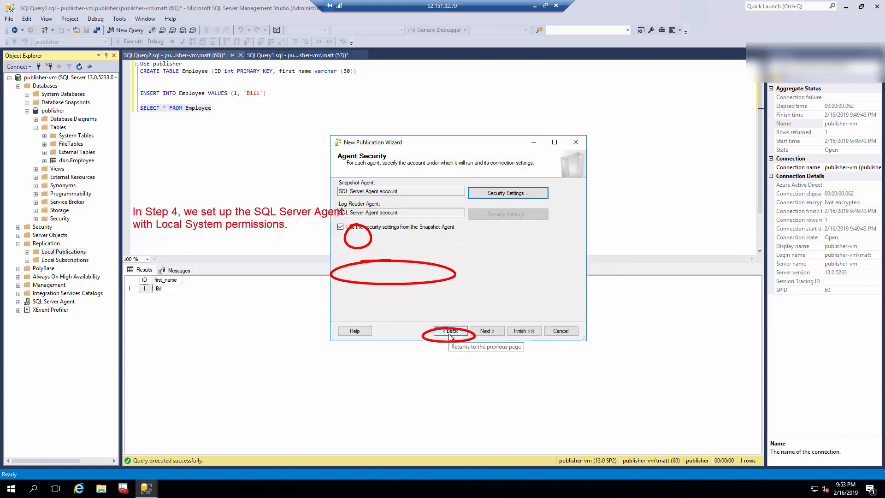
pyautogui.click(494, 334)
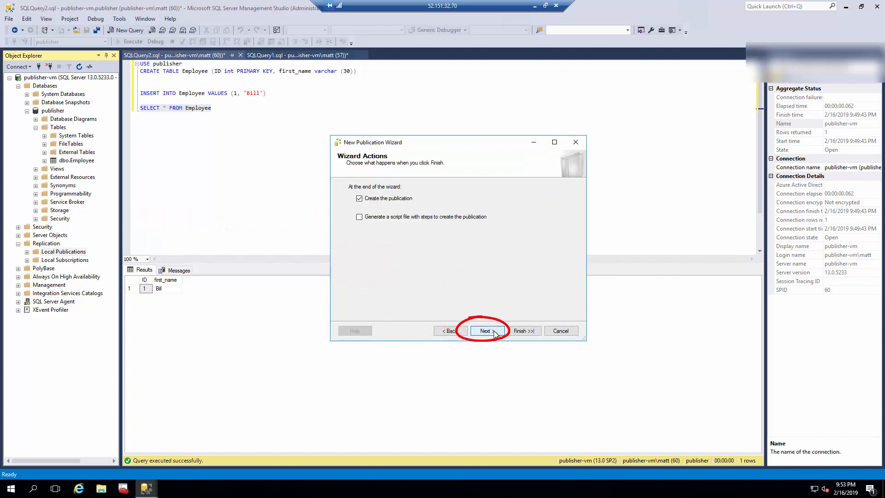
pyautogui.click(494, 332)
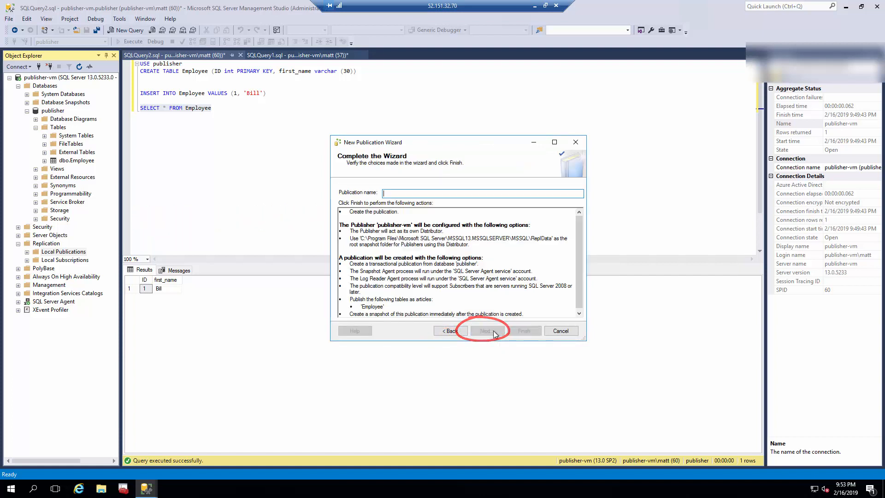
pyautogui.write('publisher-db')
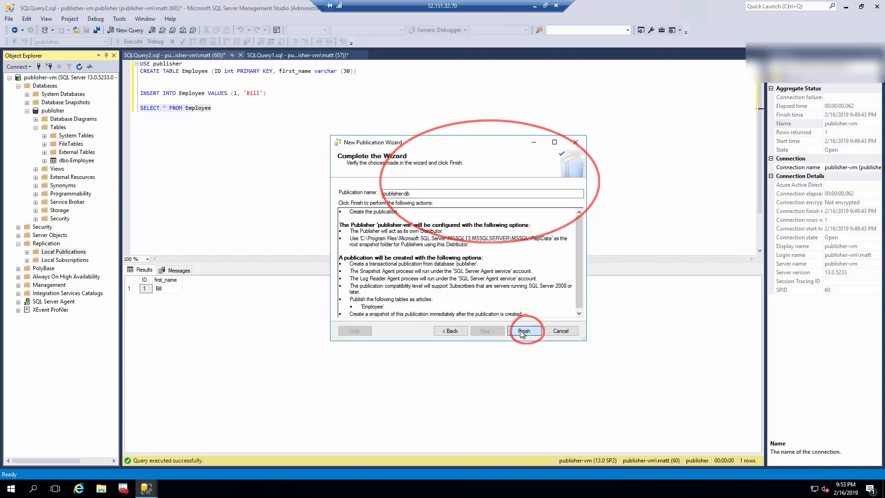
# Finish the wizard, confirm publisher-db under Local Publications, then move the slide show aside to reveal Azure.
pyautogui.click(525, 330)
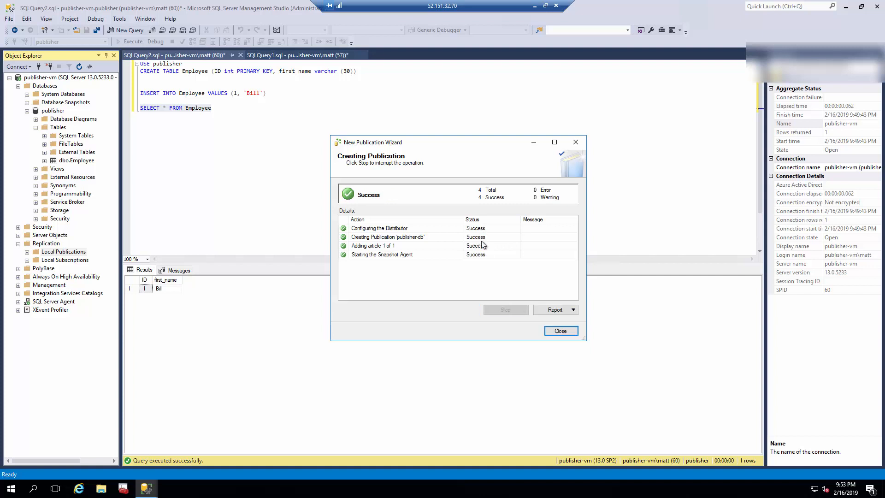
pyautogui.click(561, 331)
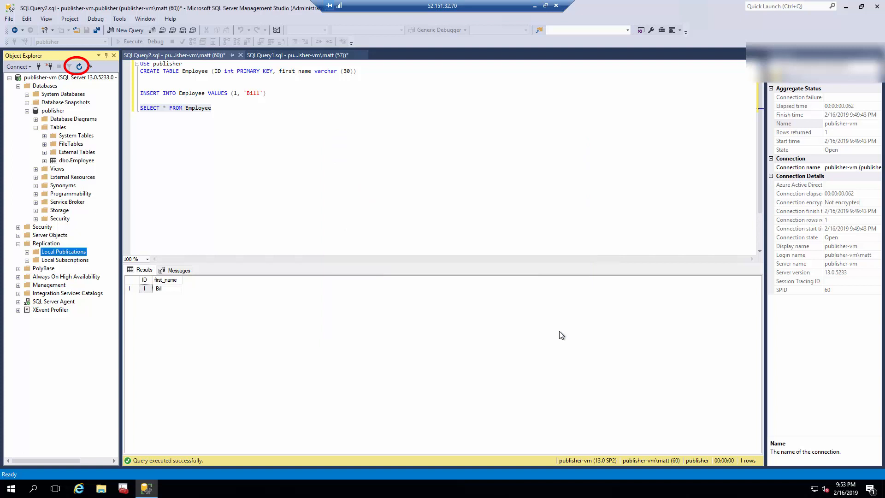
pyautogui.click(79, 67)
pyautogui.click(27, 252)
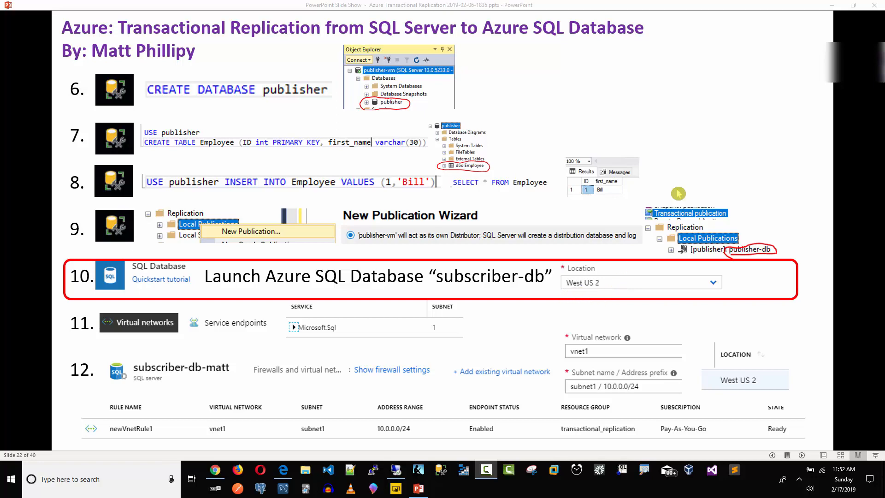
pyautogui.click(854, 5)
pyautogui.moveTo(569, 101); pyautogui.dragTo(884, 101)
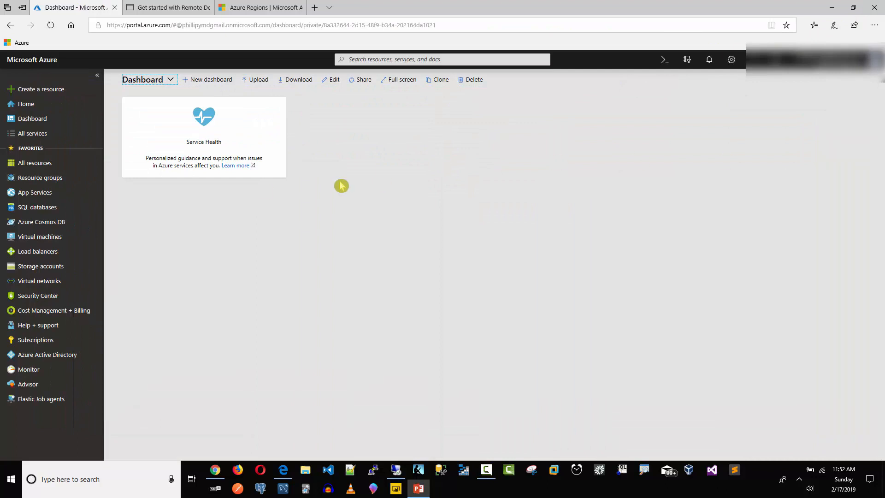
# Create a resource > SQL Database named subscriber-db in the transactional_replication resource group.
pyautogui.click(37, 119)
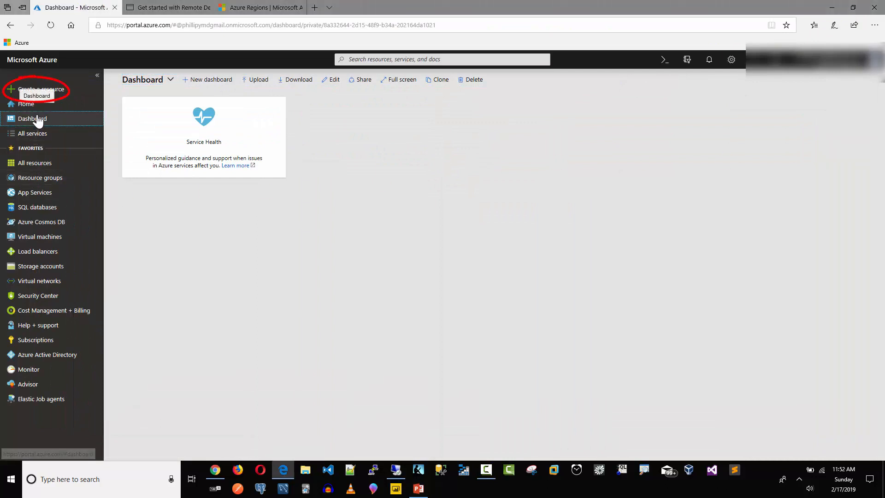
pyautogui.click(62, 90)
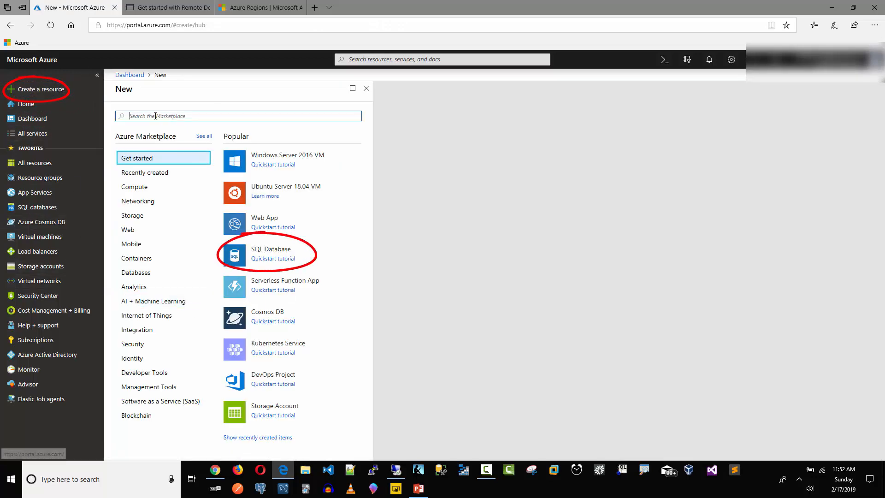
pyautogui.click(279, 253)
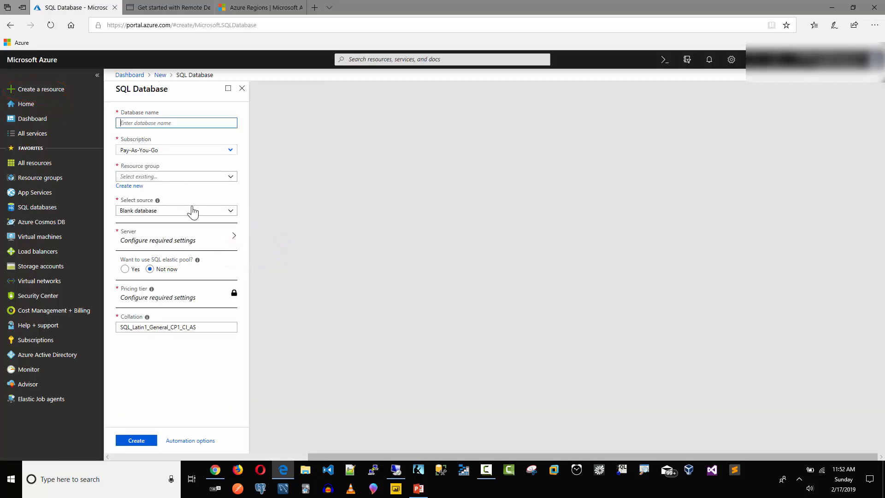
pyautogui.write('subscriber-db')
pyautogui.press('Tab')
pyautogui.press('Tab')
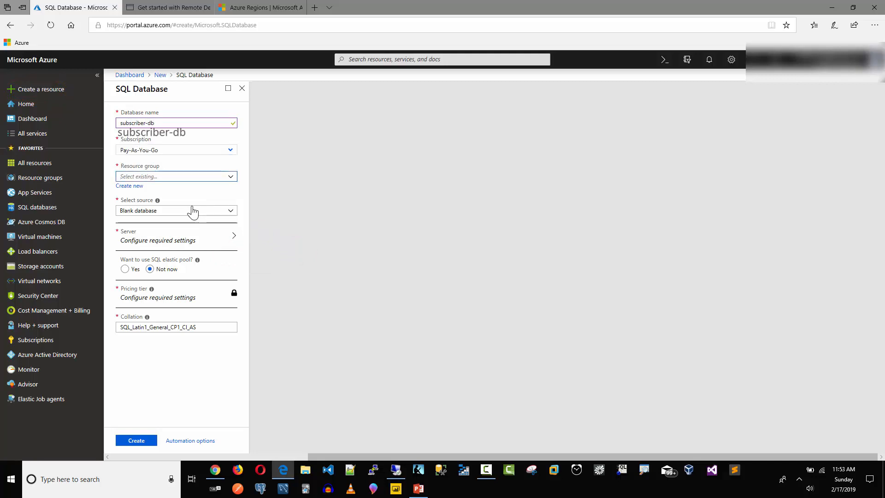
pyautogui.click(154, 178)
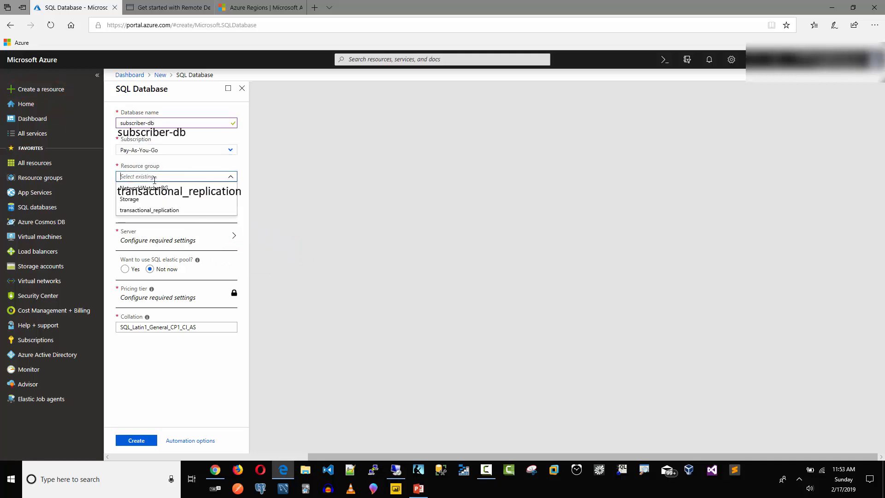
pyautogui.click(144, 210)
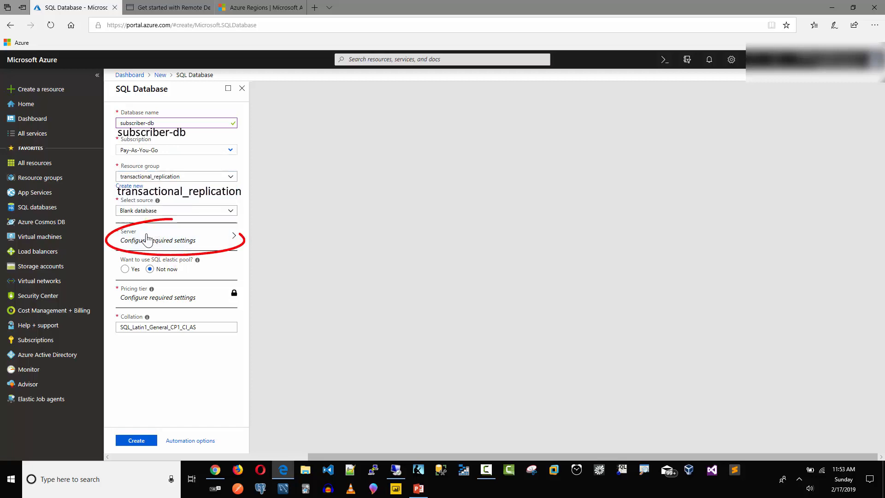
# Define new server subscriber-db-matt with an admin login and the password entered twice.
pyautogui.click(144, 243)
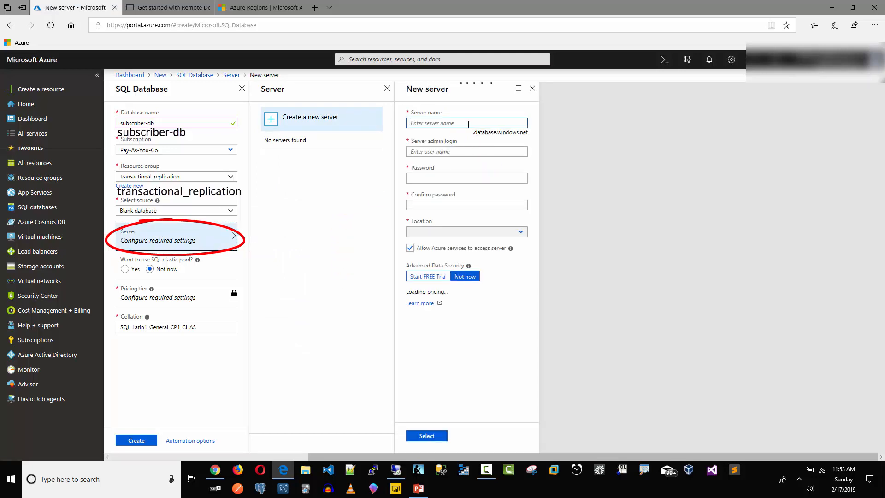
pyautogui.write('subs')
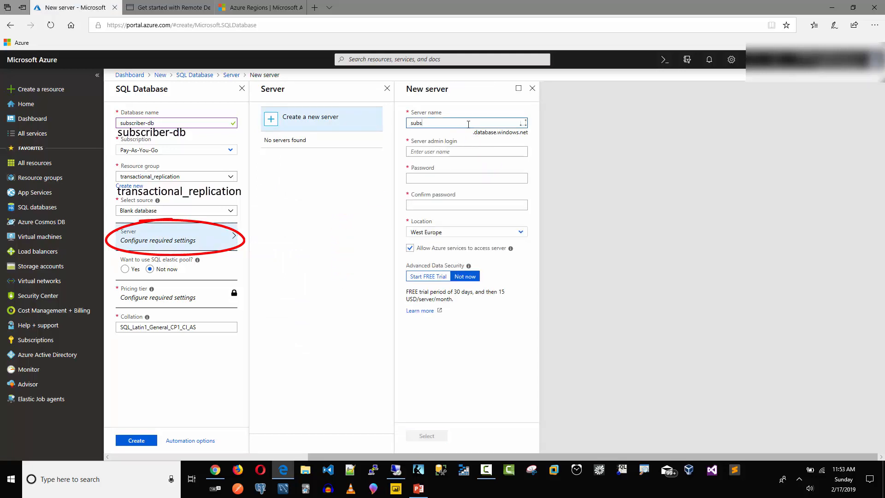
pyautogui.write('criber-db-matt')
pyautogui.write('ma')
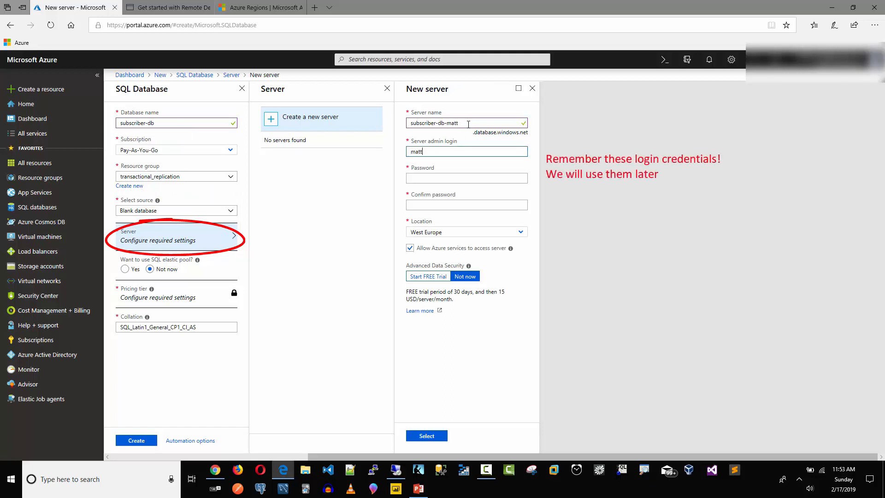
pyautogui.press('Tab')
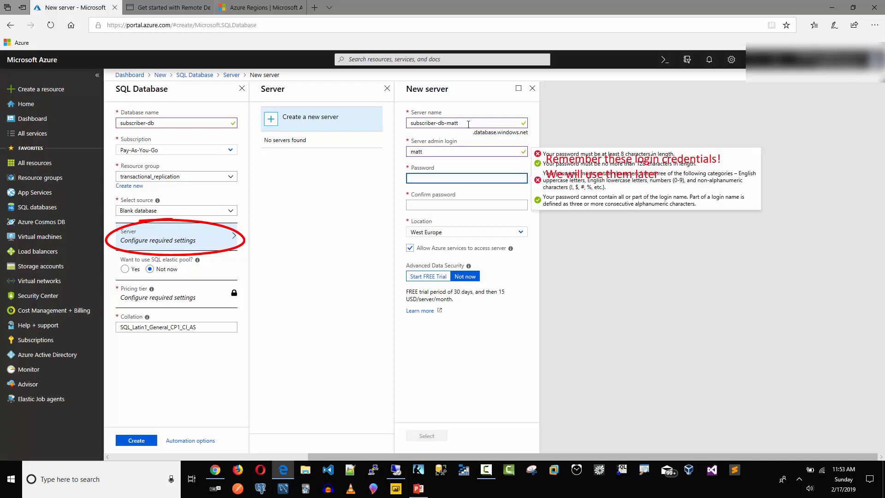
pyautogui.write('••')
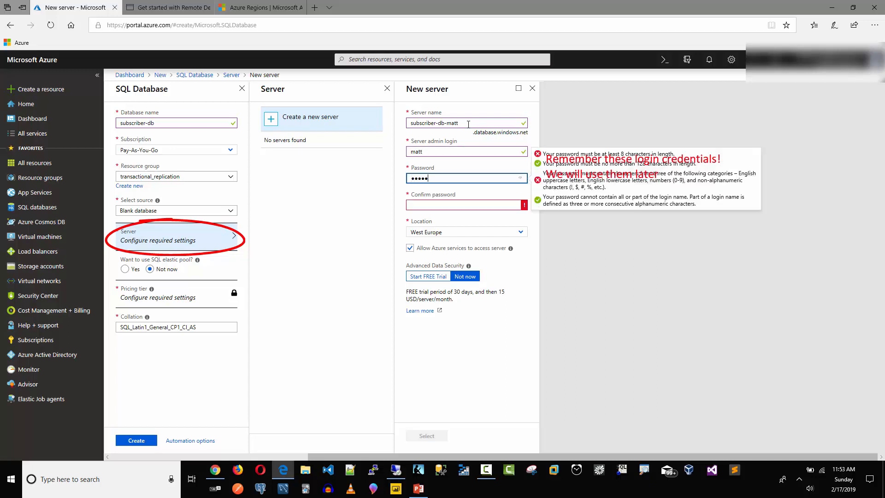
pyautogui.write('•')
pyautogui.press('Tab')
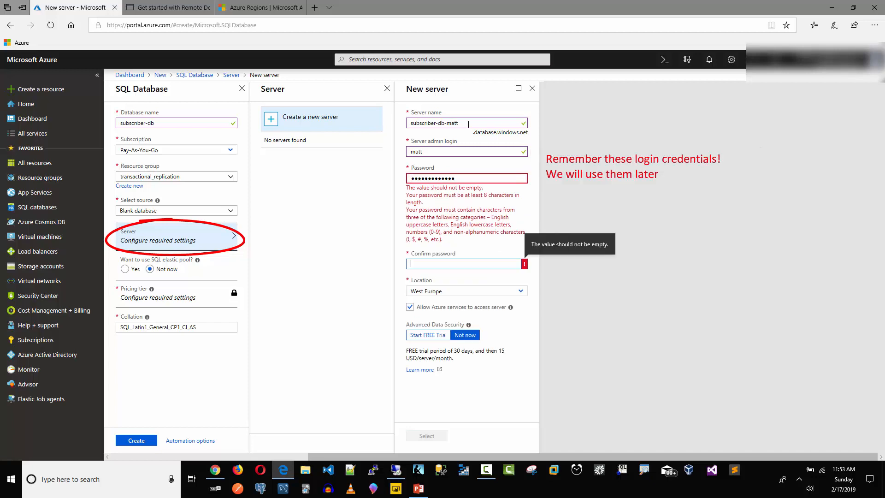
pyautogui.write('••••••••••••')
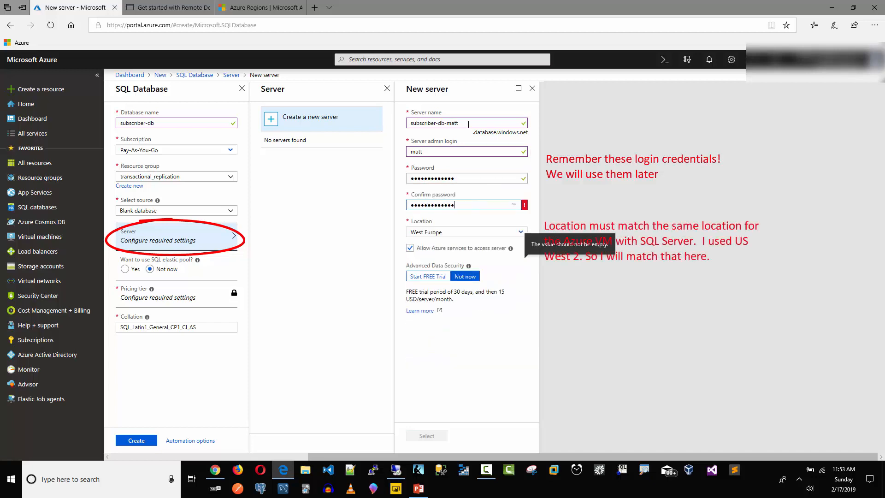
pyautogui.press('Tab')
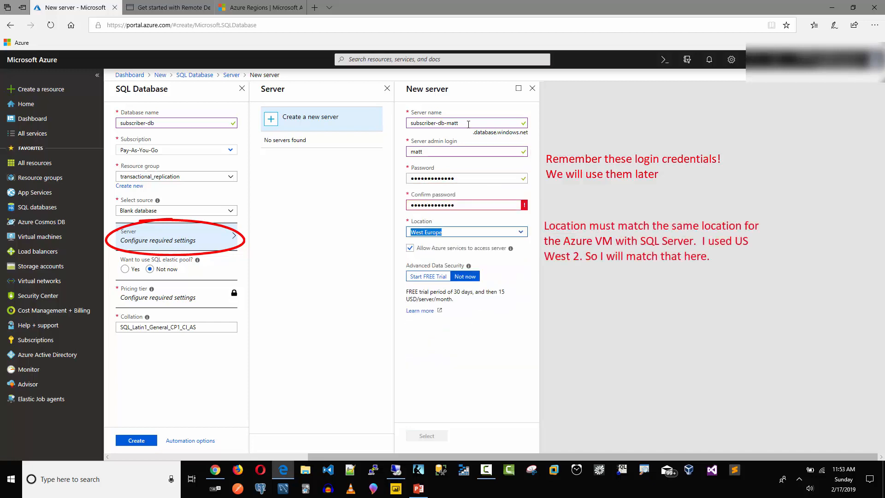
# Set the server location to West US 2 and disallow Azure services access.
pyautogui.click(506, 233)
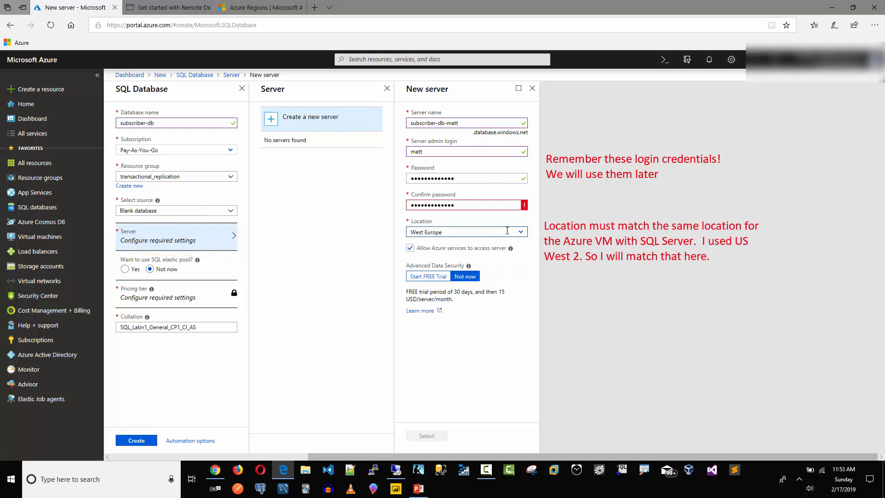
pyautogui.click(521, 232)
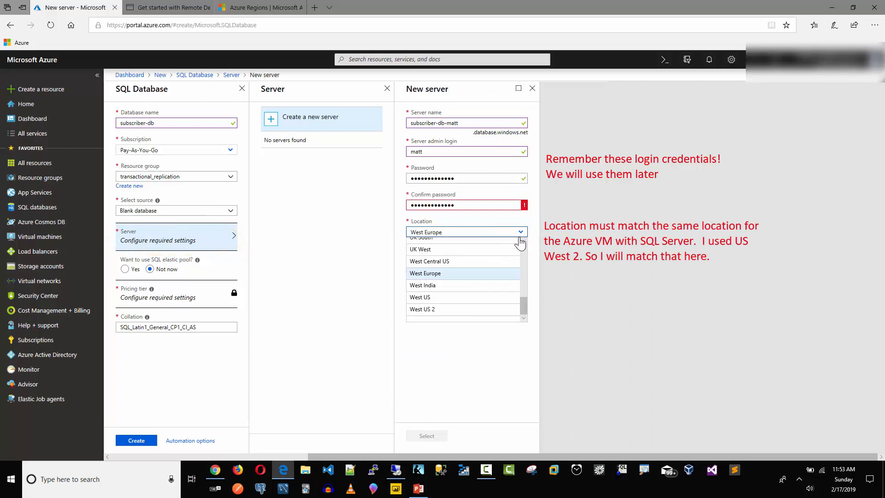
pyautogui.click(427, 310)
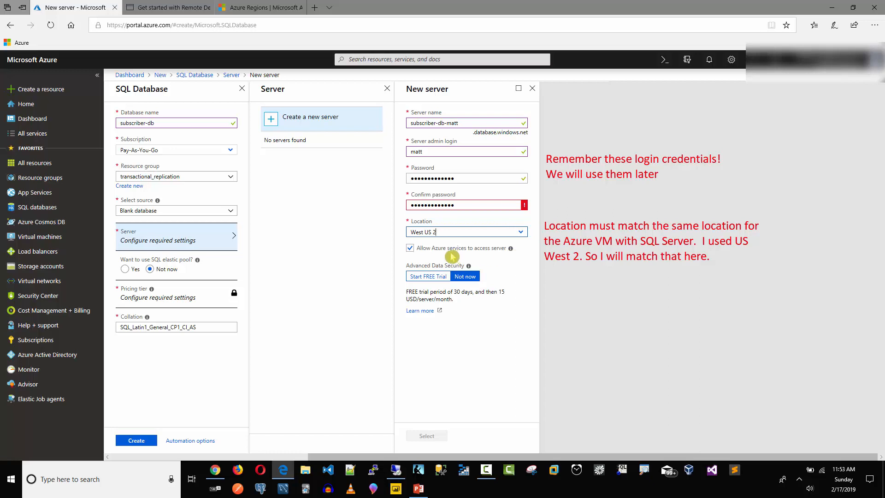
pyautogui.click(410, 248)
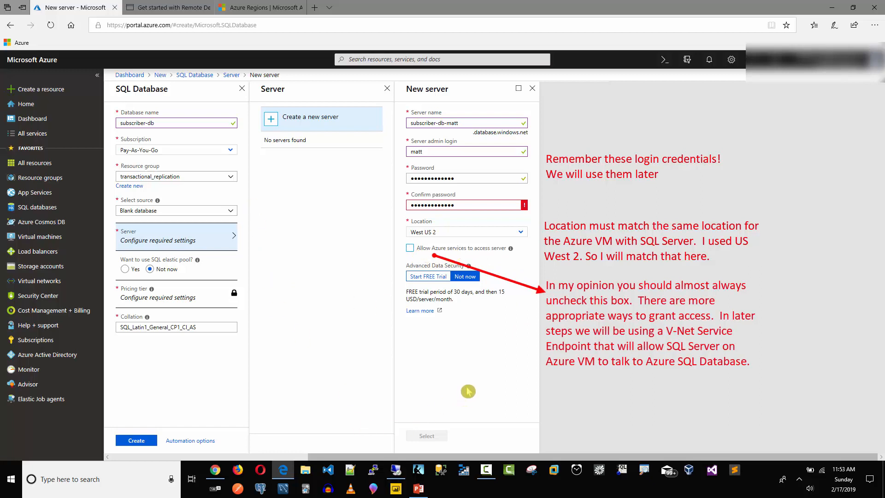
# Retype the admin password and its confirmation so the two match.
pyautogui.click(471, 205)
pyautogui.hotkey('ctrl', 'a')
pyautogui.write('p')
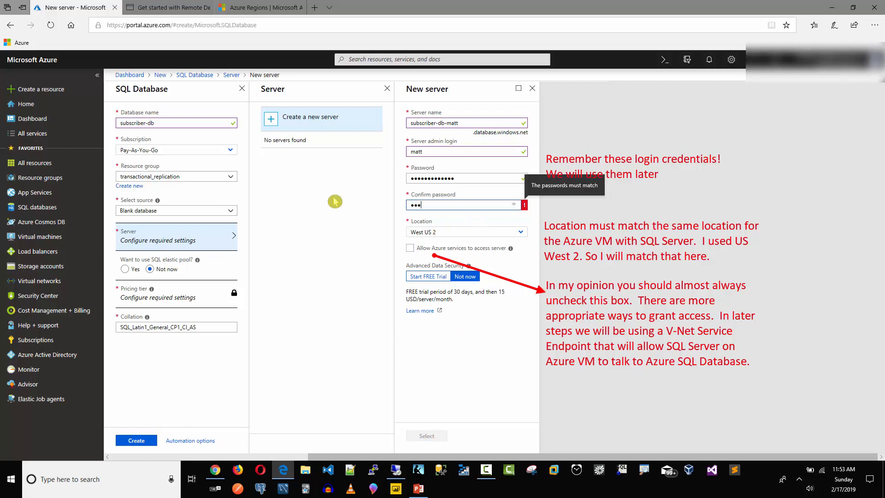
pyautogui.hotkey('shift', 'Tab')
pyautogui.write('pa')
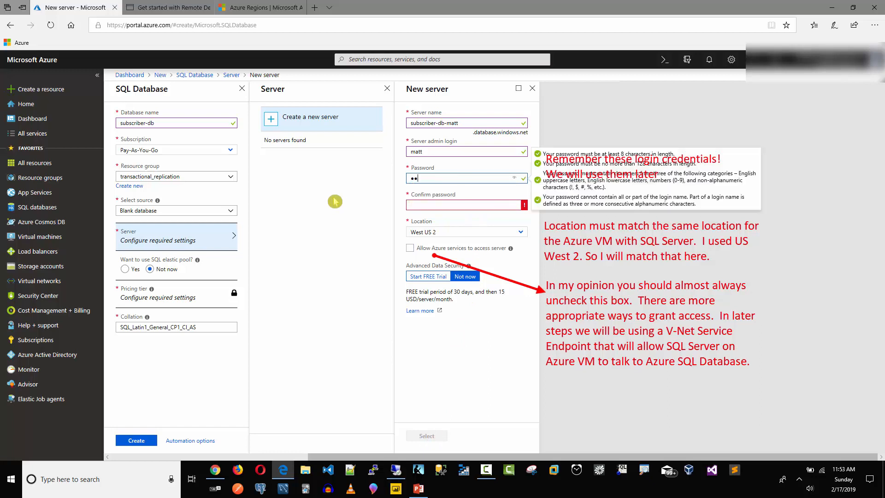
pyautogui.hotkey('ctrl', 'a')
pyautogui.write('p')
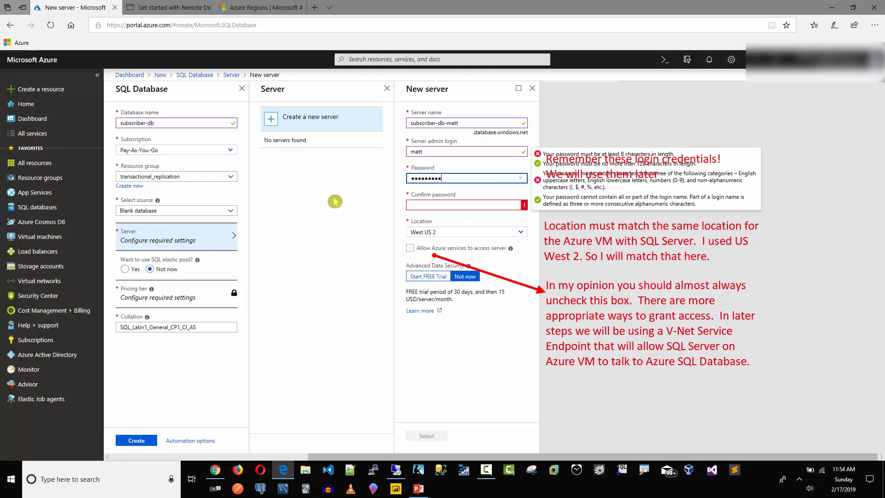
pyautogui.write('1')
pyautogui.press('Tab')
pyautogui.write('p')
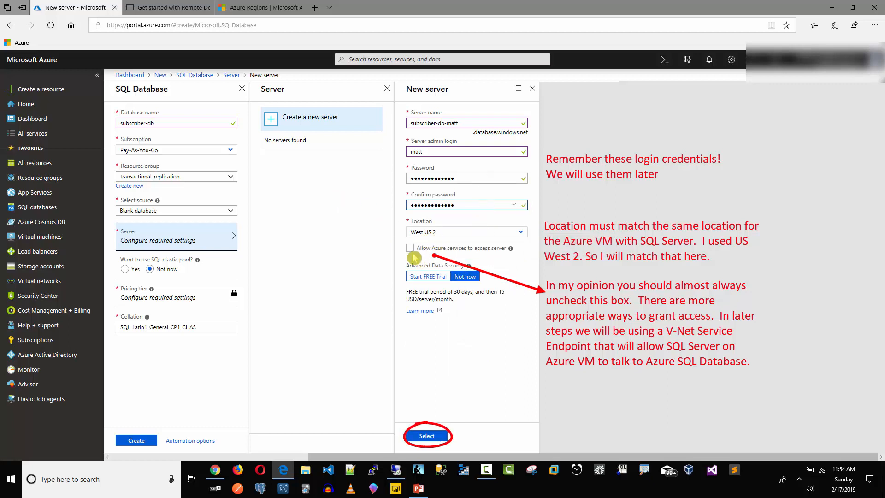
# Select the new server, create subscriber-db, and start an Alarms & Clock stopwatch to time deployment.
pyautogui.click(426, 437)
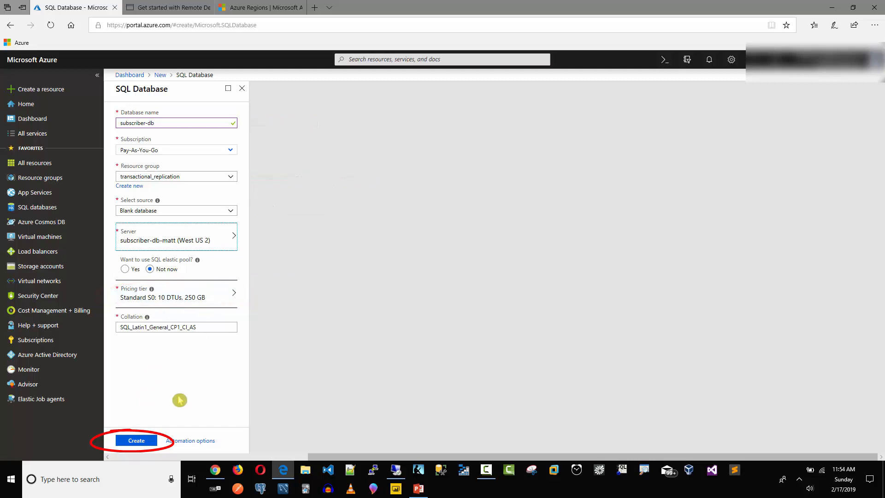
pyautogui.click(133, 442)
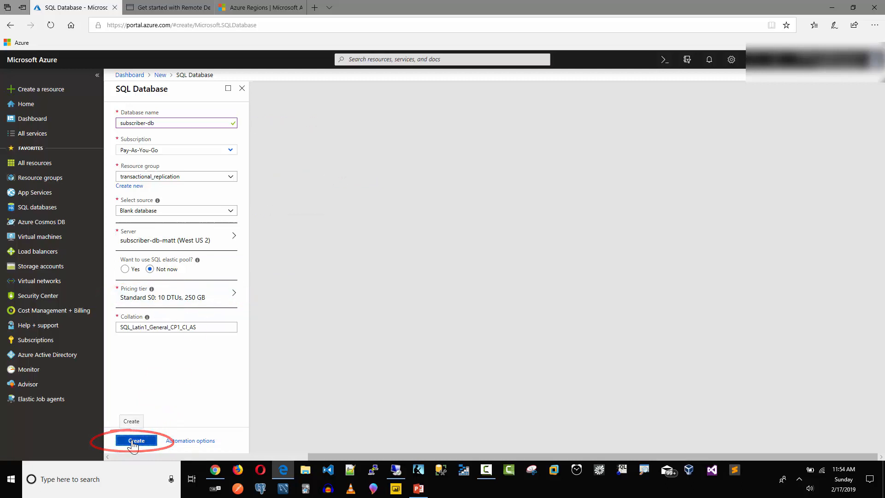
pyautogui.click(95, 480)
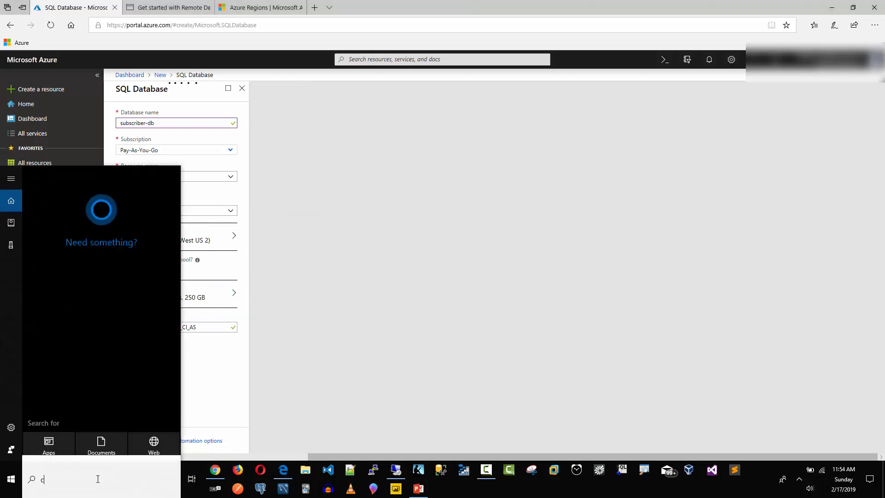
pyautogui.write('clock')
pyautogui.press('Return')
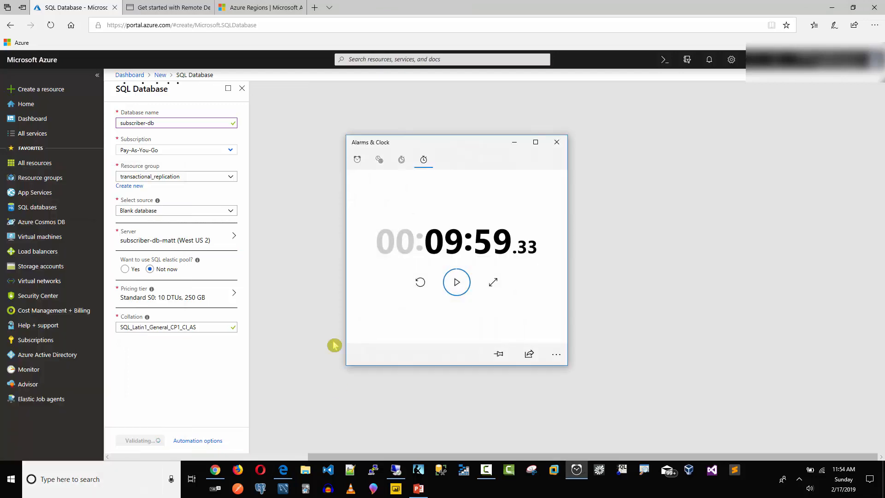
pyautogui.click(421, 283)
pyautogui.click(458, 286)
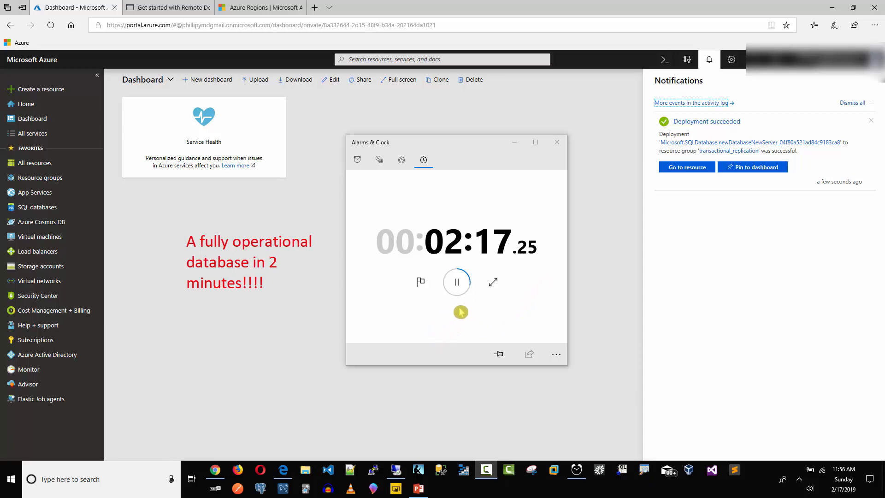
# Open transactional_replication from Resource groups to see subscriber-db-matt and subscriber-db among its 10 resources.
pyautogui.click(709, 60)
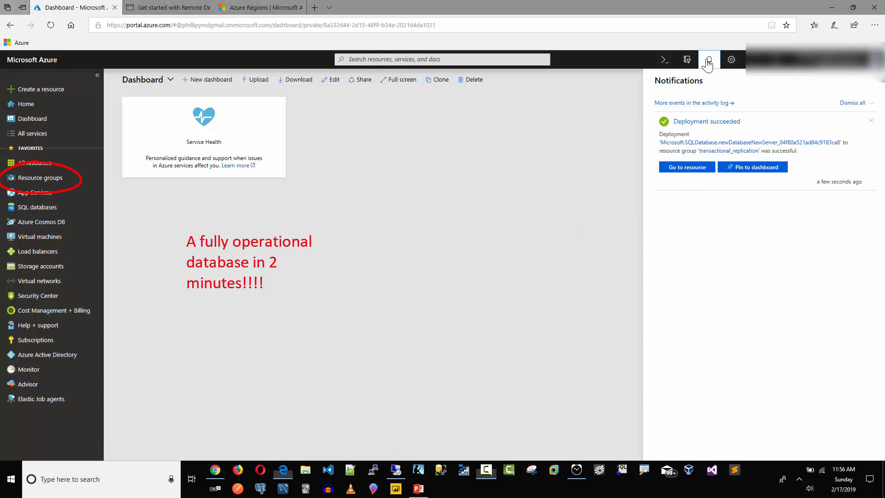
pyautogui.click(52, 178)
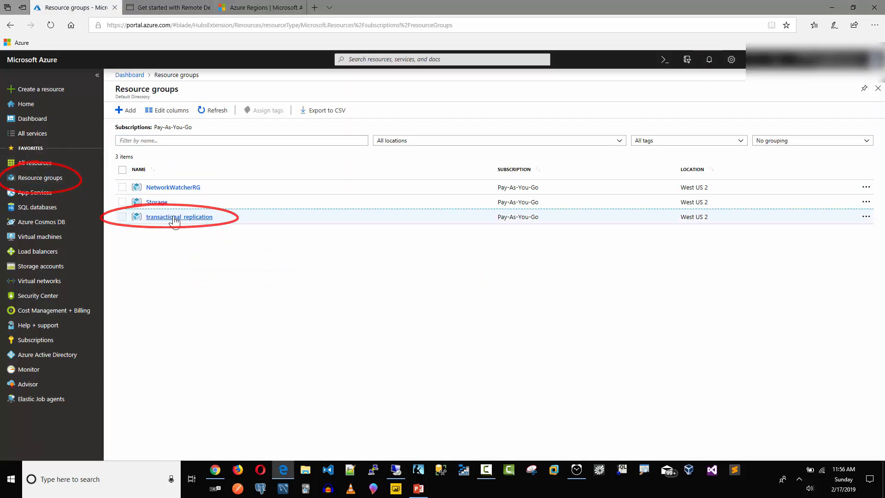
pyautogui.click(174, 219)
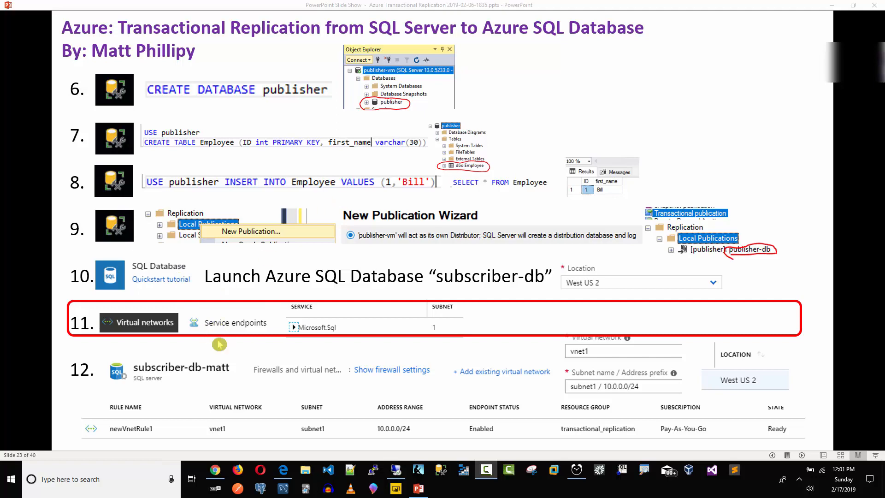
pyautogui.click(855, 7)
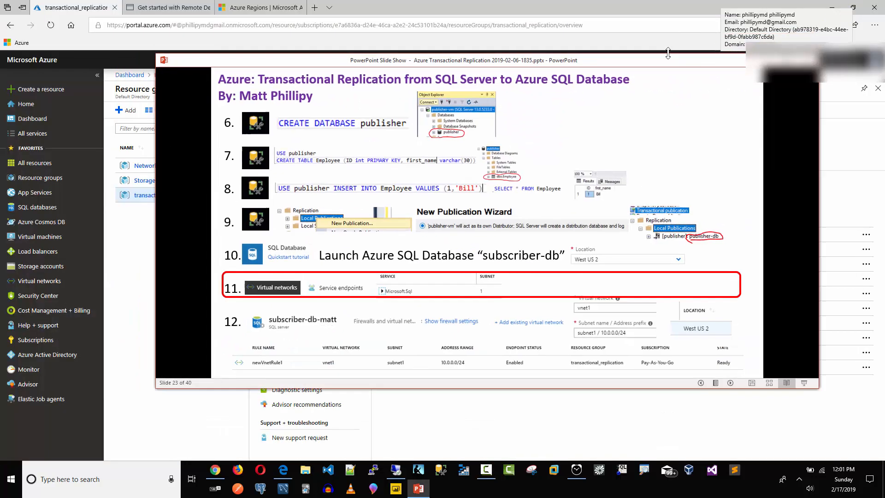
pyautogui.moveTo(606, 60); pyautogui.dragTo(884, 93)
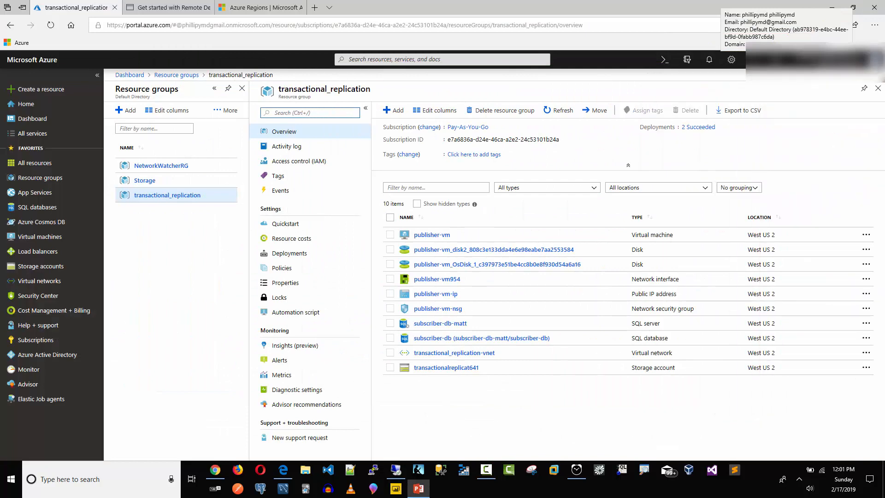
# Go to Service endpoints of transactional_replication-vnet via the transactional_replication resource group.
pyautogui.click(50, 180)
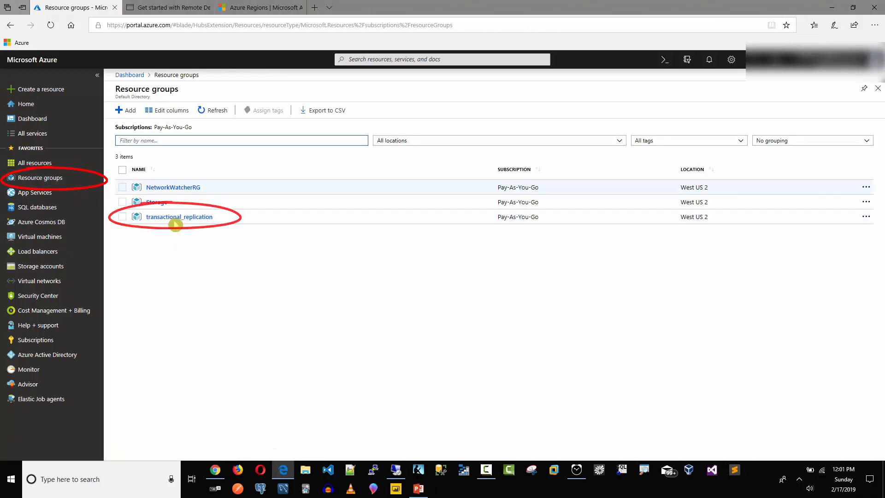
pyautogui.click(175, 218)
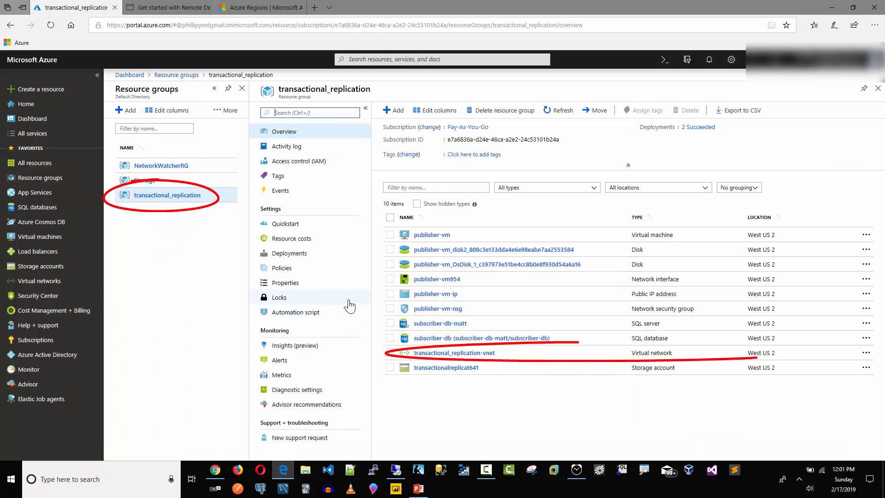
pyautogui.click(437, 354)
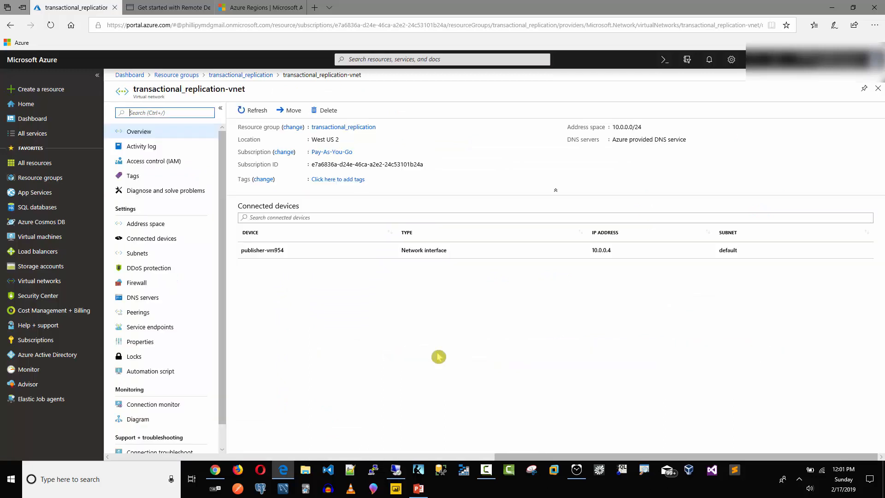
pyautogui.click(160, 328)
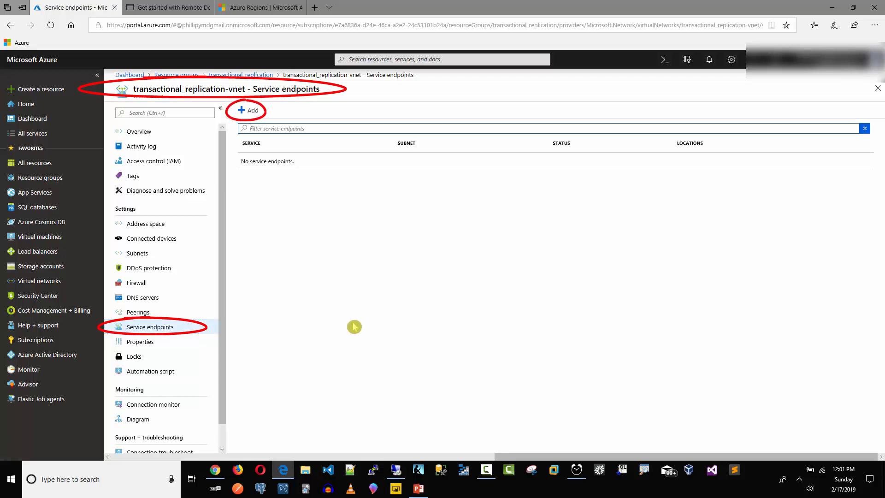
# Add a Microsoft.Sql endpoint on the default subnet, then move the slide show aside.
pyautogui.click(249, 111)
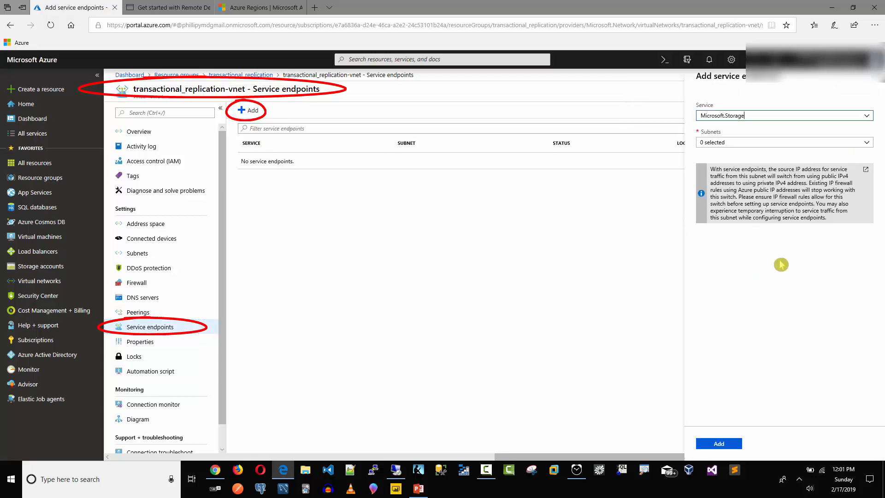
pyautogui.click(868, 120)
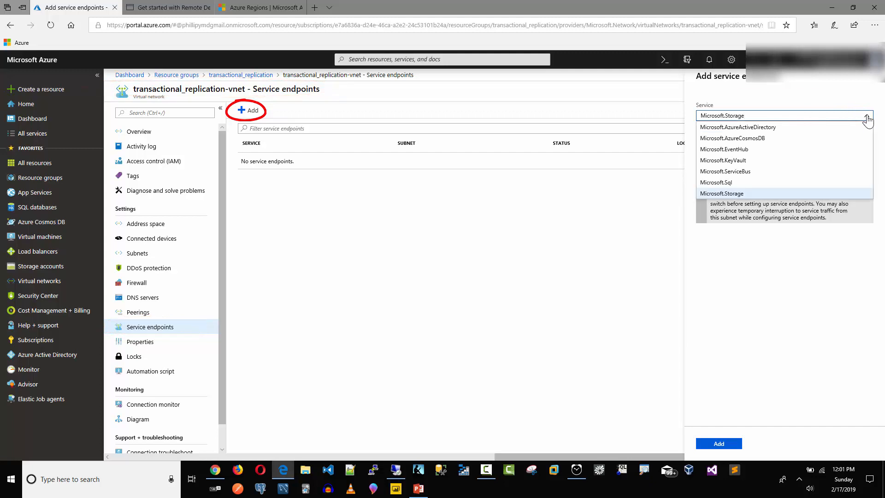
pyautogui.click(741, 186)
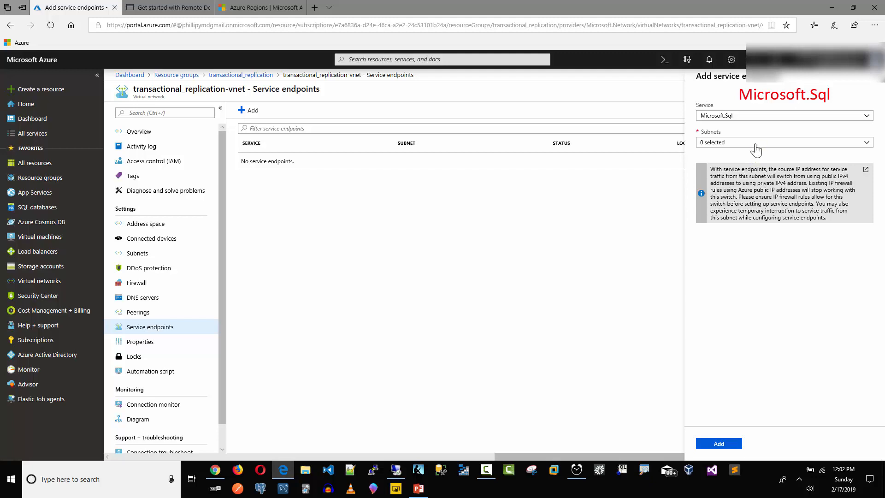
pyautogui.click(749, 147)
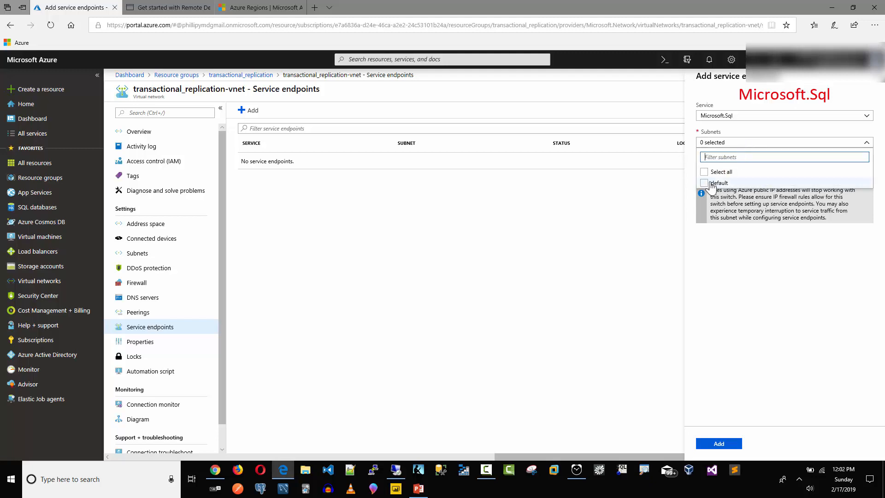
pyautogui.click(704, 184)
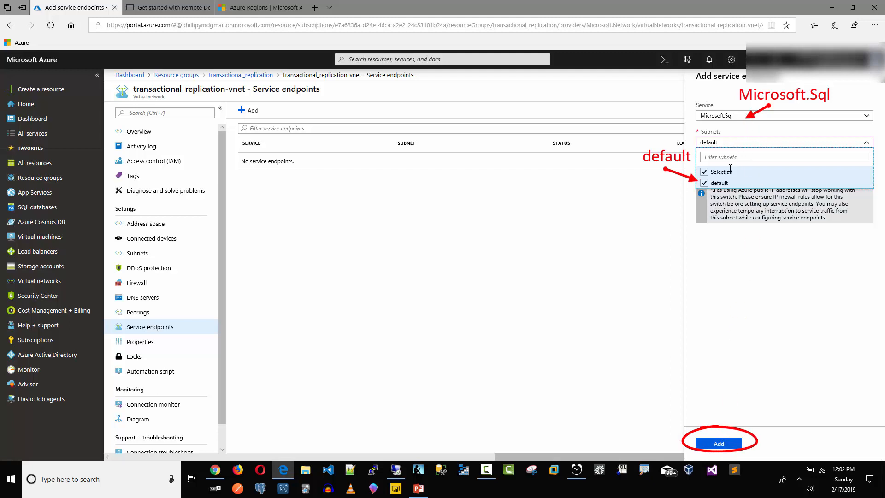
pyautogui.click(721, 445)
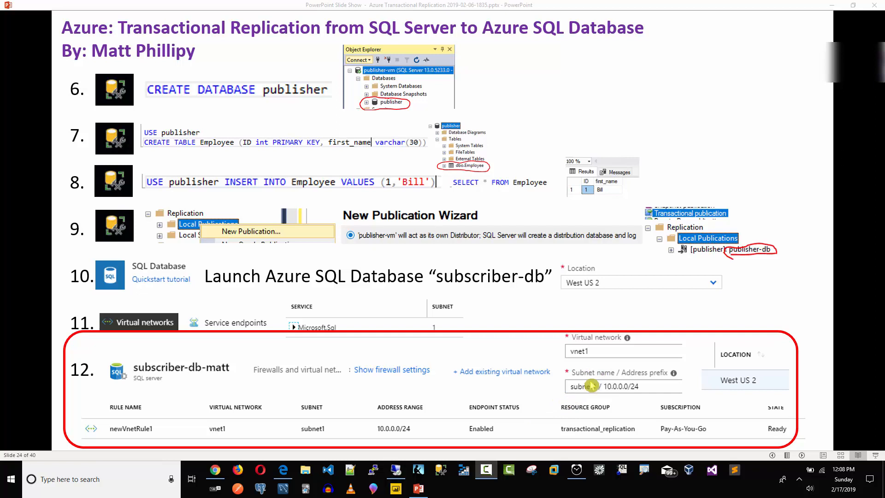
pyautogui.click(854, 5)
pyautogui.moveTo(240, 30); pyautogui.dragTo(884, 46)
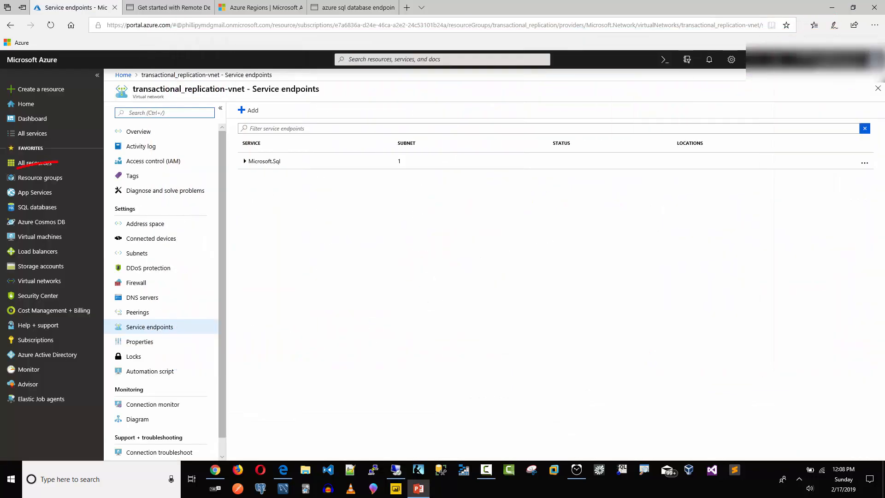
# Open the subscriber-db-matt SQL server from the transactional_replication resource group.
pyautogui.click(42, 179)
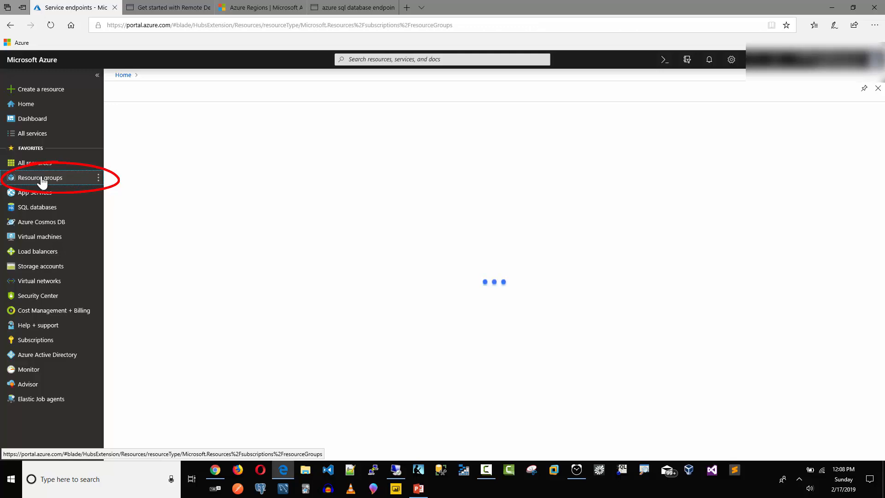
pyautogui.moveTo(170, 202)
pyautogui.mouseDown()
pyautogui.moveTo(133, 216)
pyautogui.moveTo(171, 204)
pyautogui.mouseUp()
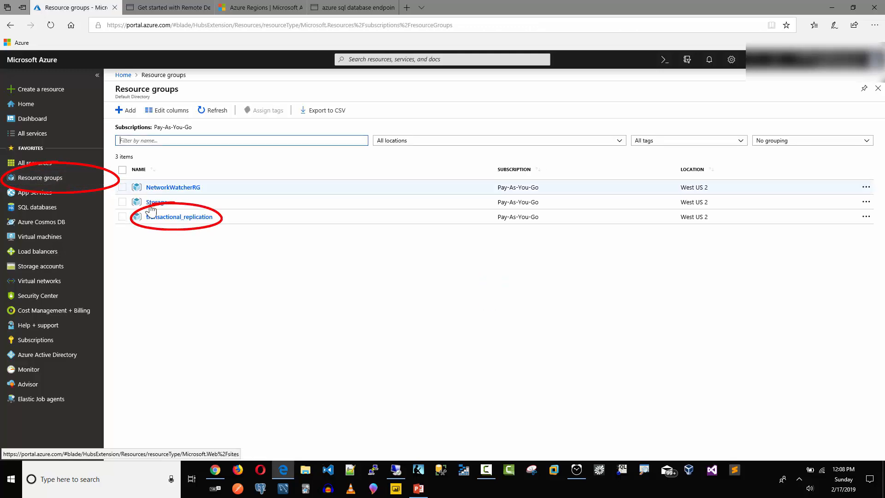
pyautogui.click(172, 218)
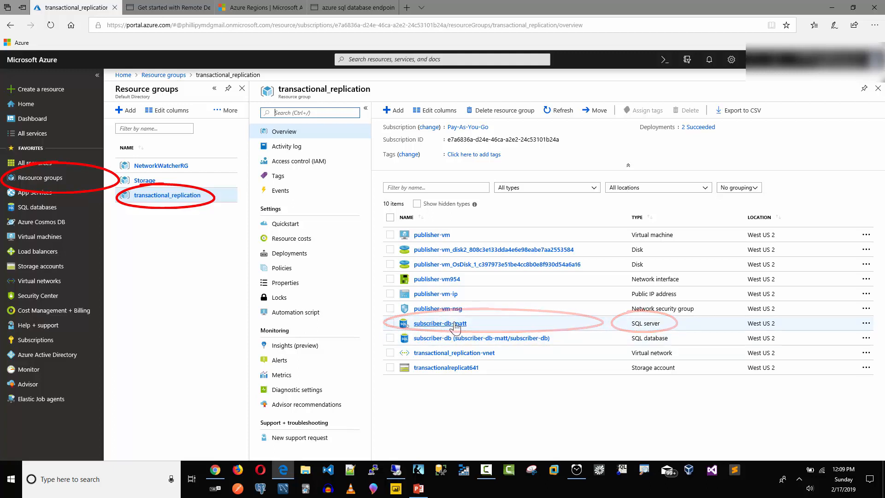
pyautogui.click(436, 324)
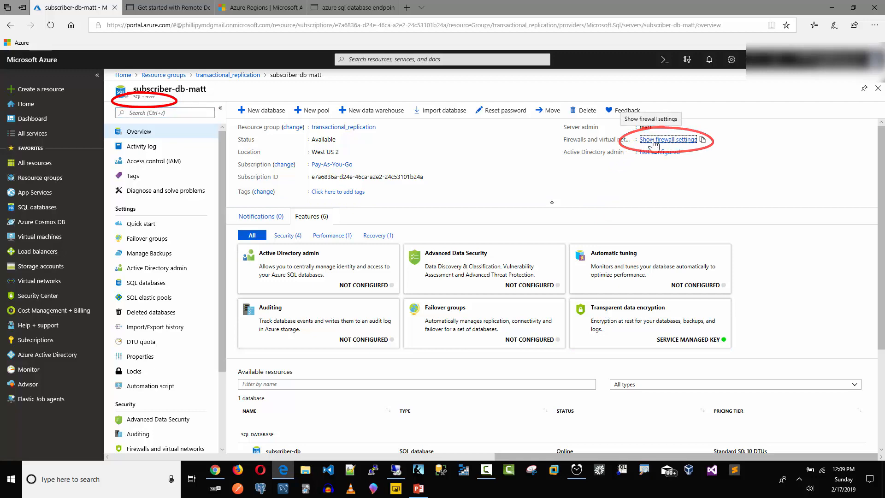
pyautogui.click(654, 143)
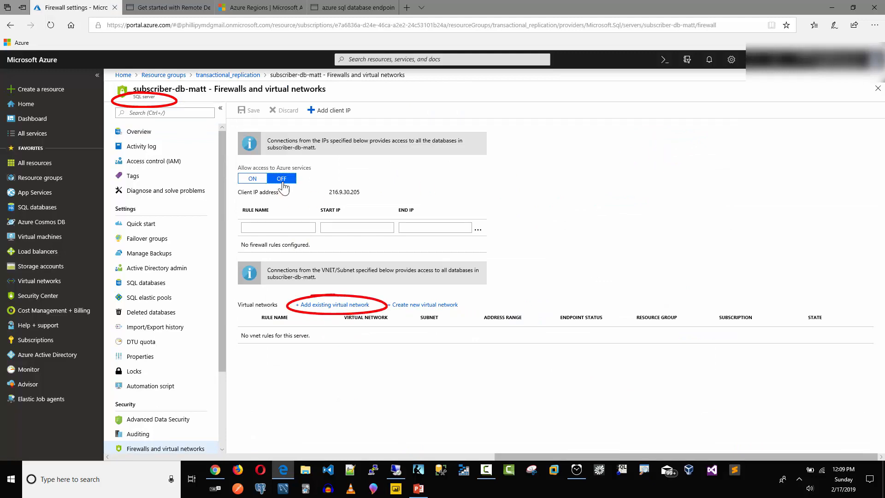
# Add vnet rule newVnetRule1 for transactional_replication-vnet's default subnet under the Pay-As-You-Go subscription.
pyautogui.click(317, 306)
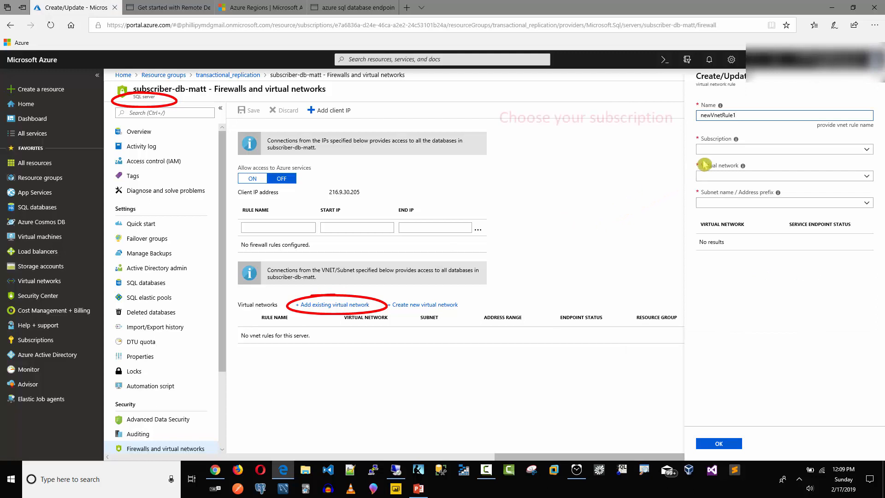
pyautogui.click(731, 150)
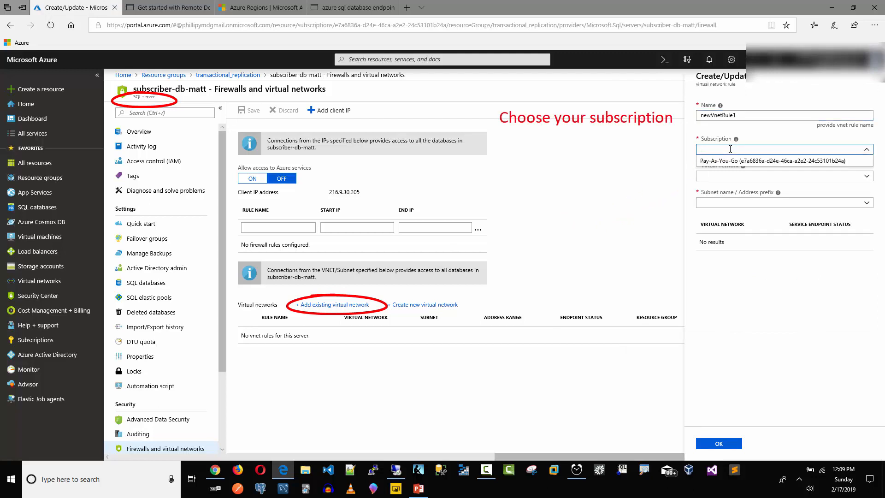
pyautogui.click(722, 168)
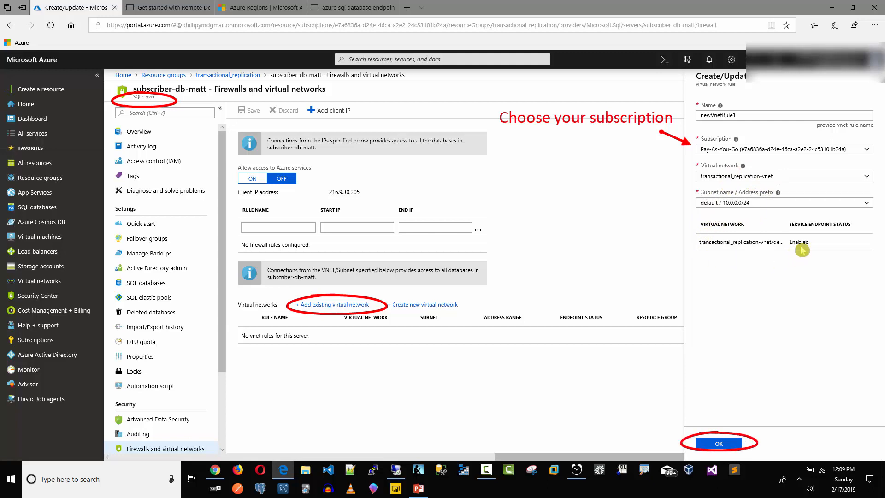
pyautogui.click(719, 444)
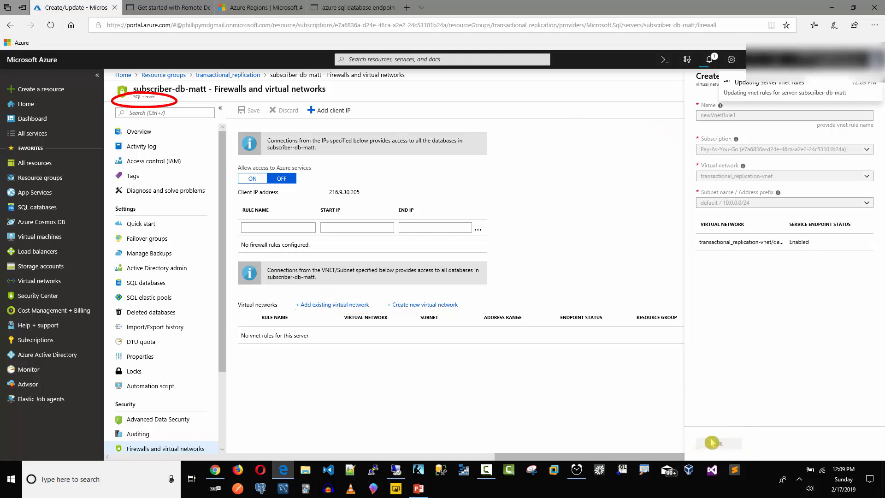
# Launch Alarms & Clock and restart the stopwatch from zero.
pyautogui.click(80, 483)
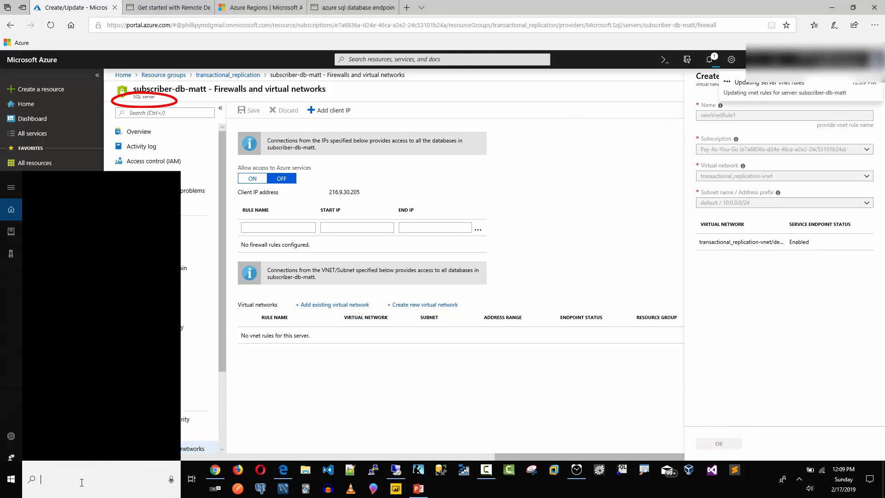
pyautogui.write('clock')
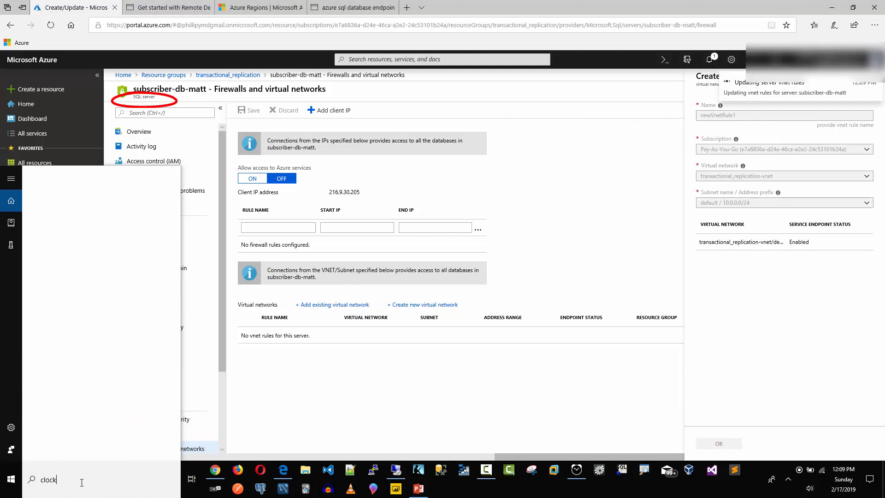
pyautogui.press('Return')
pyautogui.click(456, 282)
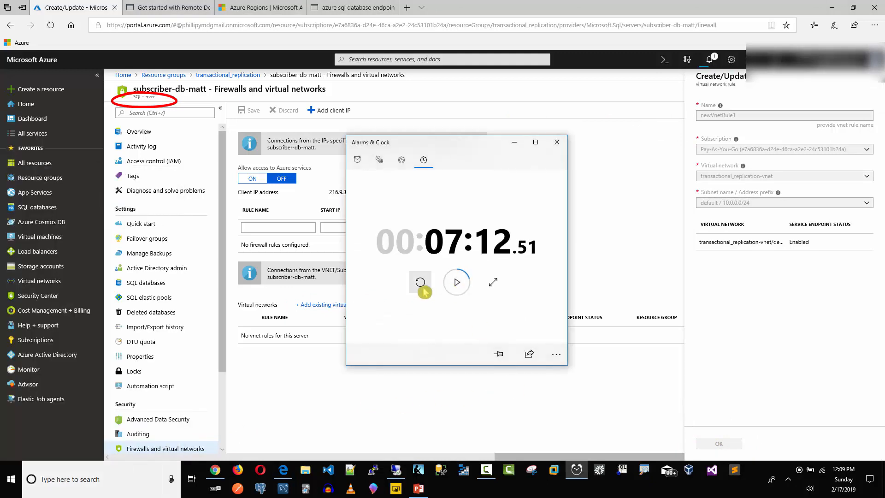
pyautogui.click(419, 282)
pyautogui.click(455, 283)
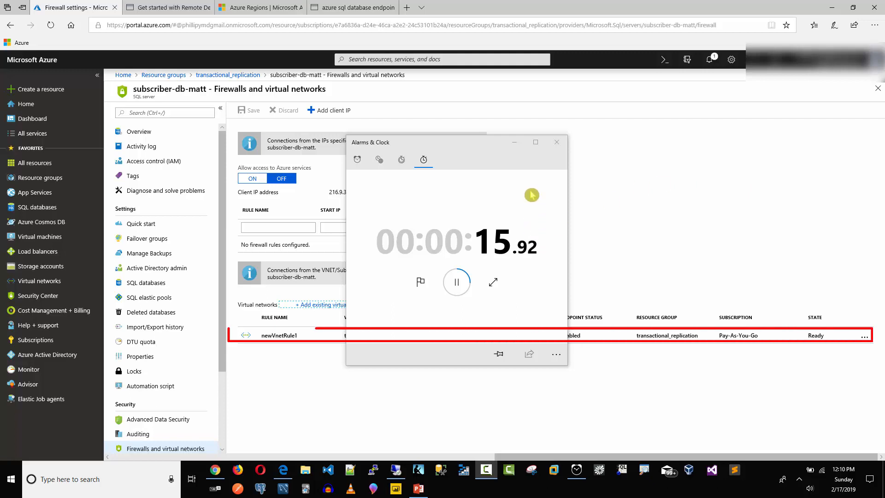
# Close the stopwatch window and move the full-screen slide show aside to reveal the portal.
pyautogui.click(556, 143)
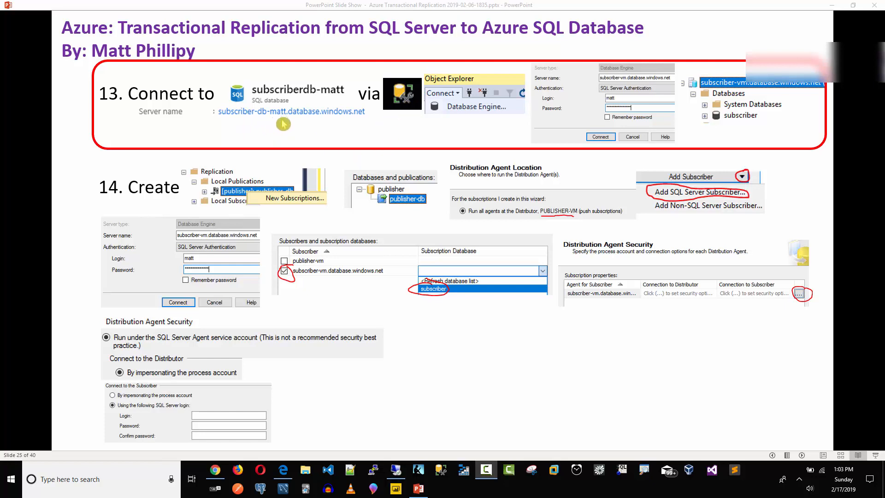
pyautogui.click(854, 5)
pyautogui.moveTo(586, 95); pyautogui.dragTo(884, 41)
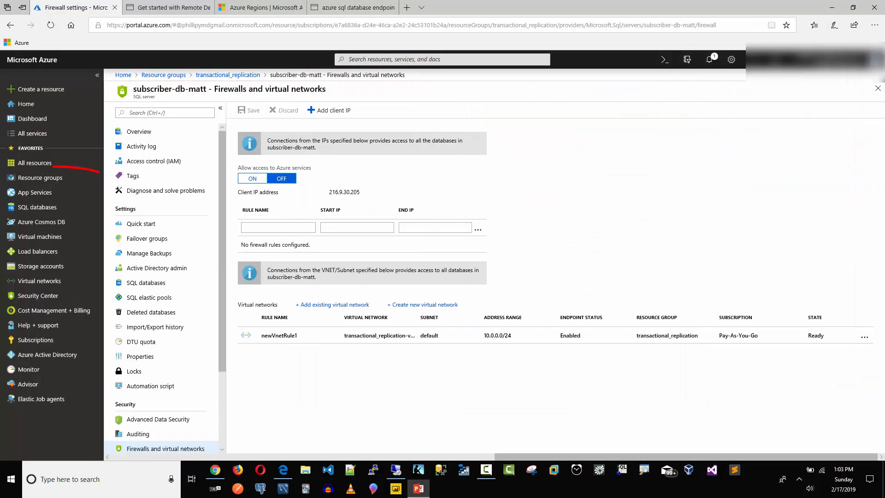
# Copy the server name subscriber-db-matt.database.windows.net from the subscriber-db database overview.
pyautogui.click(40, 178)
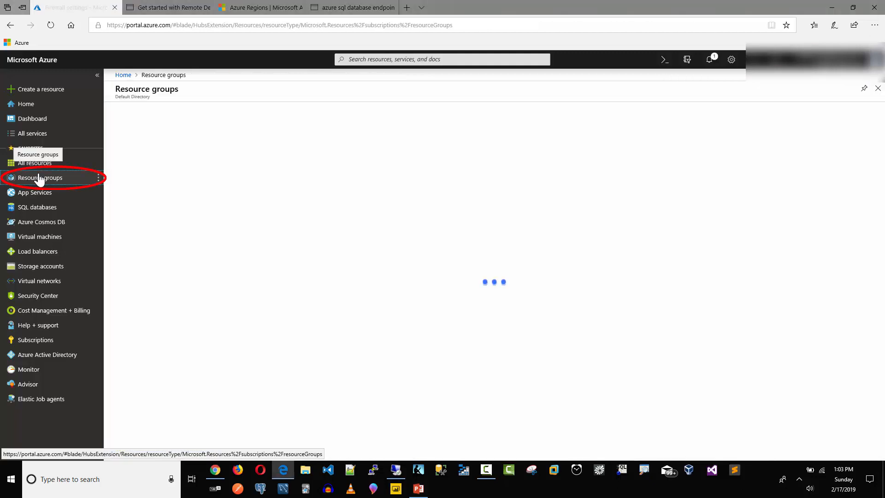
pyautogui.click(155, 216)
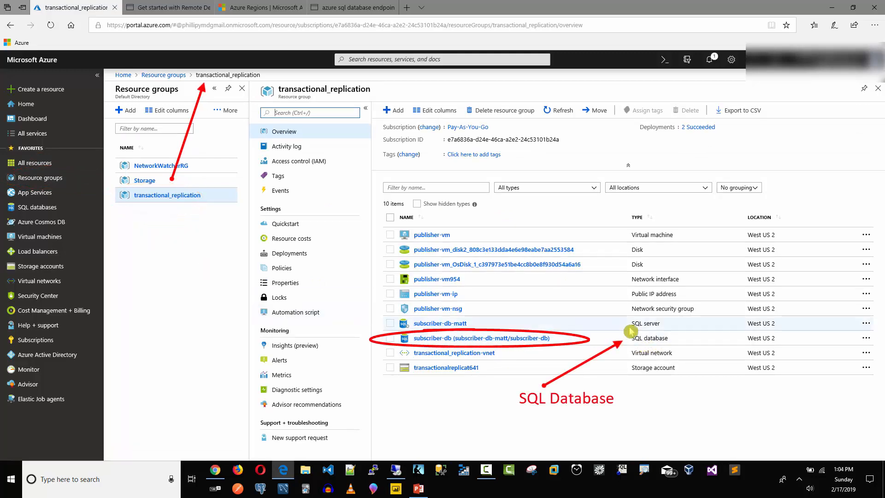
pyautogui.click(518, 339)
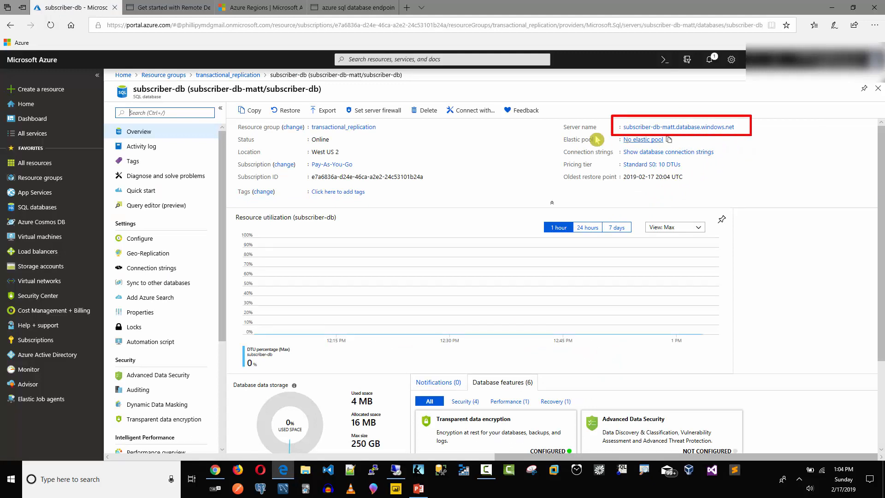
pyautogui.click(741, 128)
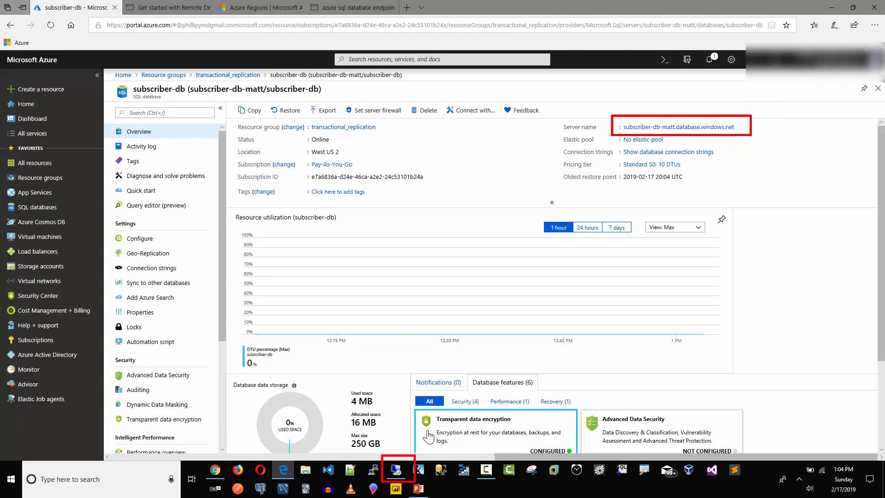
# In SSMS, start a new Database Engine connection with server name subscriber-db-matt.database.windows.net.
pyautogui.click(399, 475)
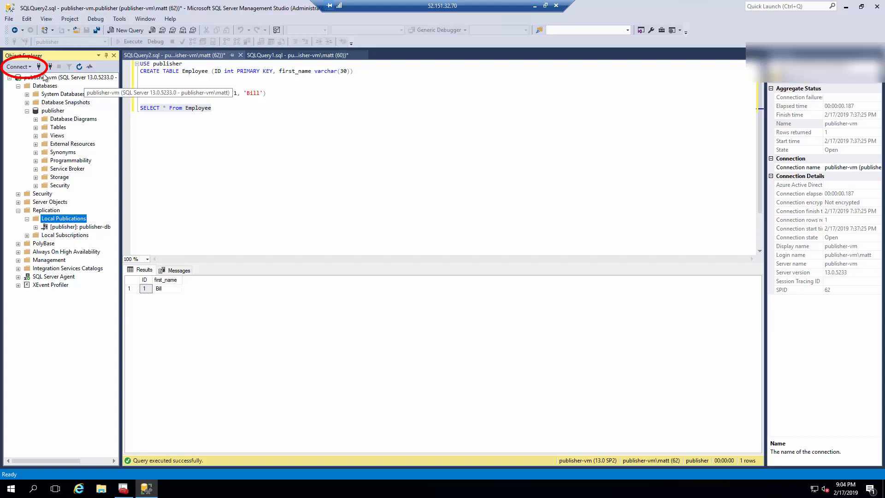
pyautogui.click(27, 67)
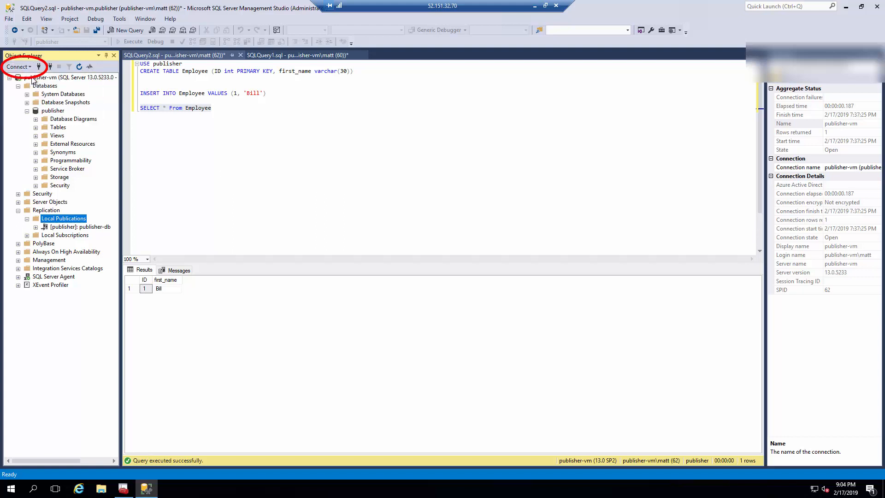
pyautogui.click(32, 79)
pyautogui.click(442, 187)
pyautogui.doubleClick(414, 188)
pyautogui.rightClick(419, 187)
pyautogui.click(434, 228)
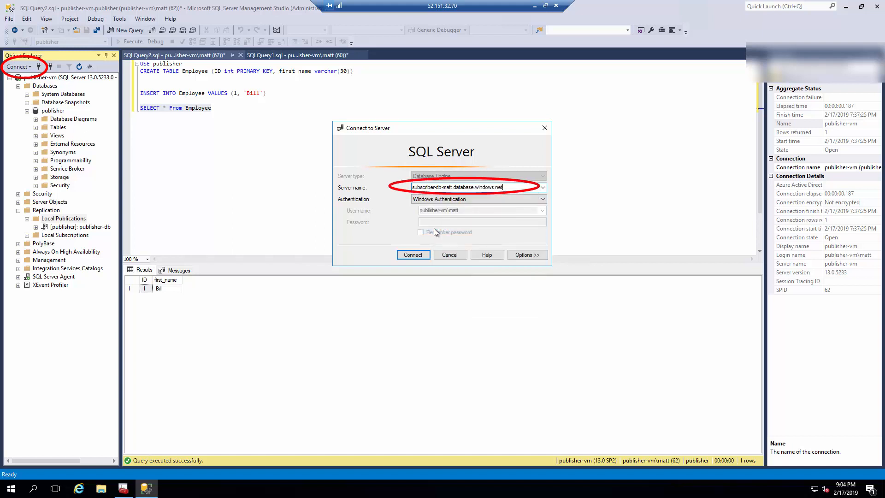
# Switch to SQL Server Authentication, enter the account password, and connect.
pyautogui.click(461, 200)
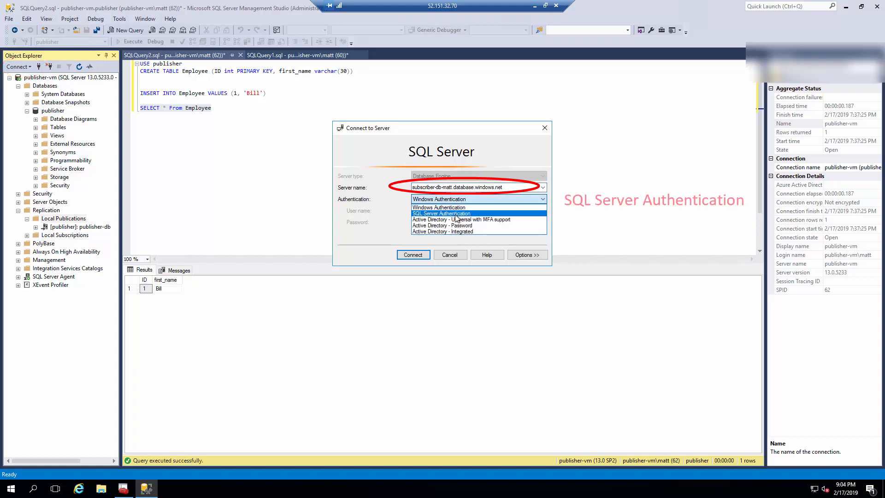
pyautogui.click(457, 214)
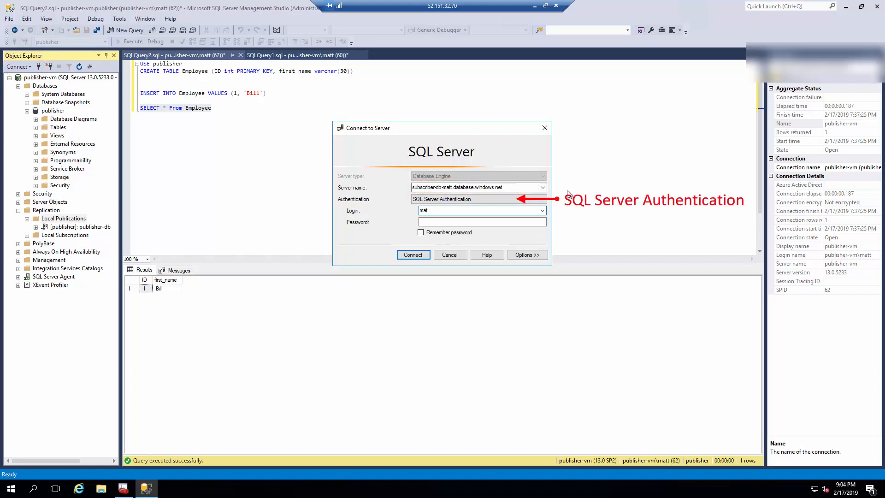
pyautogui.press('Tab')
pyautogui.write('***')
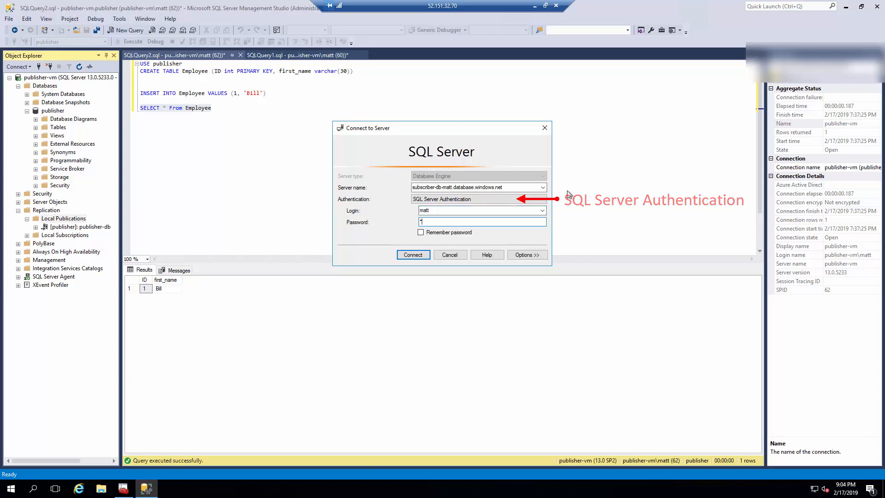
pyautogui.write('*')
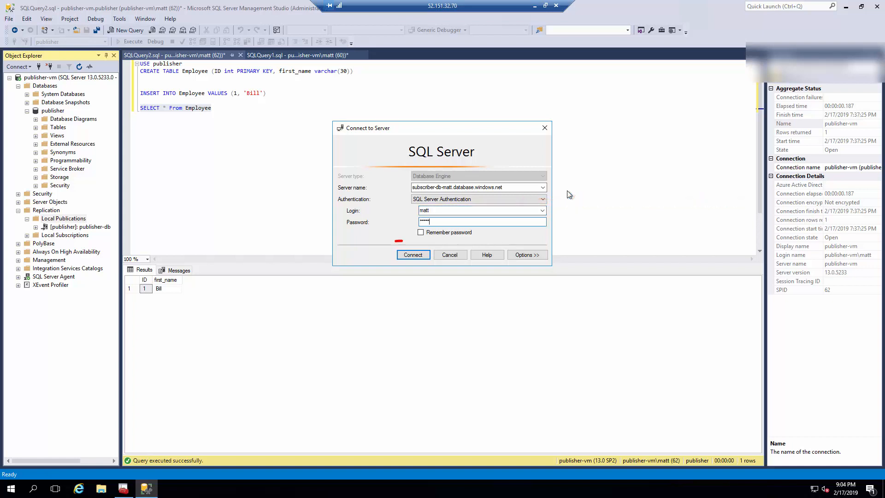
pyautogui.write('*******')
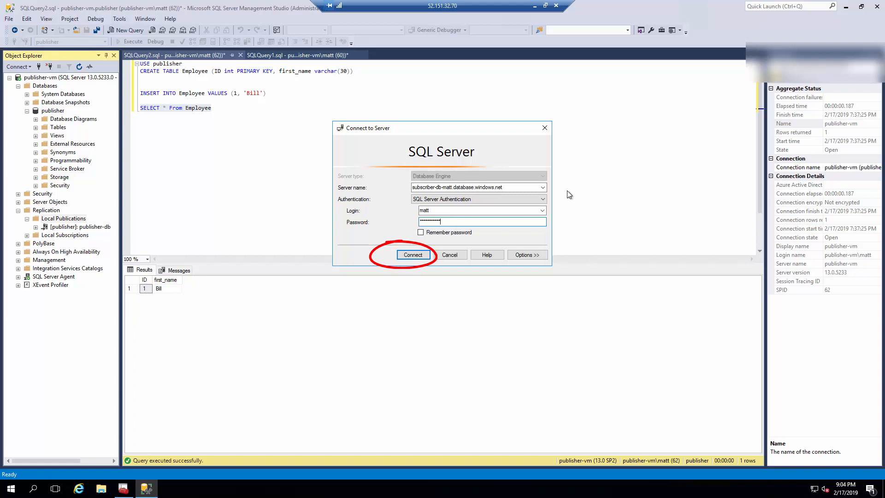
pyautogui.click(411, 256)
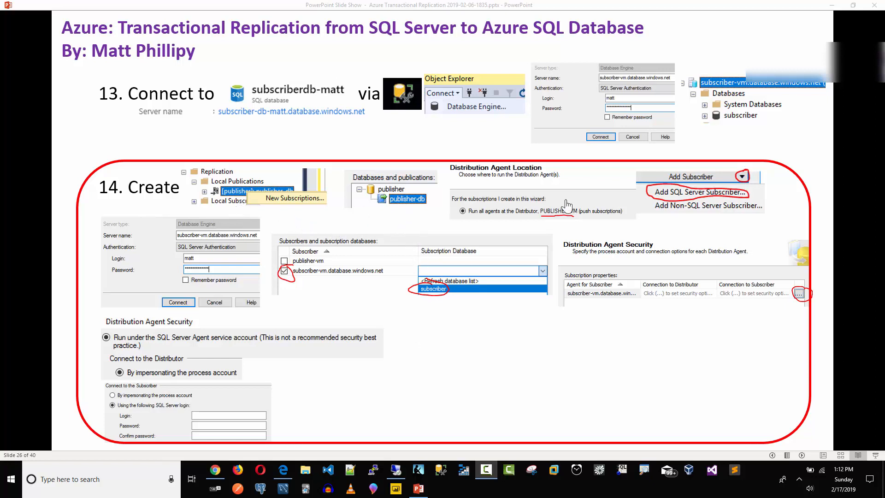
# Restore the slide show, move it mostly off-screen, and return to the remote desktop session.
pyautogui.click(855, 7)
pyautogui.moveTo(626, 85)
pyautogui.mouseDown()
pyautogui.moveTo(667, 98)
pyautogui.moveTo(884, 116)
pyautogui.mouseUp()
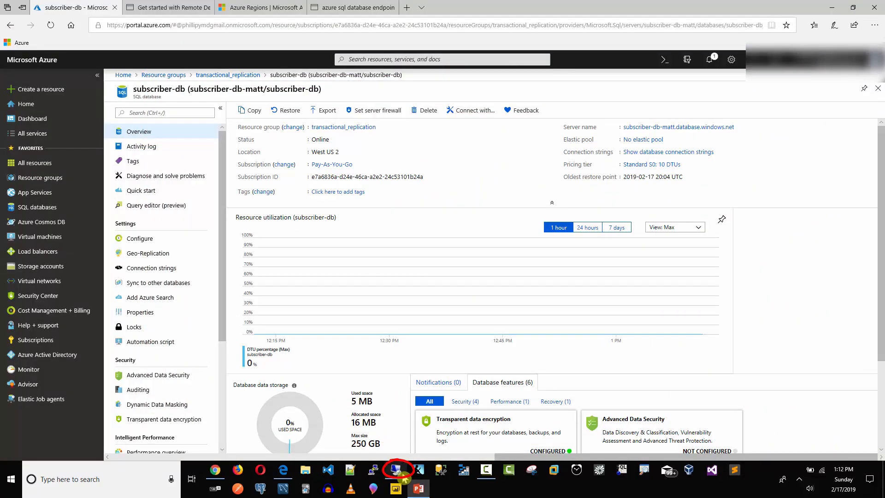
pyautogui.click(397, 469)
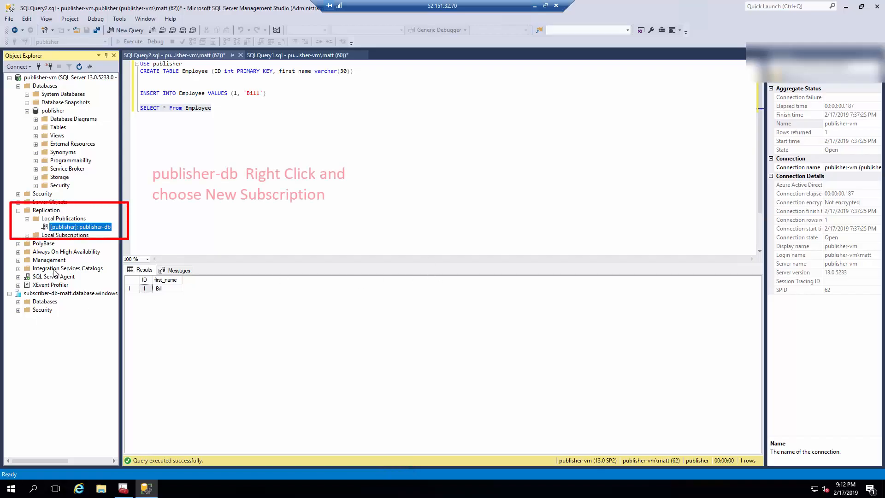
# Start a New Subscription wizard for the publisher-db publication, keeping push subscriptions.
pyautogui.rightClick(61, 228)
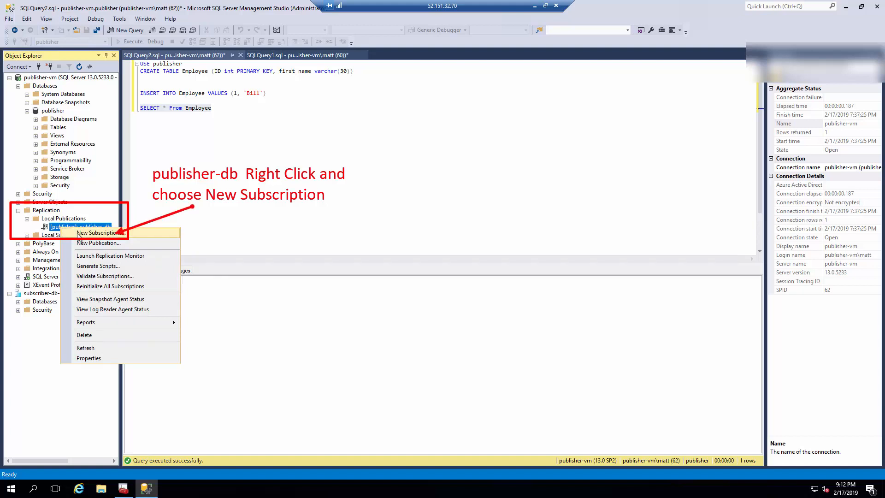
pyautogui.click(78, 235)
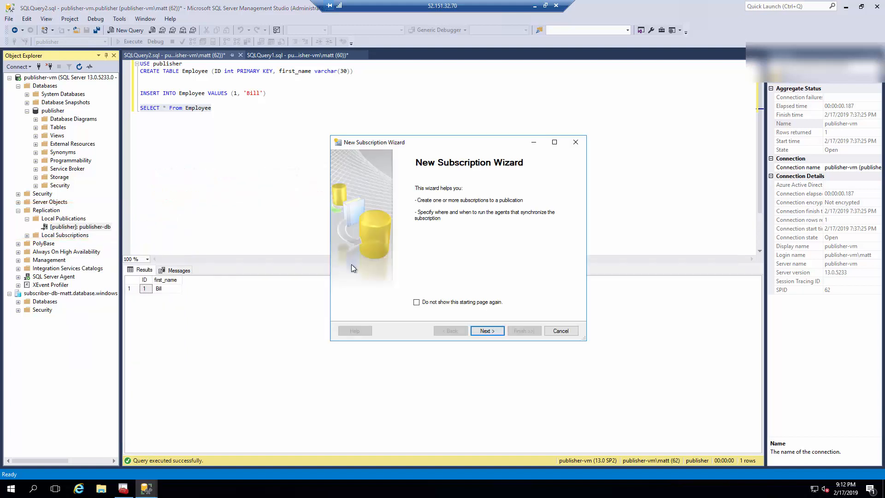
pyautogui.click(486, 331)
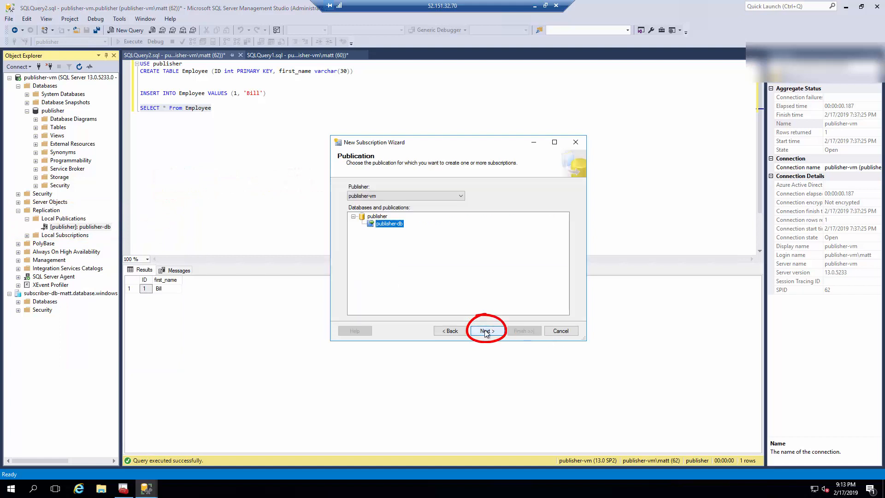
pyautogui.click(485, 331)
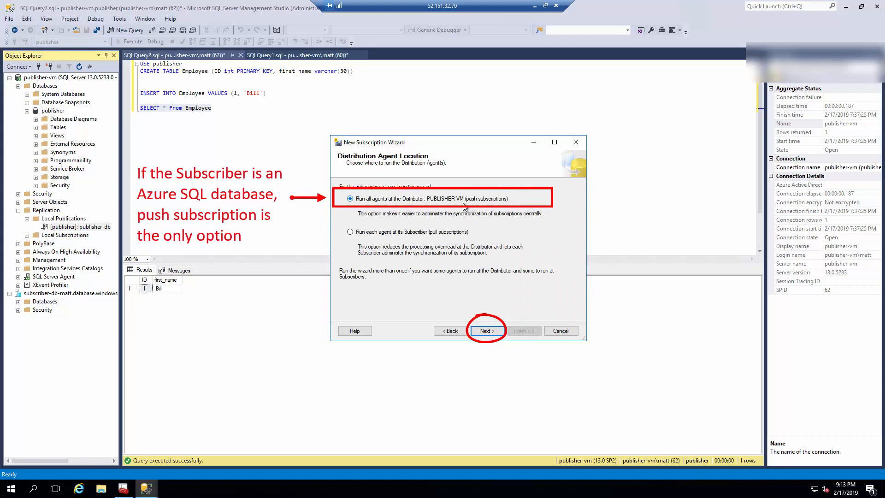
pyautogui.click(488, 331)
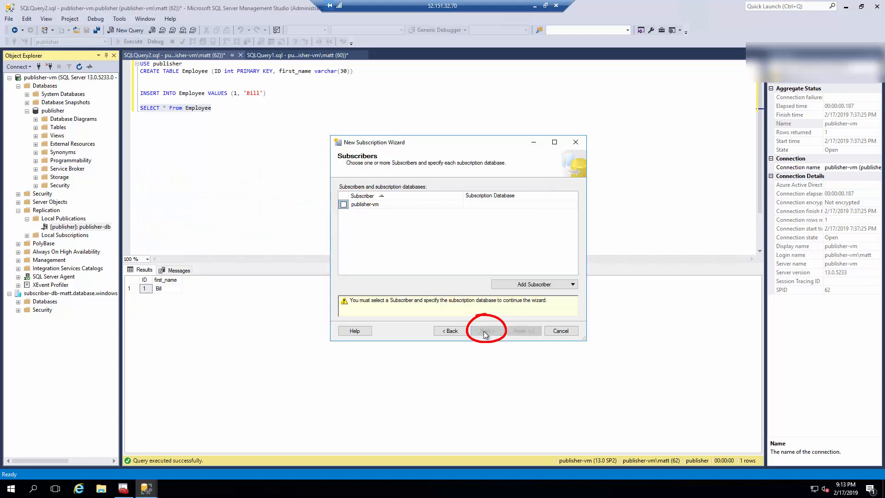
# Add the Azure SQL Server subscriber, connecting with the account password.
pyautogui.click(546, 285)
pyautogui.click(544, 297)
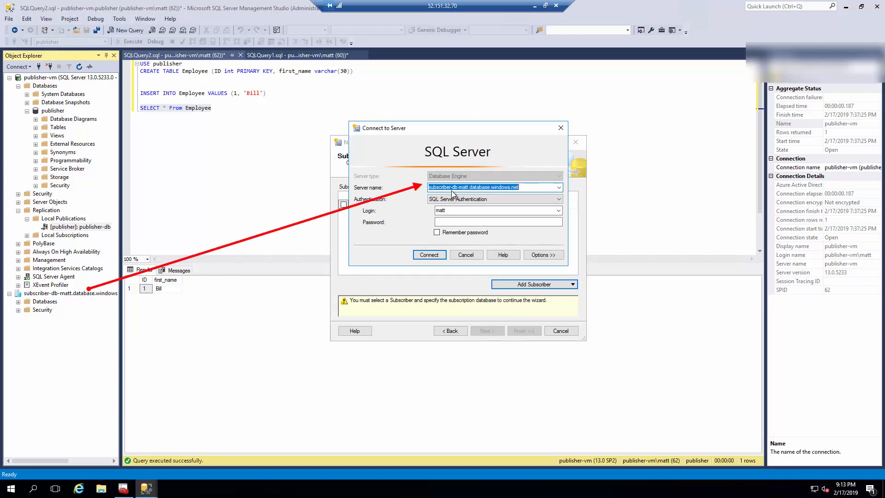
pyautogui.click(446, 222)
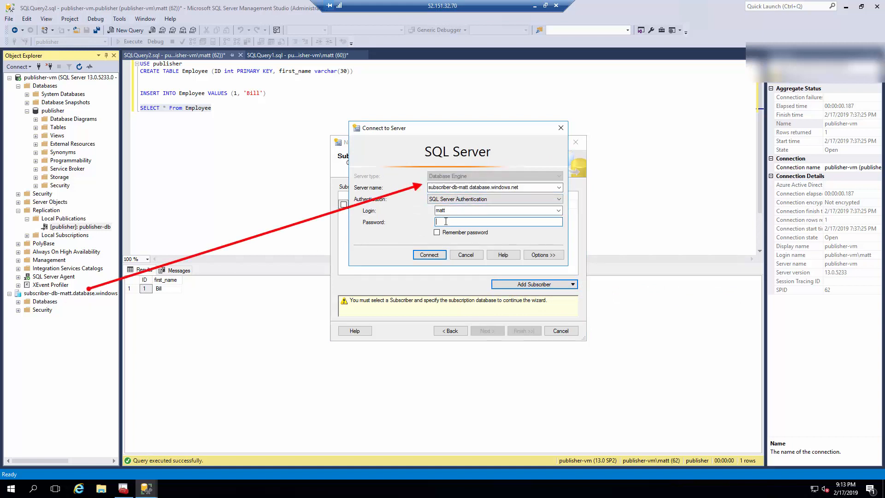
pyautogui.write('*************')
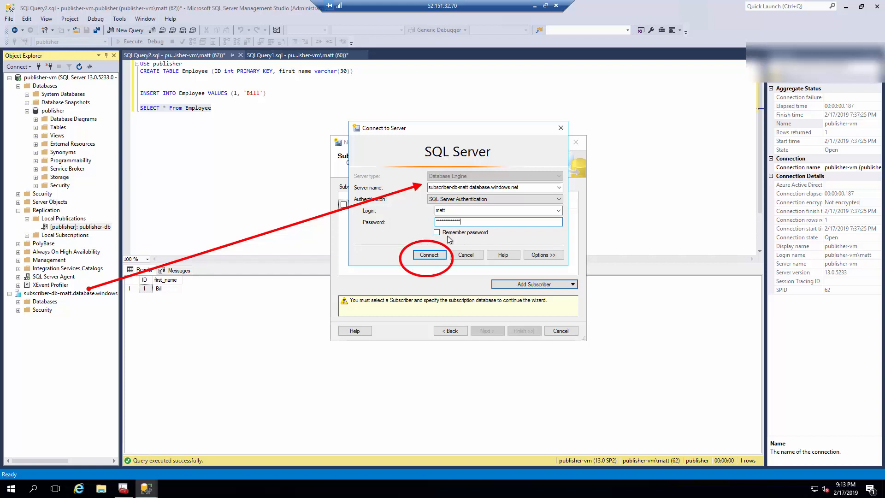
pyautogui.click(429, 255)
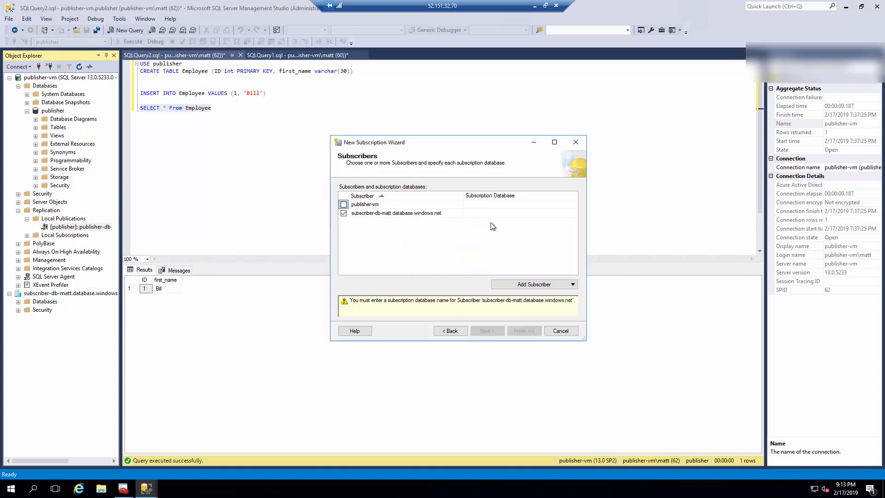
# Choose subscriber-db as the subscription database and continue.
pyautogui.click(488, 216)
pyautogui.click(576, 214)
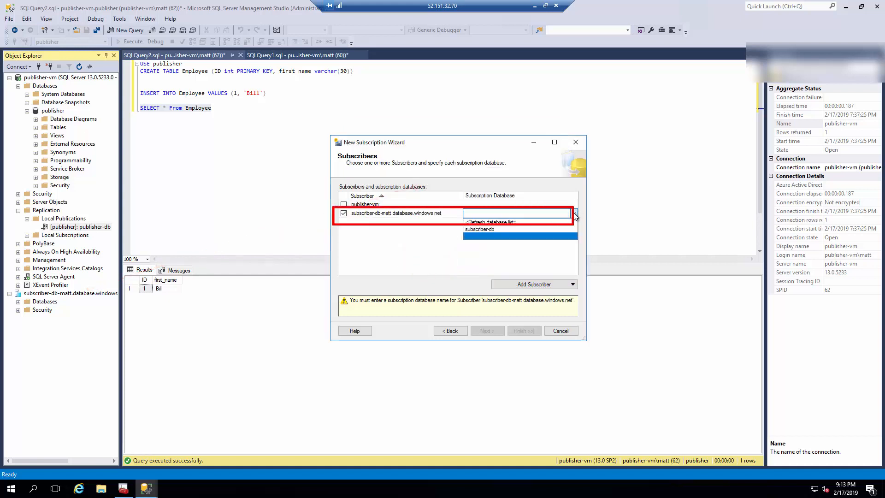
pyautogui.click(491, 229)
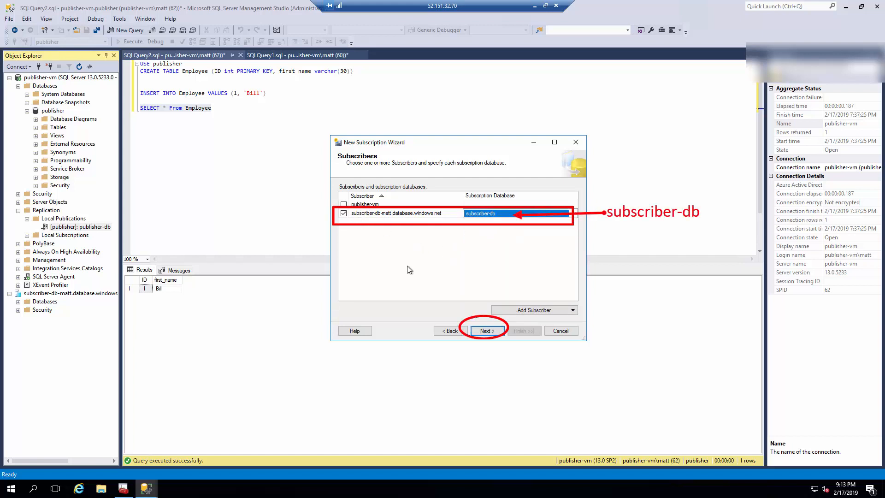
pyautogui.click(488, 331)
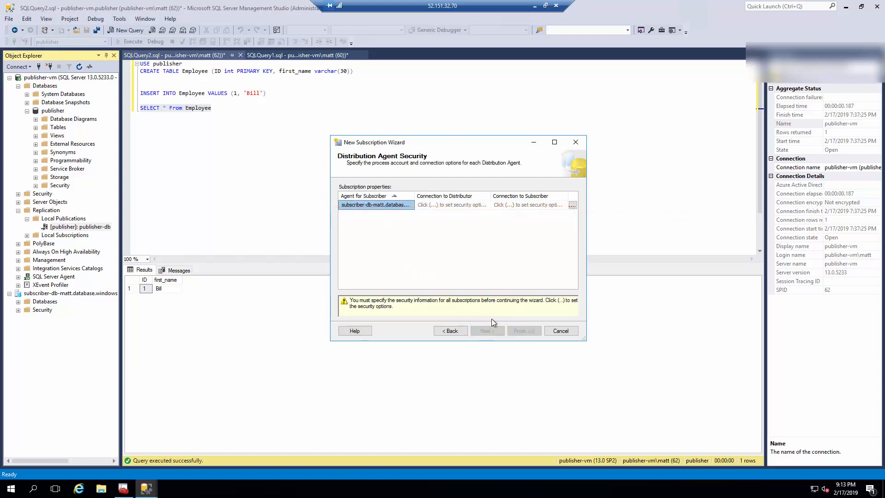
# Run the distribution agent under the SQL Server Agent account, reaching the subscriber via a SQL Server login.
pyautogui.click(572, 206)
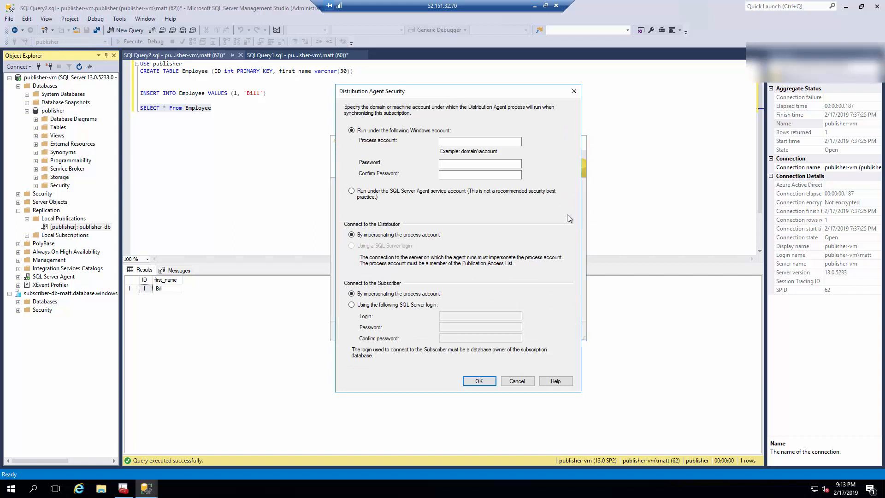
pyautogui.click(359, 196)
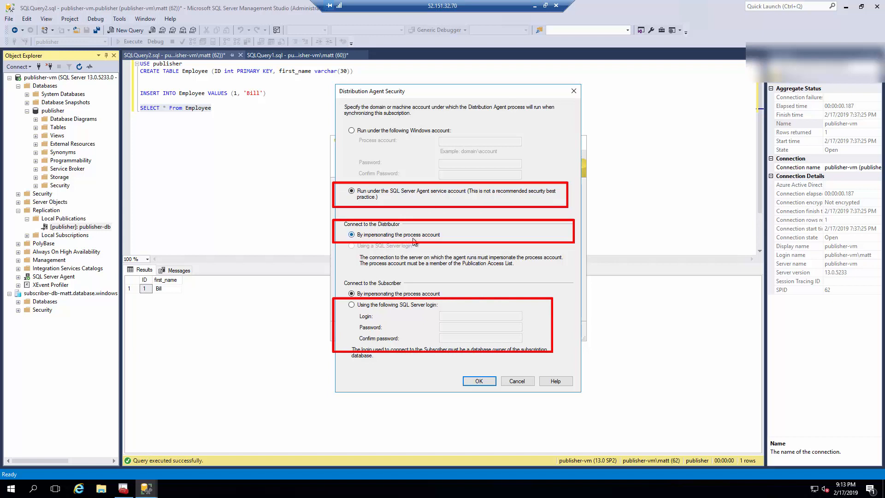
pyautogui.click(352, 305)
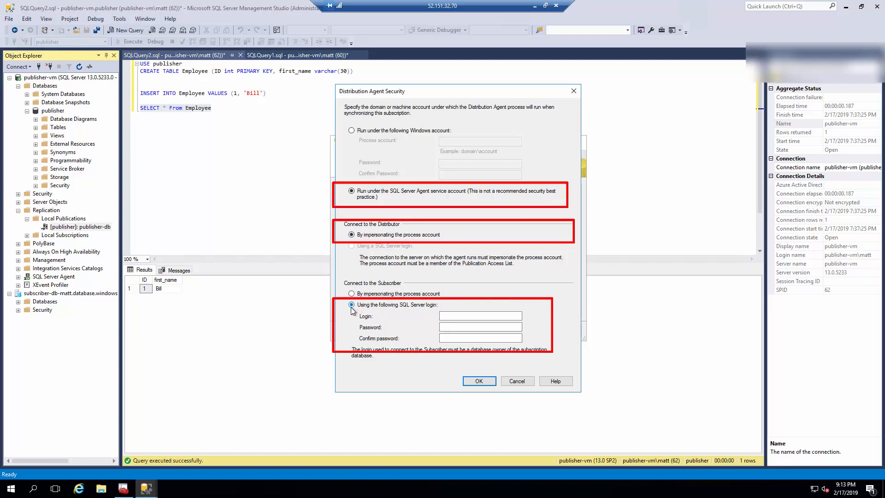
pyautogui.click(460, 316)
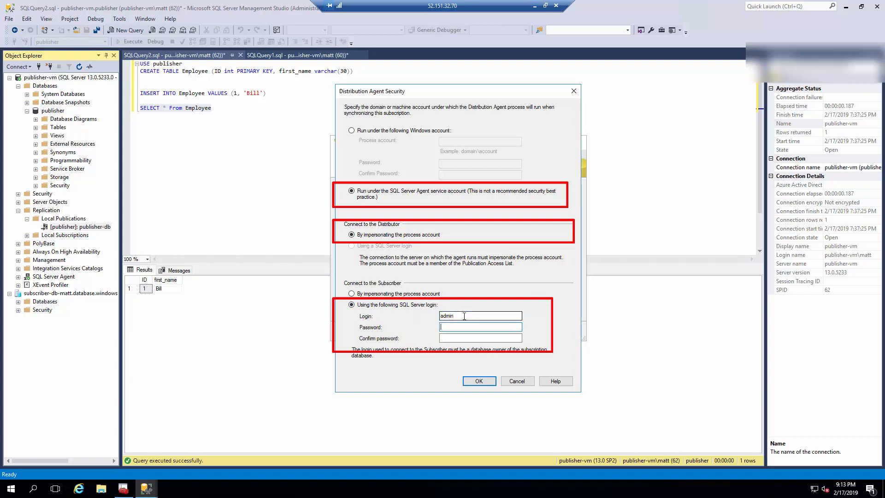
pyautogui.write('matt')
pyautogui.press('Tab')
pyautogui.press('Tab')
pyautogui.write('•••••••')
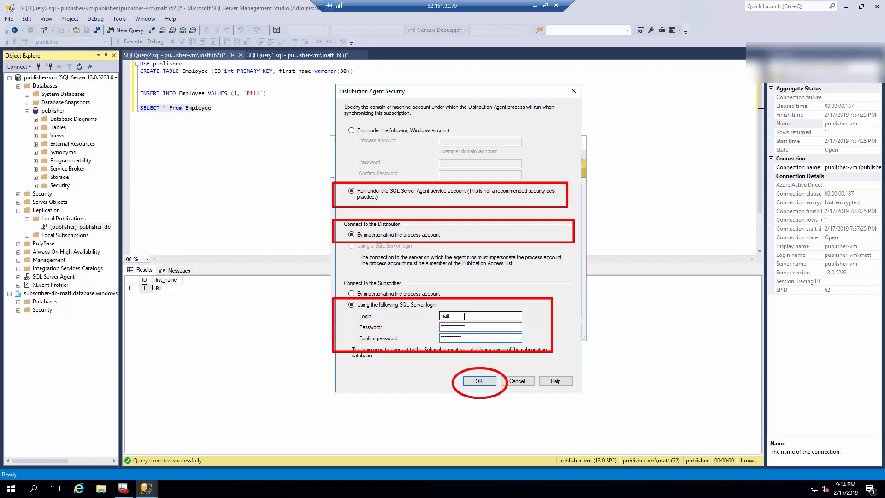
pyautogui.click(479, 381)
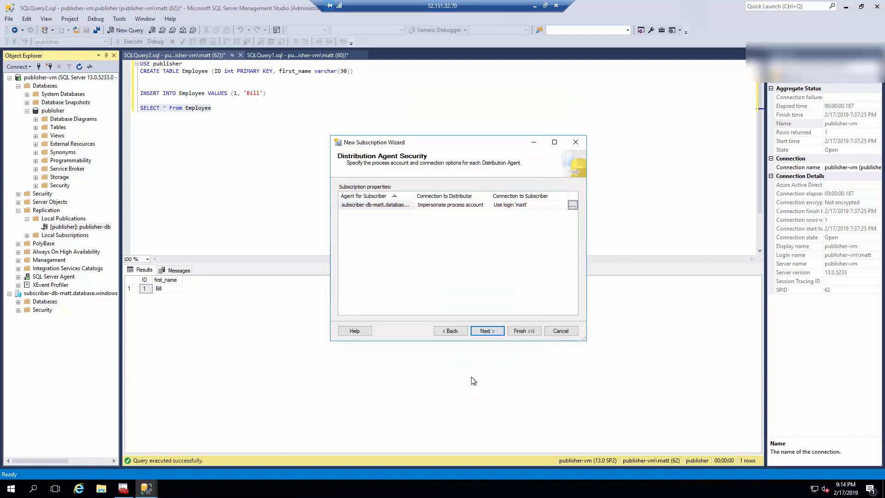
pyautogui.click(493, 332)
# Keep the default schedule and immediate initialization, then finish creating the subscription.
pyautogui.click(494, 333)
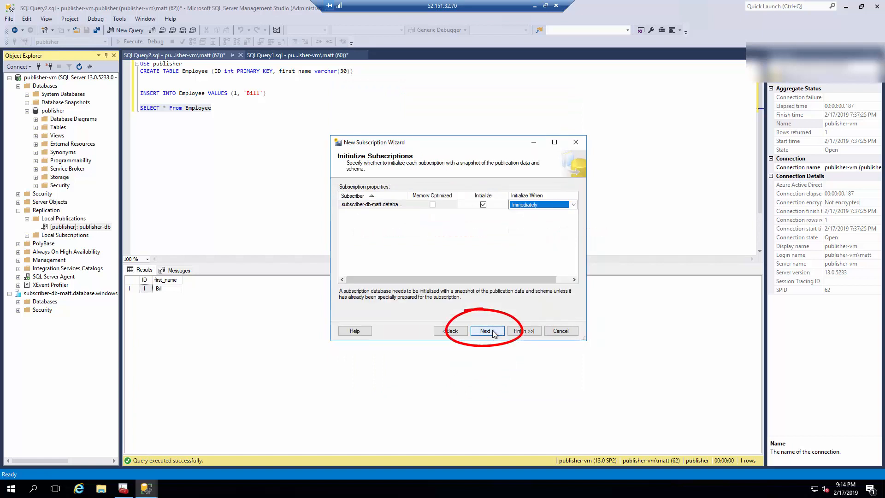
pyautogui.click(495, 332)
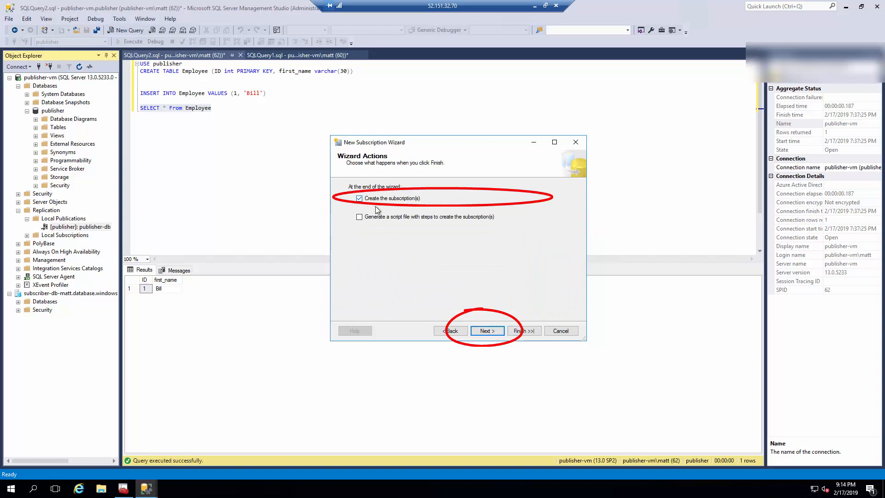
pyautogui.click(494, 332)
pyautogui.click(519, 331)
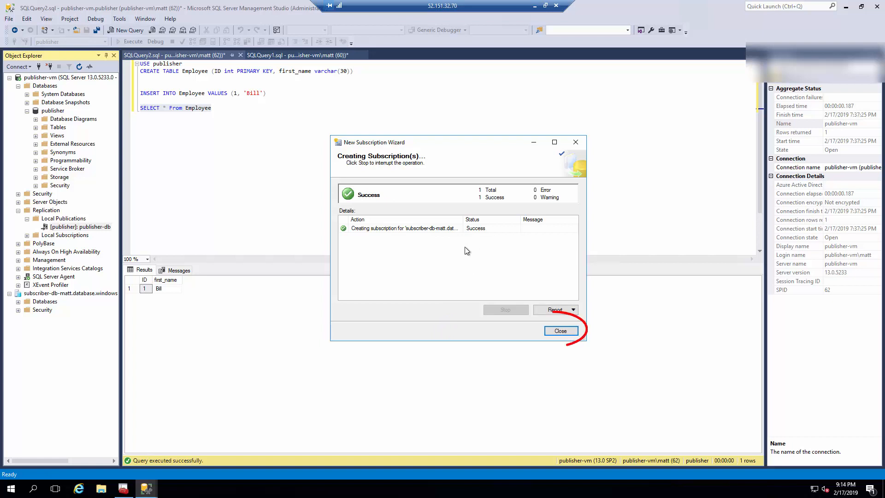
pyautogui.click(560, 331)
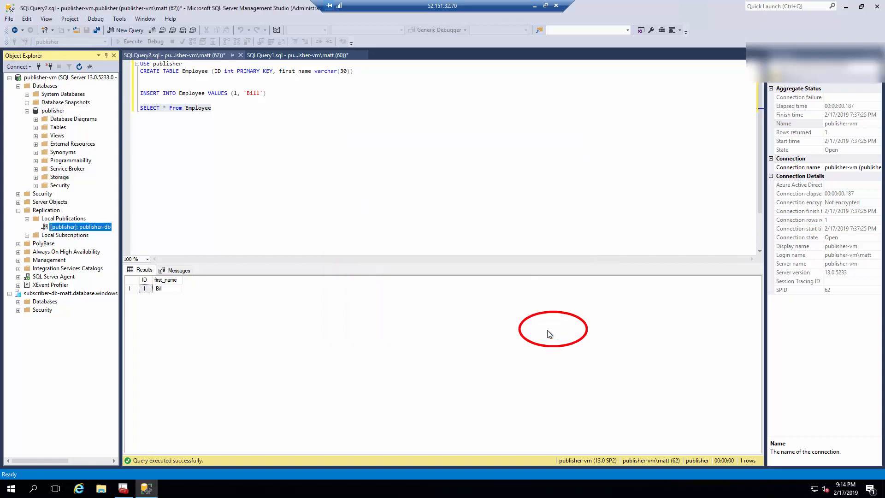
# Refresh Object Explorer and expand publisher-db to find the SUBSCRIBER-DB-MATT subscription.
pyautogui.click(79, 68)
pyautogui.click(35, 227)
pyautogui.click(73, 235)
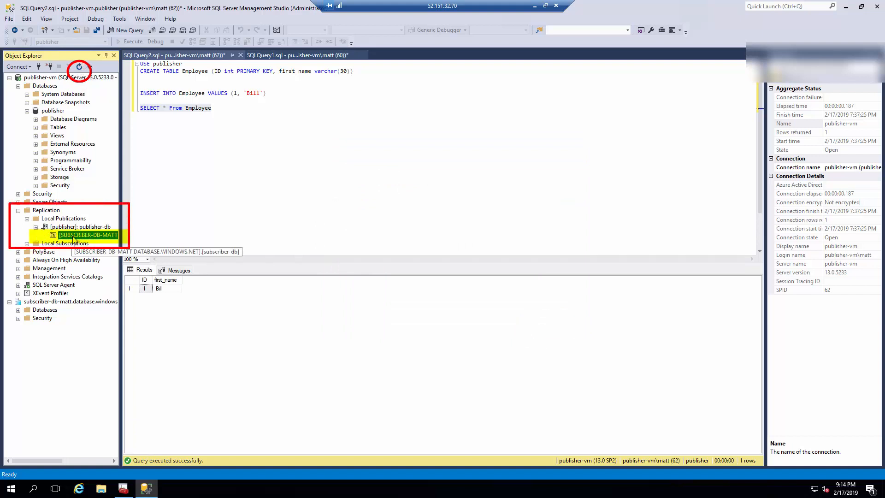
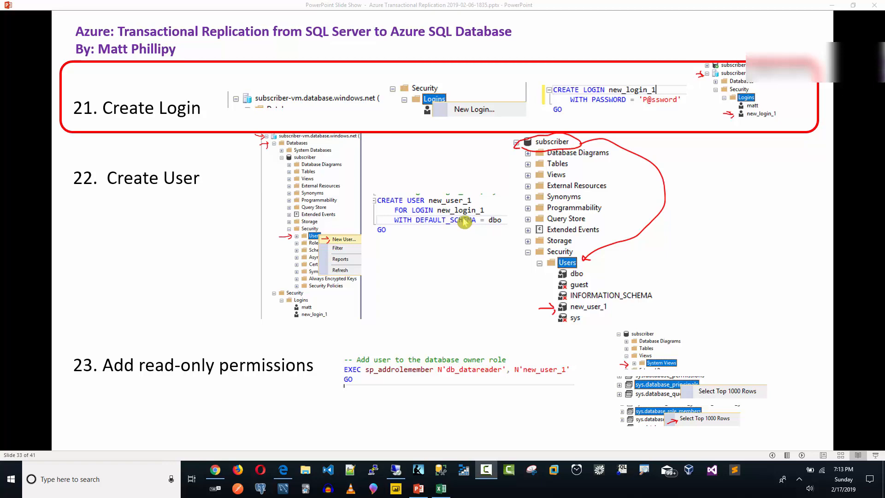
# Show the analytics architecture slide, then return to the remote Management Studio session.
pyautogui.click(464, 222)
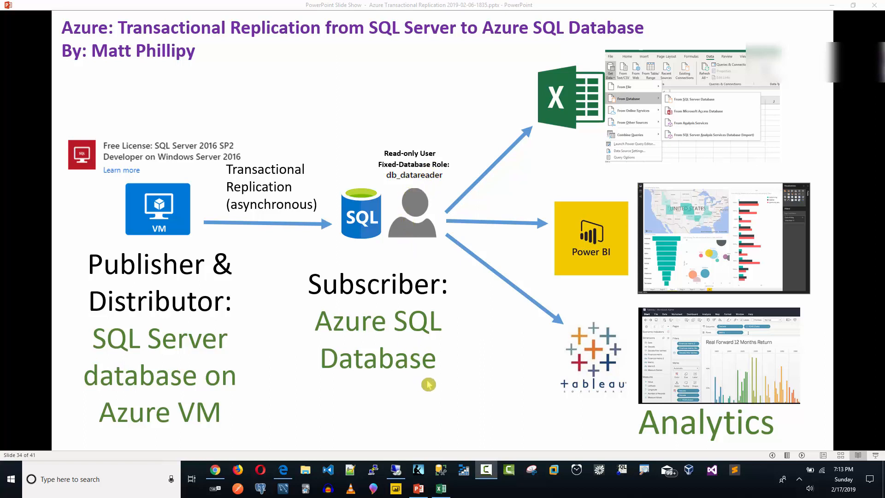
pyautogui.click(398, 471)
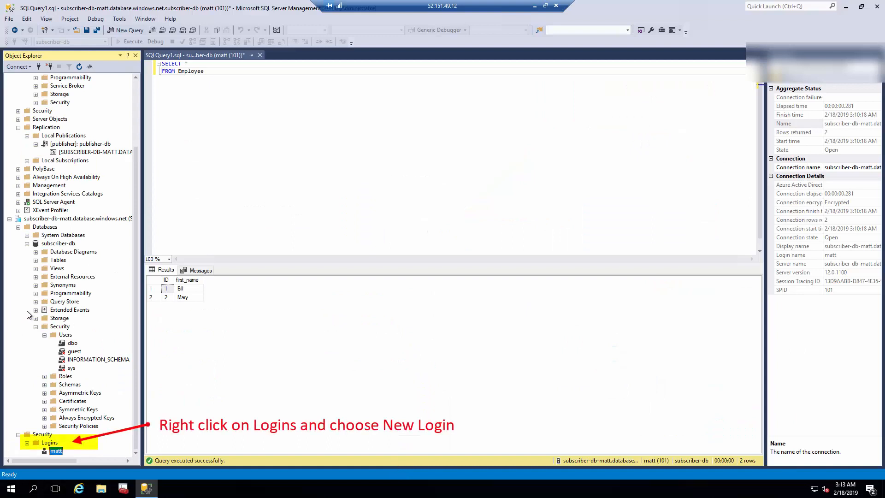
# Open a New Login script from the Azure subscriber server's Logins folder.
pyautogui.click(55, 219)
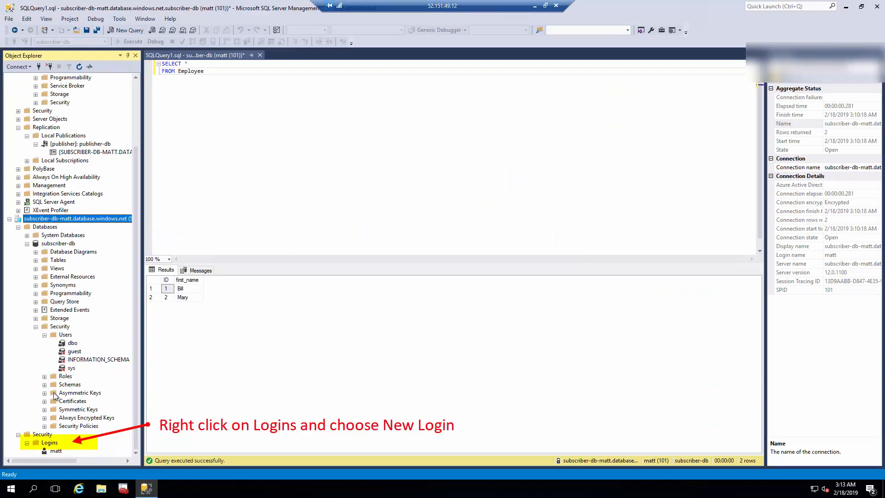
pyautogui.click(49, 444)
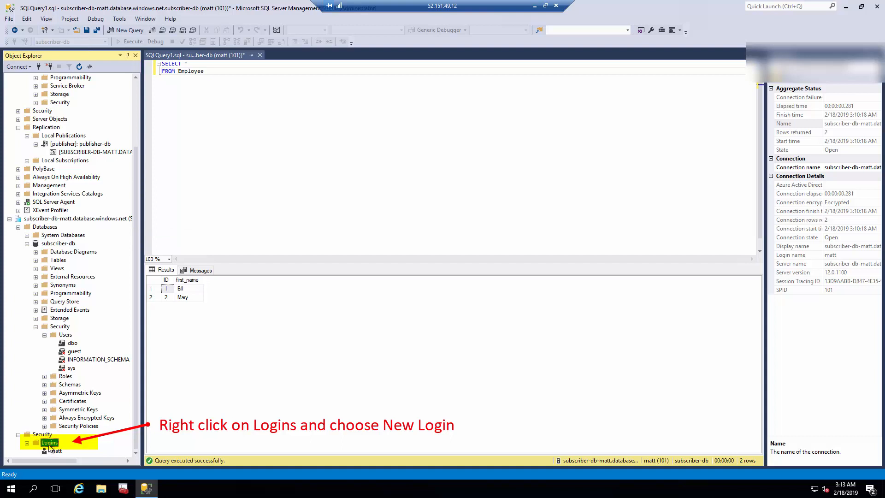
pyautogui.rightClick(49, 447)
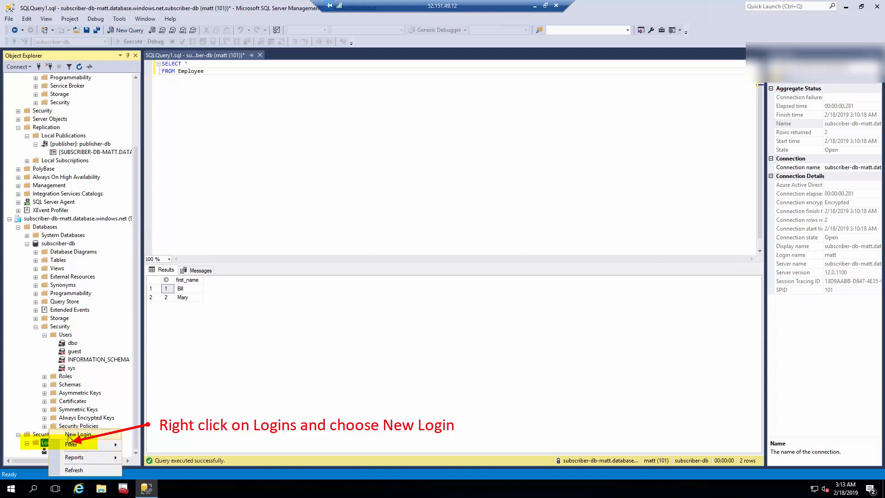
pyautogui.press('Return')
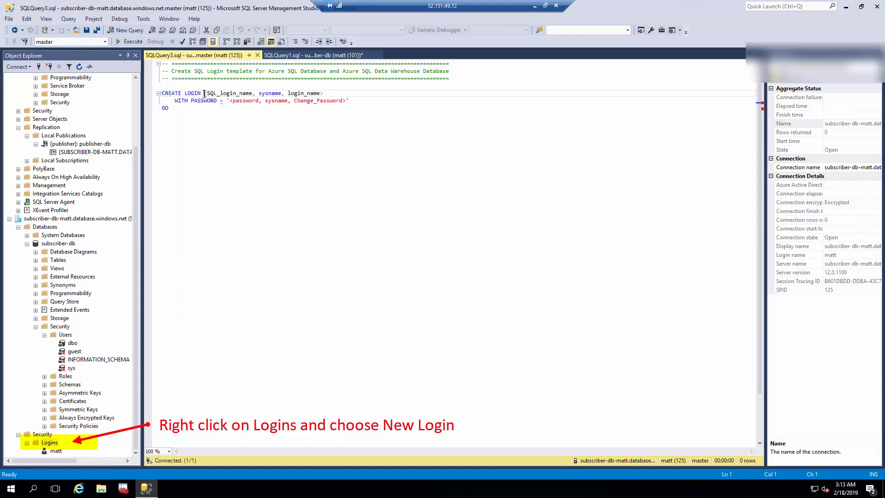
# Fill the template with login name new_login_1 and a password.
pyautogui.moveTo(204, 94); pyautogui.dragTo(162, 87)
pyautogui.keyDown('shift'); pyautogui.click(328, 93); pyautogui.keyUp('shift')
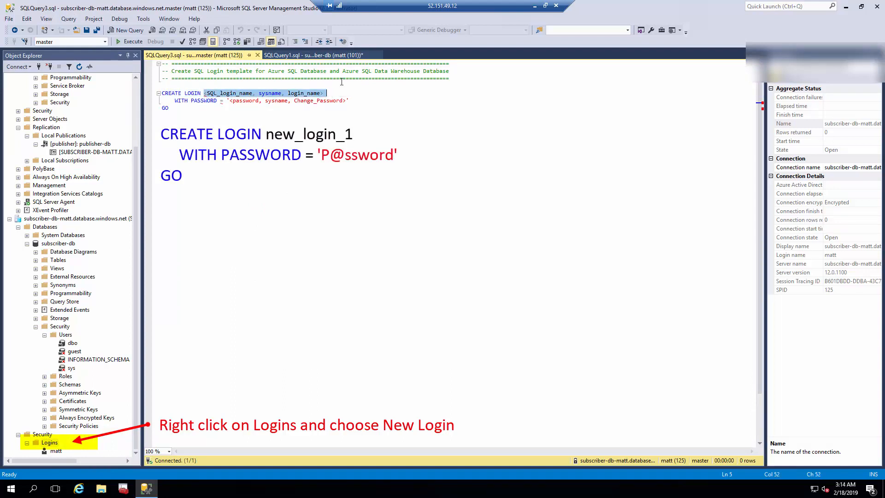
pyautogui.write('new_logi')
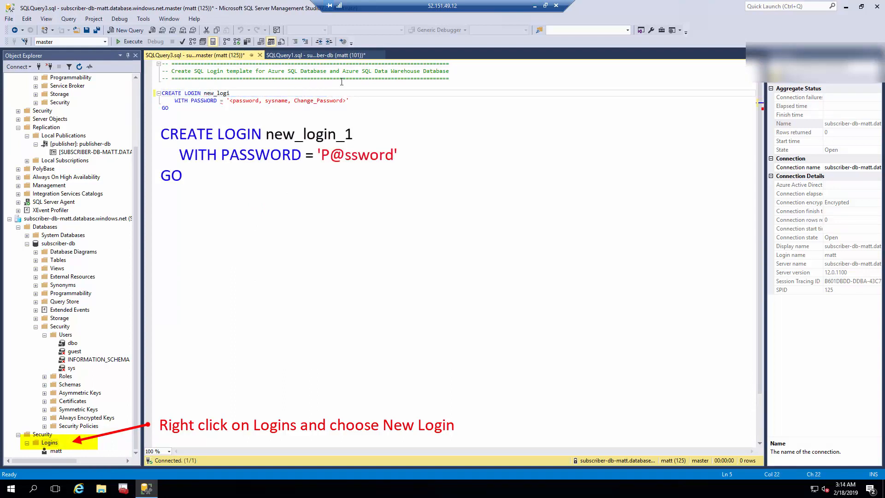
pyautogui.write('n_1')
pyautogui.click(231, 100)
pyautogui.moveTo(231, 100); pyautogui.dragTo(346, 103)
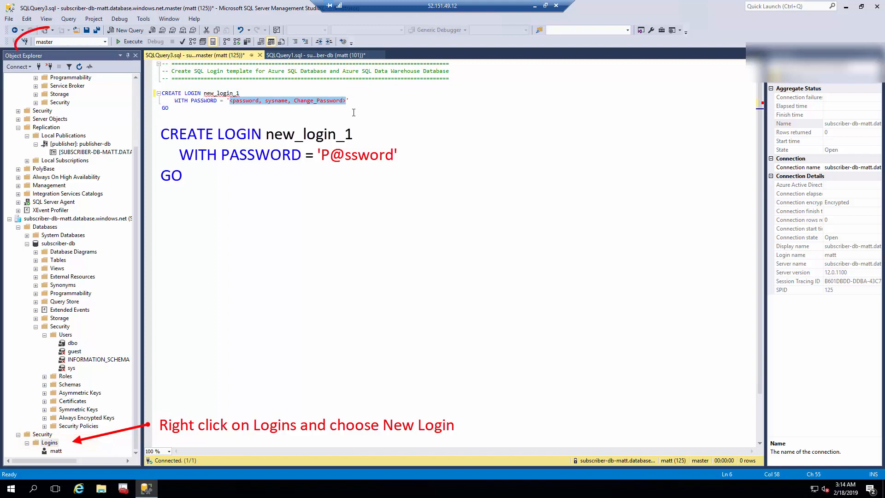
pyautogui.write('P@ssword')
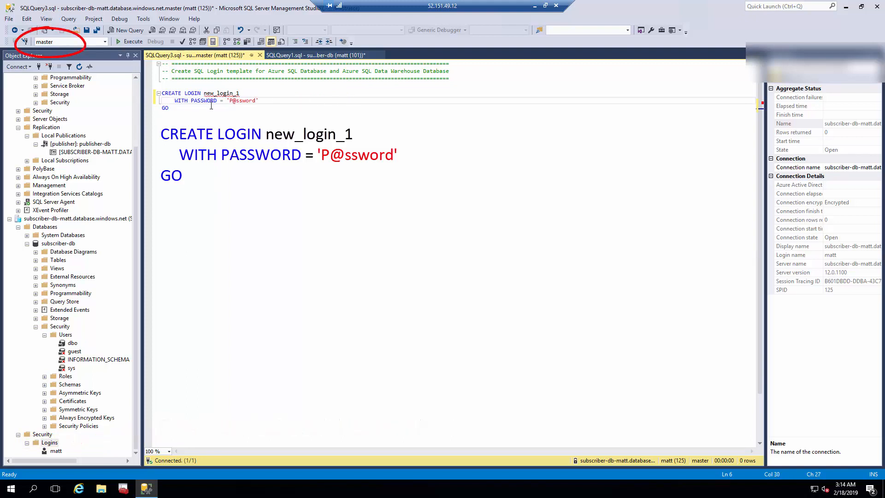
pyautogui.click(181, 108)
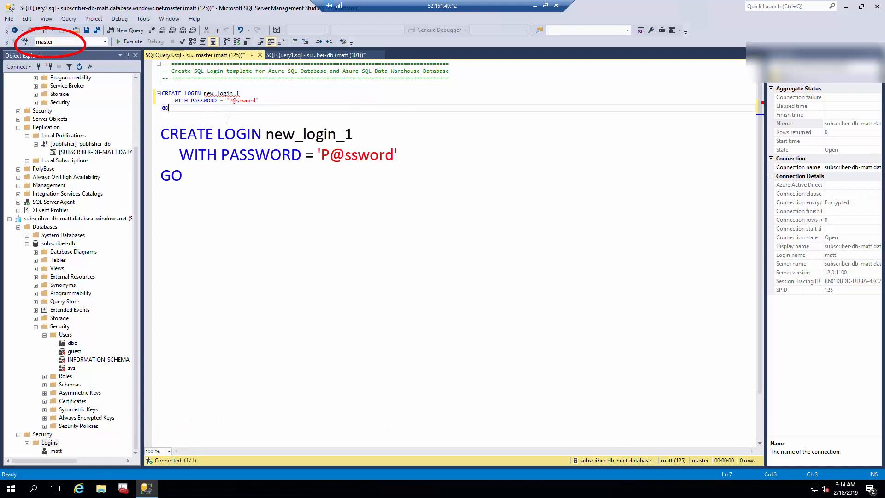
# Execute the CREATE LOGIN statement and refresh Logins to show new_login_1.
pyautogui.click(158, 93)
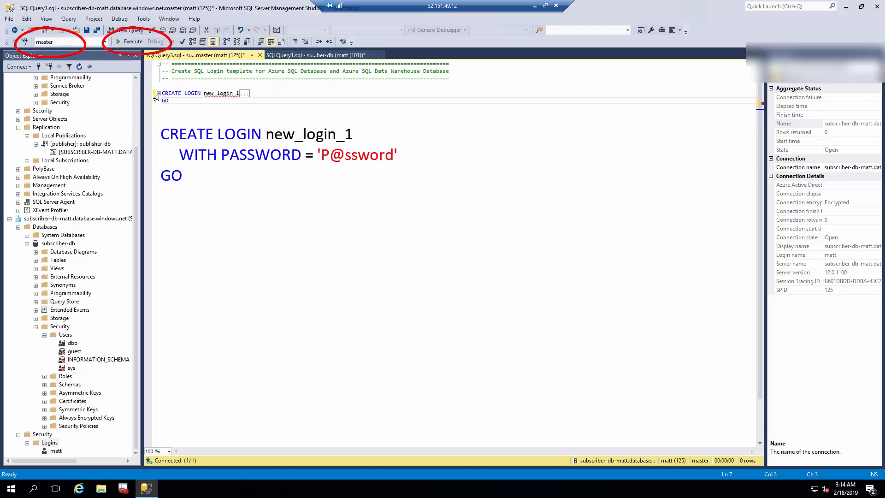
pyautogui.click(158, 93)
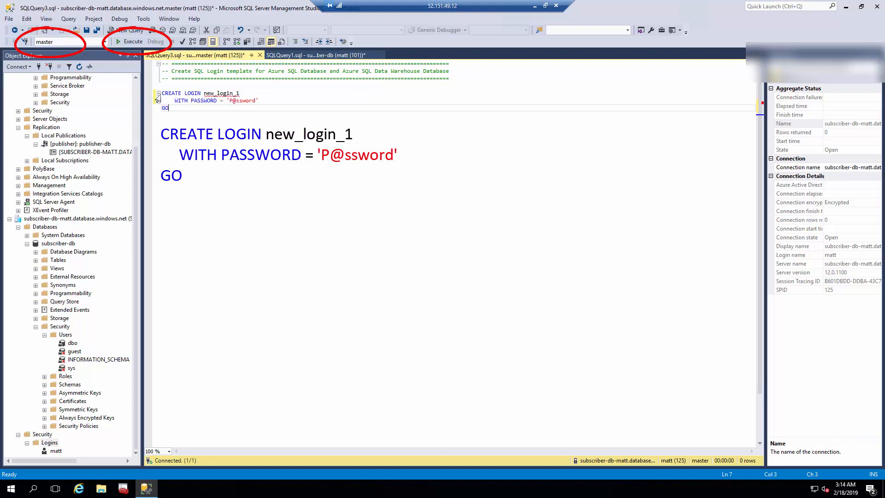
pyautogui.click(163, 93)
pyautogui.moveTo(162, 93); pyautogui.dragTo(170, 108)
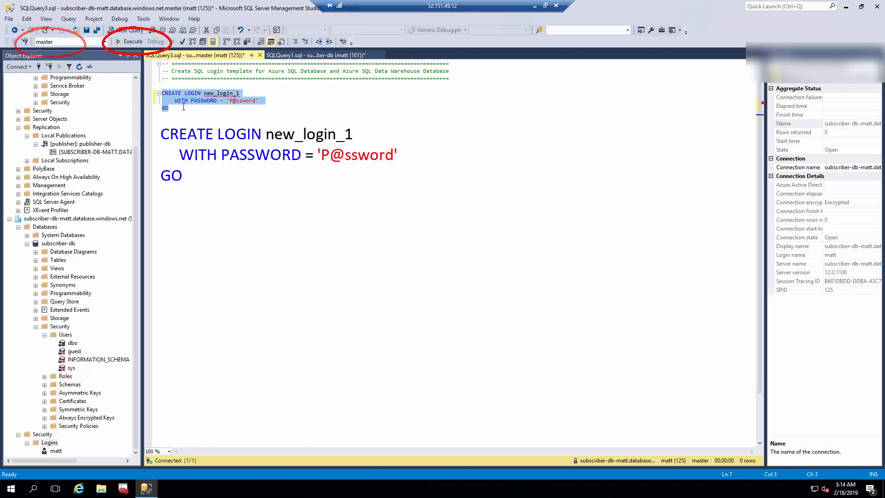
pyautogui.click(134, 42)
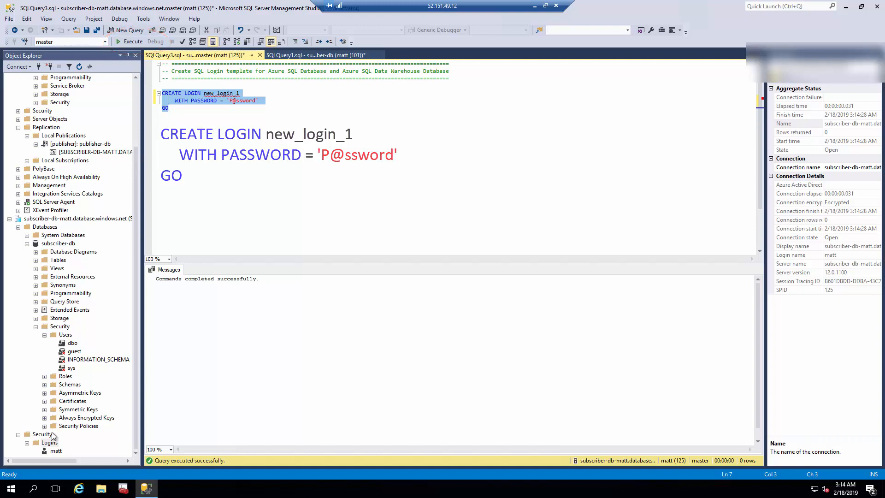
pyautogui.click(50, 443)
pyautogui.click(79, 68)
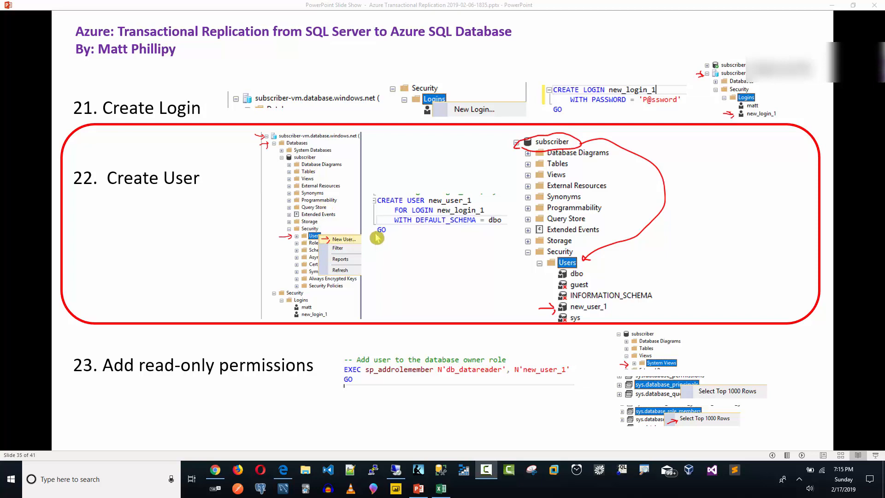
# Return to the SSMS login script and add blank lines below its GO line.
pyautogui.click(397, 472)
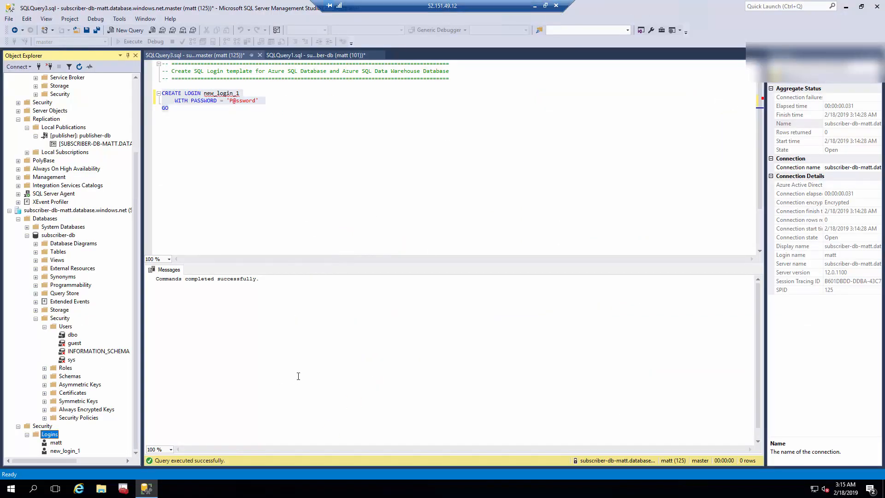
pyautogui.hotkey('alt', 'Tab')
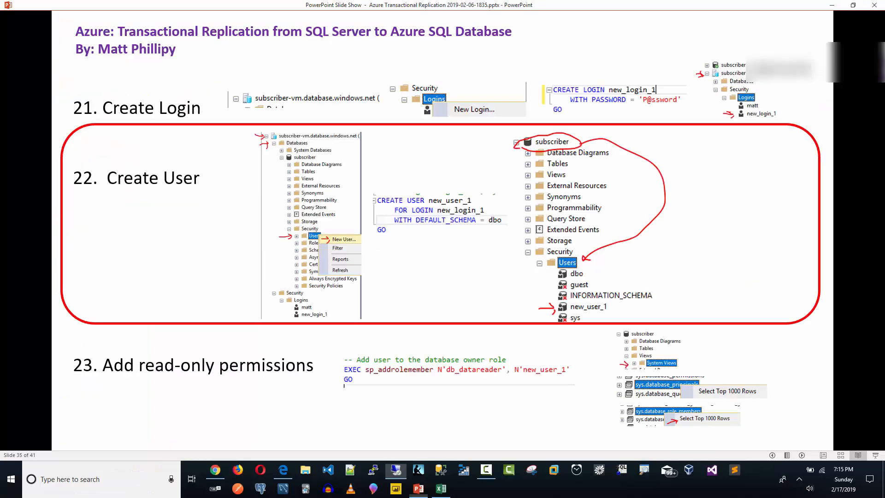
pyautogui.moveTo(549, 8); pyautogui.dragTo(884, 37)
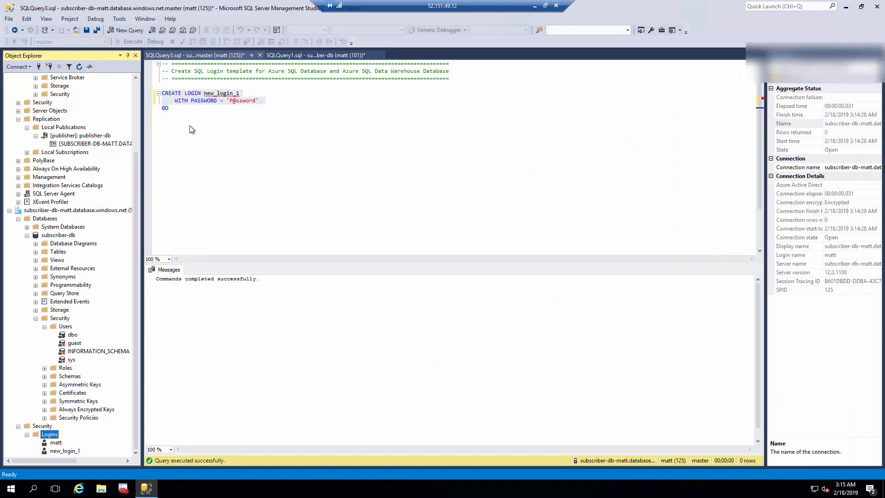
pyautogui.click(186, 111)
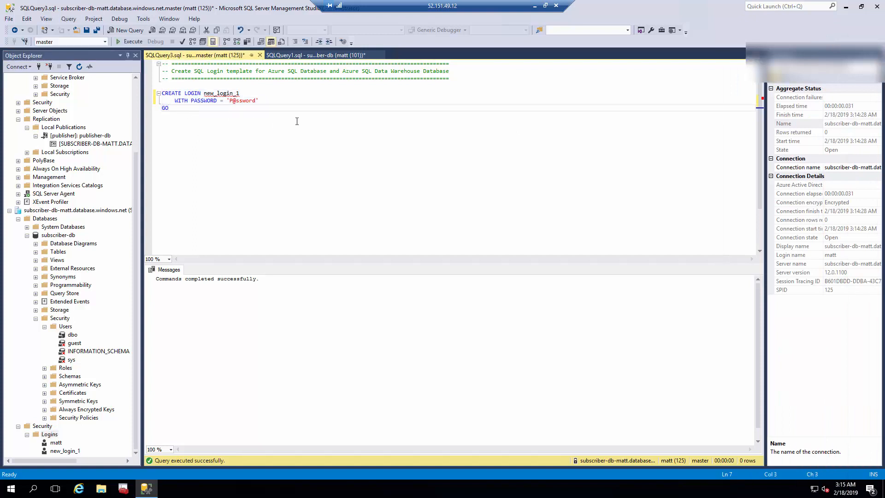
pyautogui.press('Return')
pyautogui.press('Return')
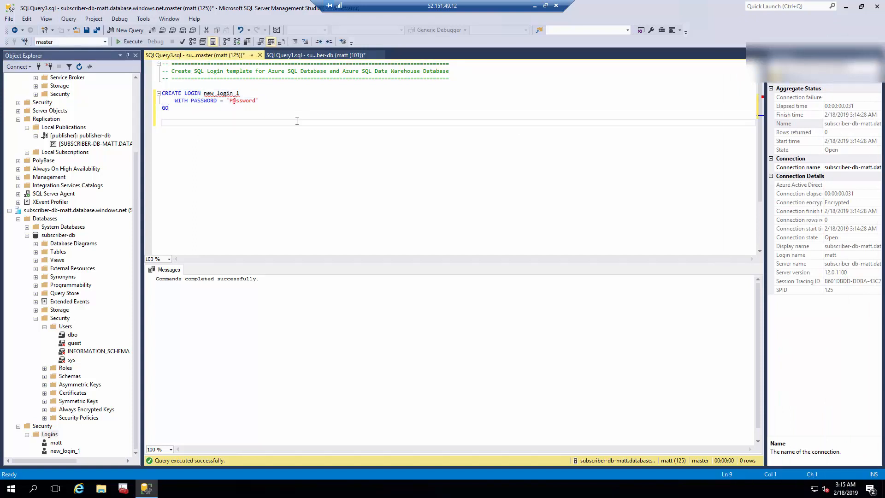
# On subscriber-db, write CREATE USER new_user_1 FOR LOGIN new_login_1 WITH DEFAULT_SCHEMA = dbo.
pyautogui.click(105, 43)
pyautogui.click(79, 60)
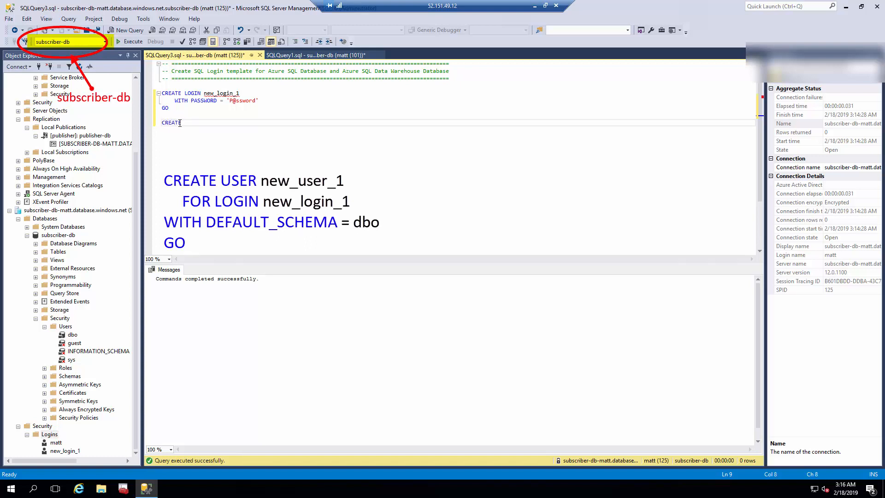
pyautogui.write('USER new_user_1')
pyautogui.press('Return')
pyautogui.write('FOR')
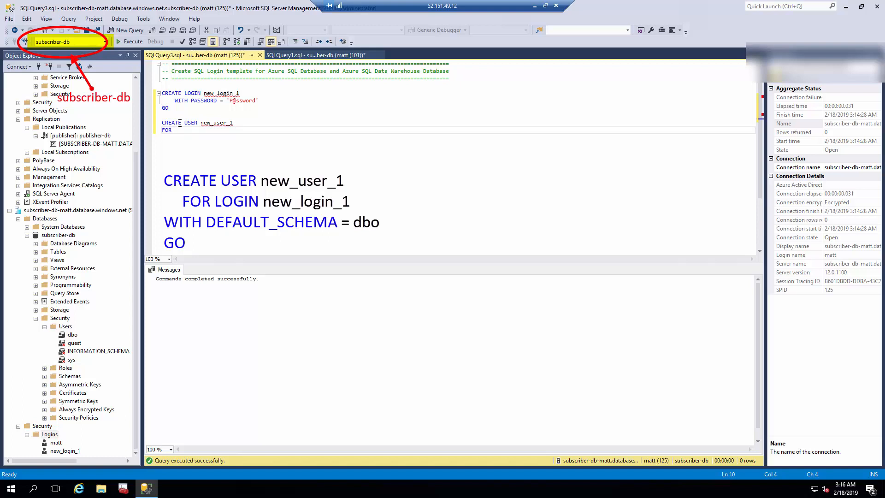
pyautogui.write(' LOGIN new_')
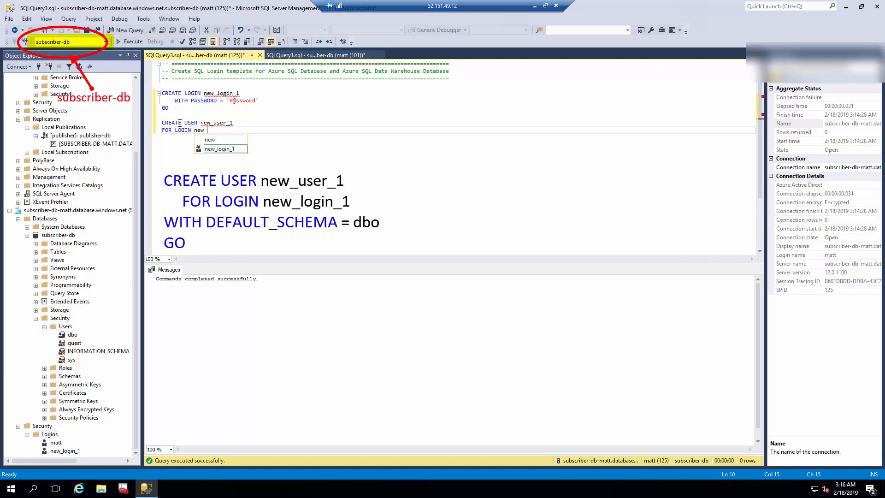
pyautogui.write('lo')
pyautogui.press('Tab')
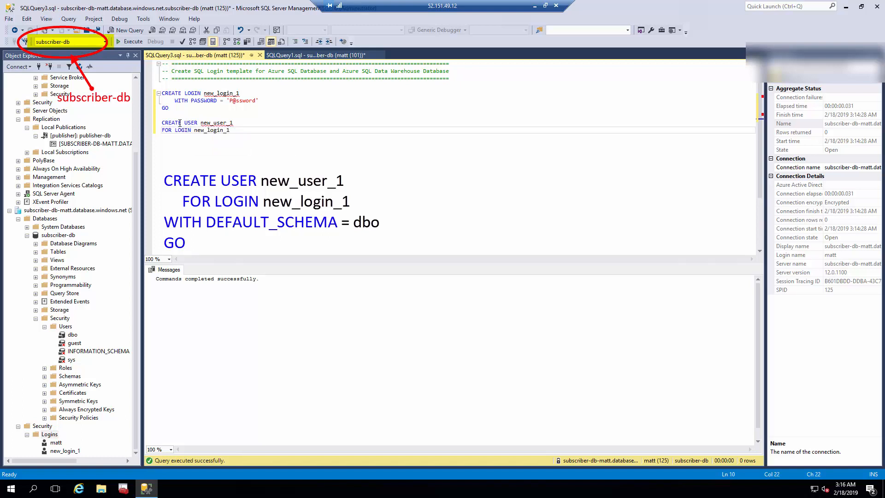
pyautogui.press('Return')
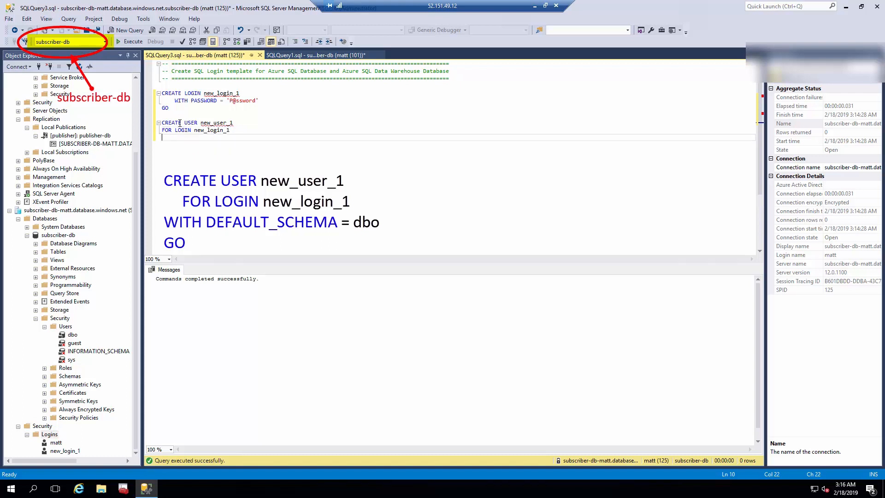
pyautogui.write('WITH DEFAULT_')
pyautogui.write('SCHEMA = dbo')
pyautogui.press('Return')
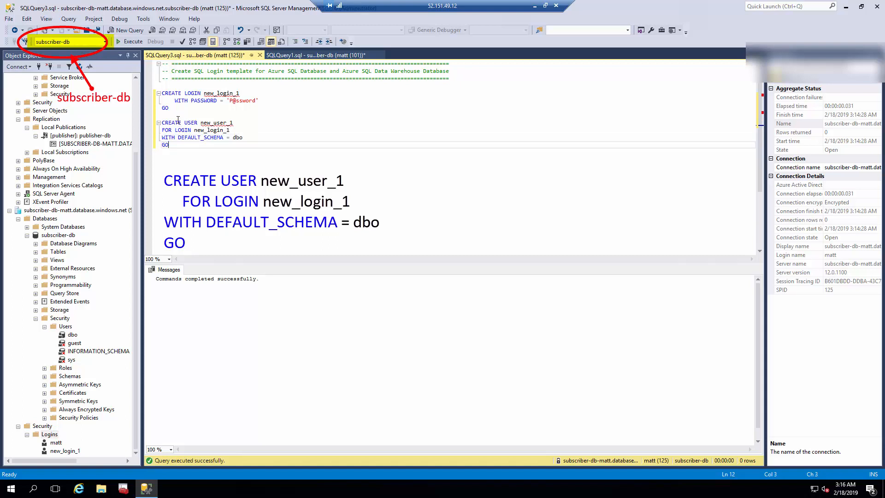
# Run the CREATE USER statement and refresh the Users folder to show new_user_1.
pyautogui.moveTo(162, 123)
pyautogui.mouseDown()
pyautogui.moveTo(230, 133)
pyautogui.moveTo(170, 146)
pyautogui.mouseUp()
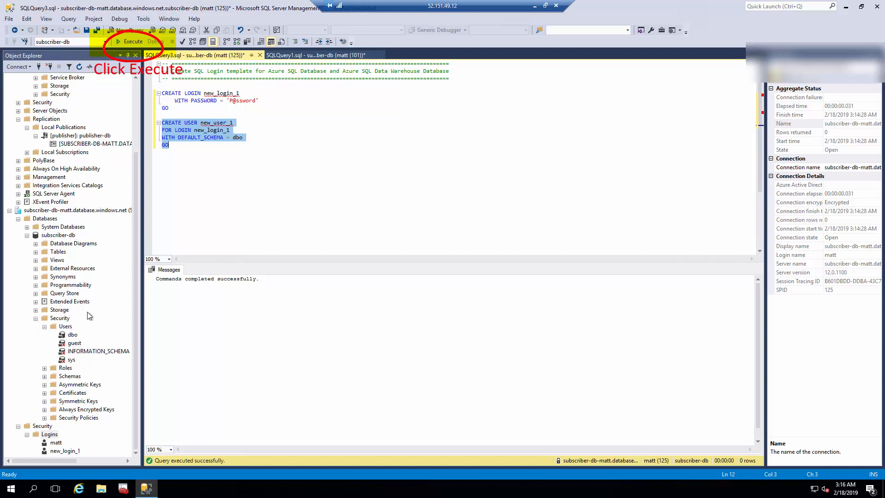
pyautogui.click(134, 43)
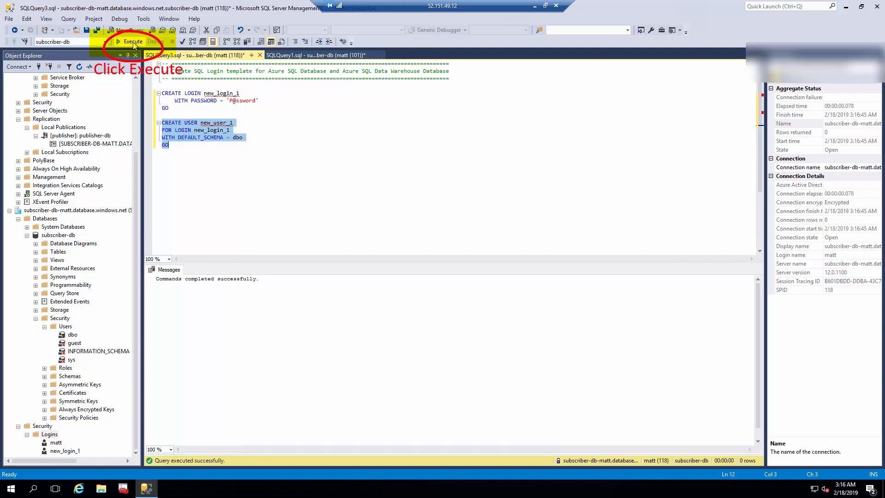
pyautogui.click(79, 68)
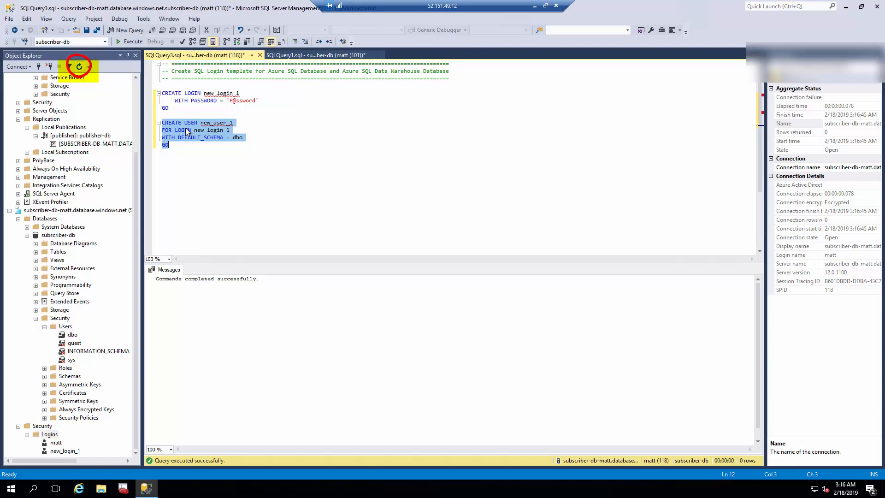
pyautogui.click(79, 68)
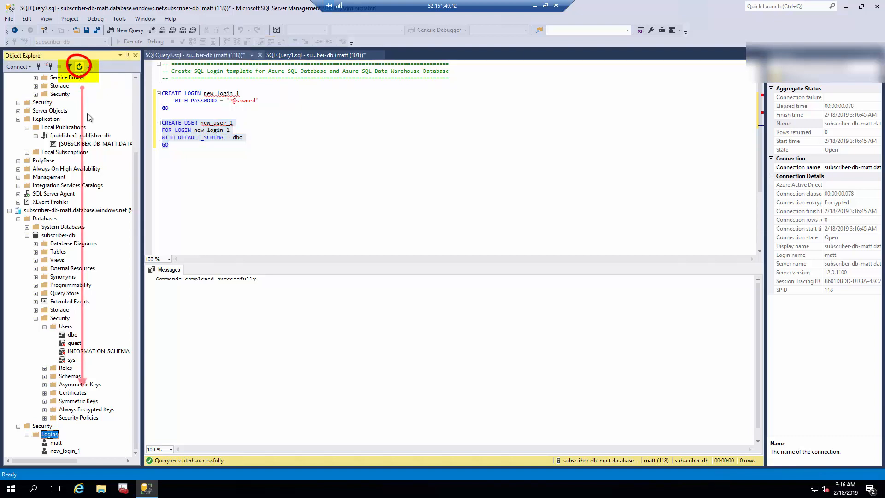
pyautogui.click(67, 329)
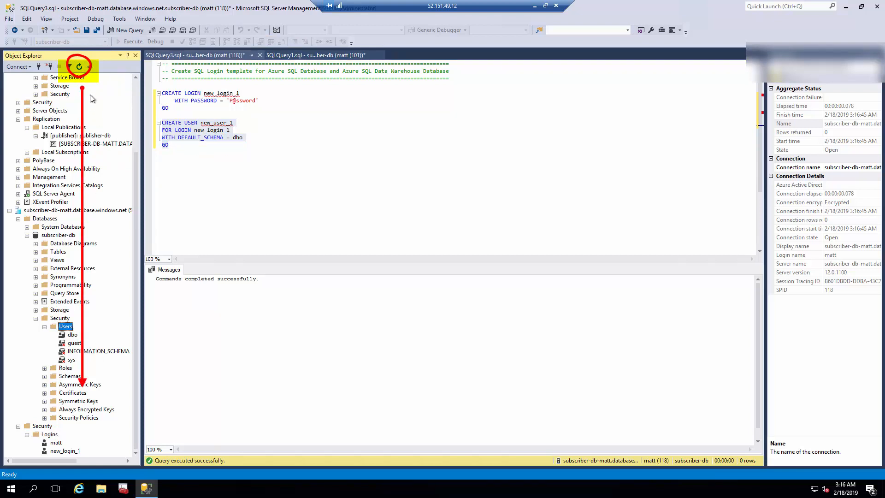
pyautogui.click(79, 68)
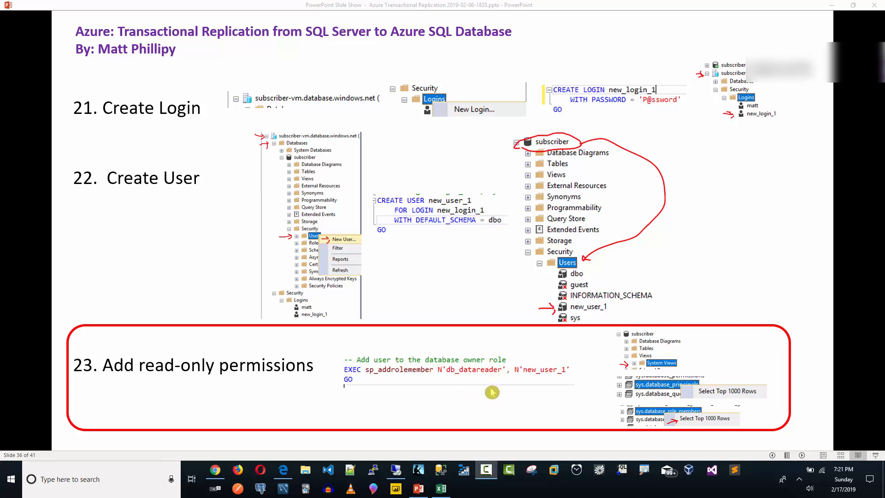
# Run EXEC sp_addrolemember N'db_datareader', N'new_user_1', then expand Views > System Views.
pyautogui.click(854, 4)
pyautogui.moveTo(92, 6); pyautogui.dragTo(862, 98)
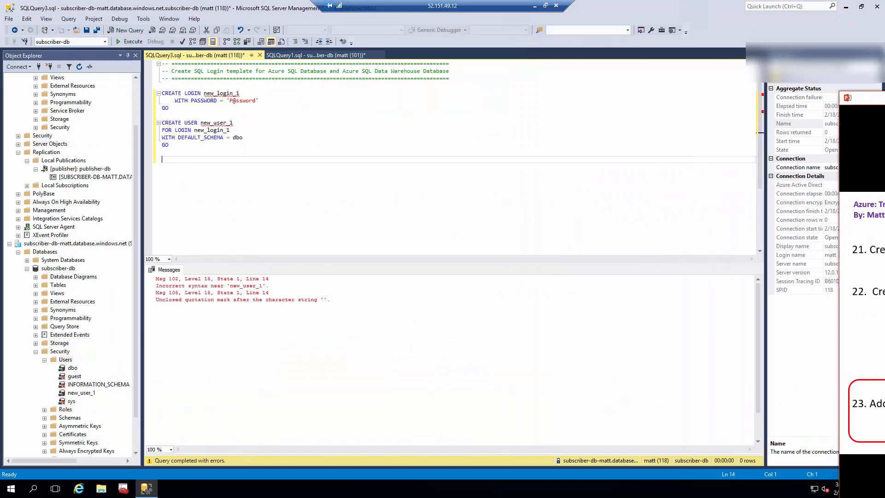
pyautogui.click(762, 122)
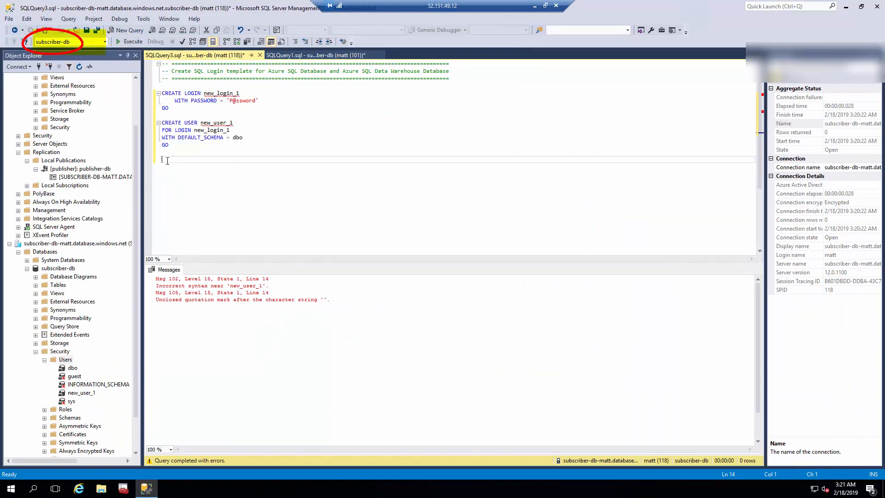
pyautogui.write('E')
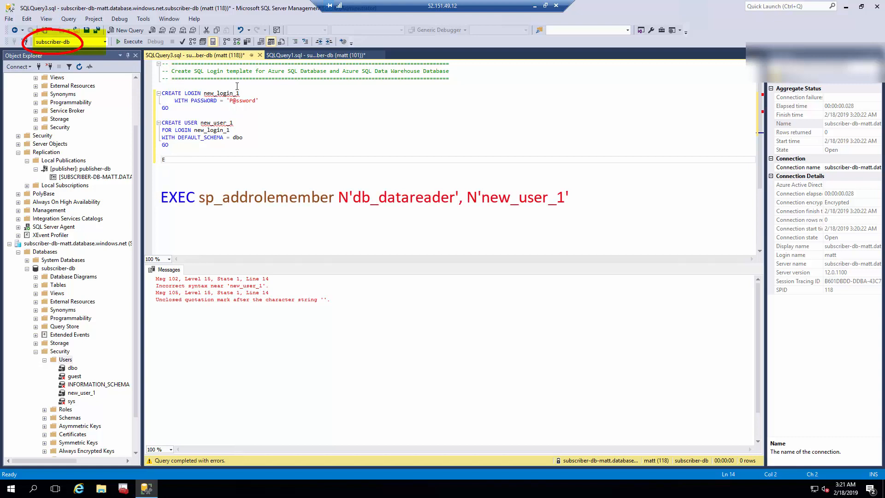
pyautogui.write('XEC sp_ad')
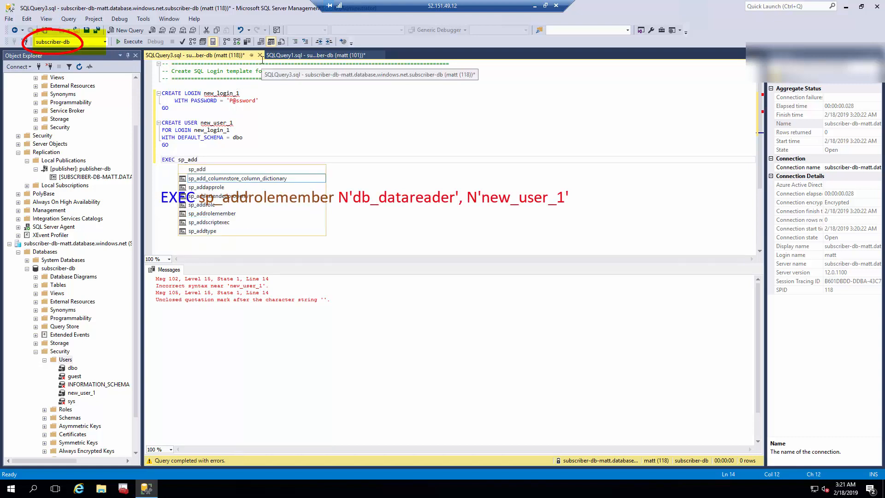
pyautogui.write('d')
pyautogui.press('Escape')
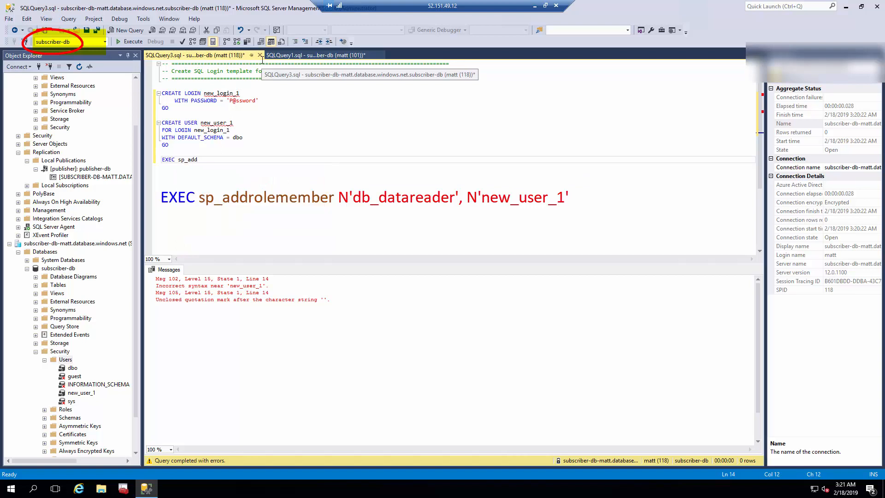
pyautogui.write("rolemember N'")
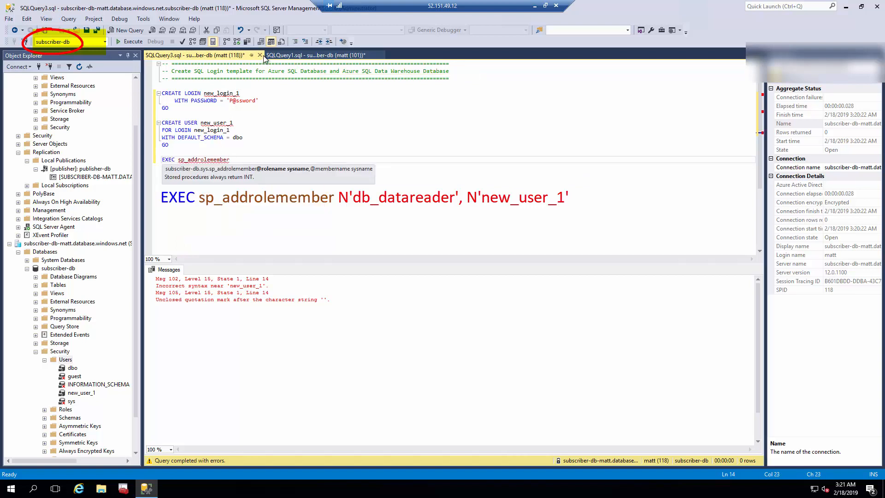
pyautogui.write("db_datareader', N'new_user_1")
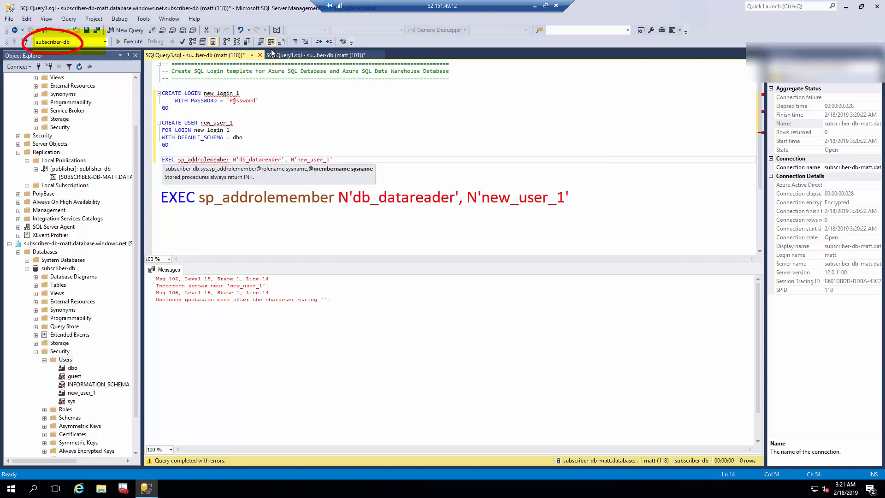
pyautogui.moveTo(332, 159); pyautogui.dragTo(152, 159)
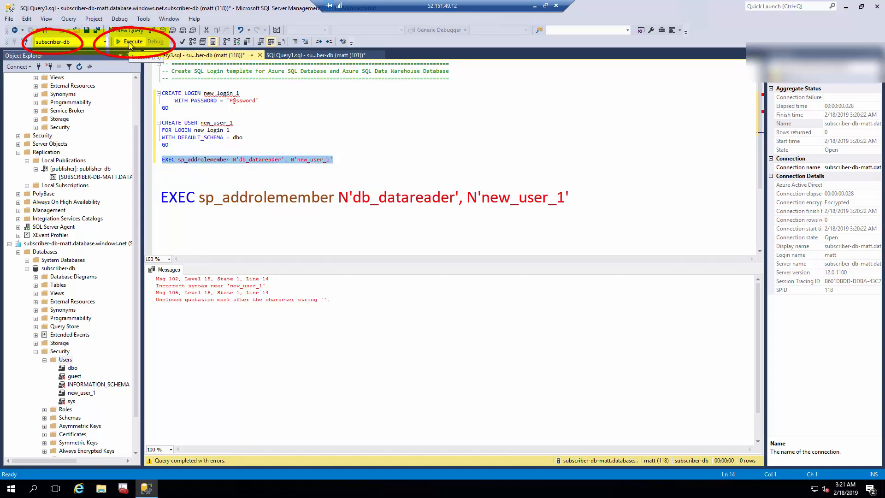
pyautogui.click(130, 42)
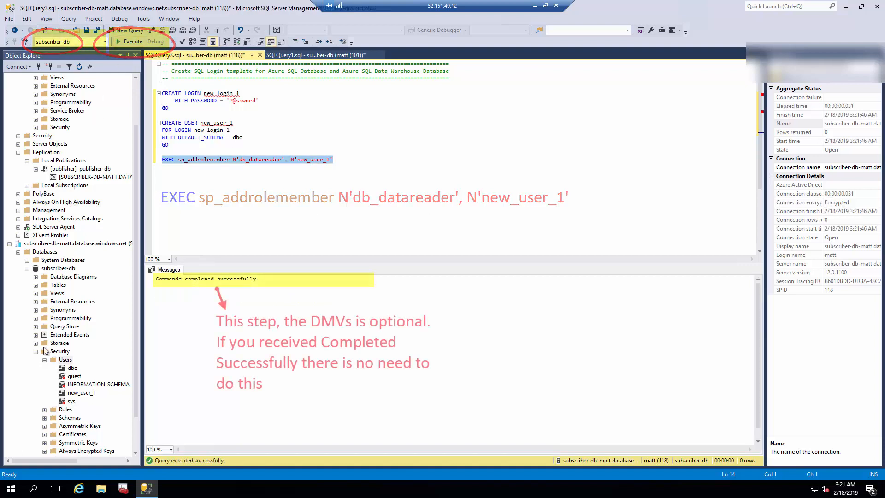
pyautogui.click(35, 293)
pyautogui.click(45, 302)
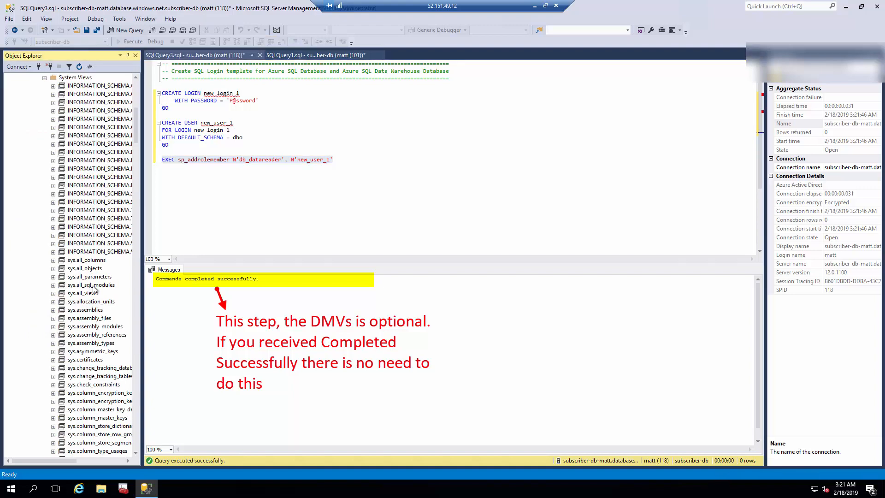
# Select the top 1000 rows of sys.database_principals.
pyautogui.scroll(-16, 94, 289)
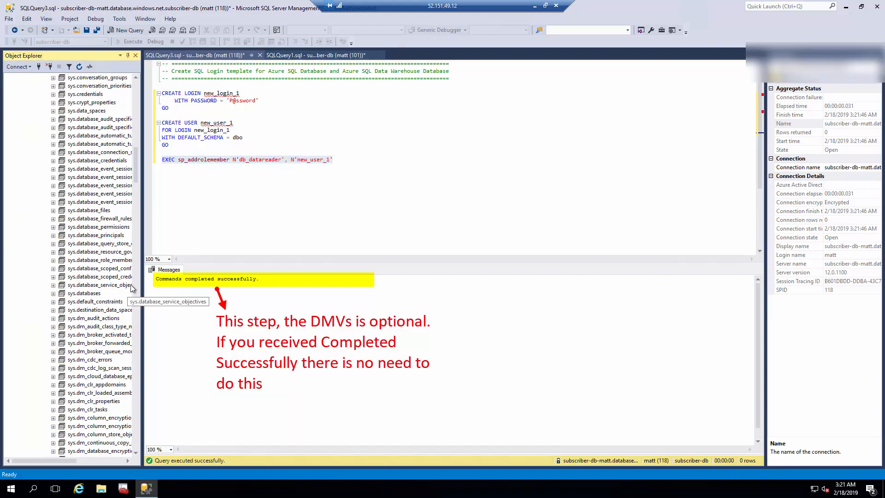
pyautogui.moveTo(142, 282); pyautogui.dragTo(204, 282)
pyautogui.click(121, 236)
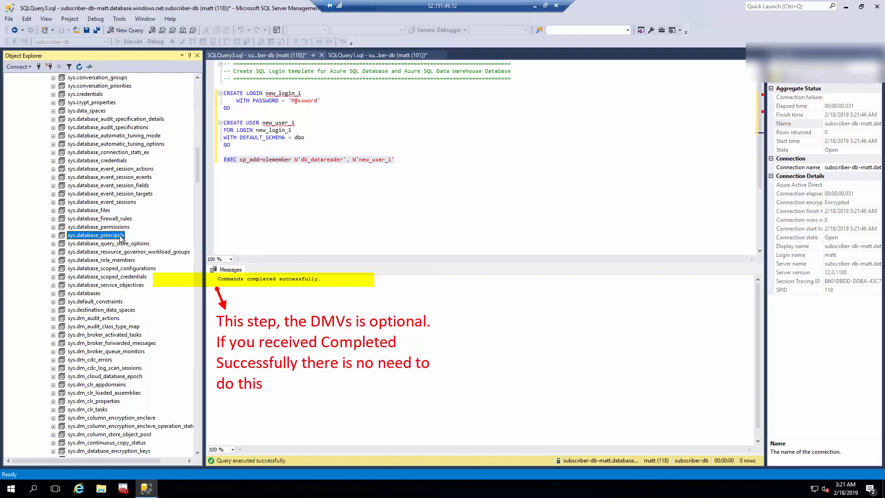
pyautogui.rightClick(121, 236)
pyautogui.click(144, 244)
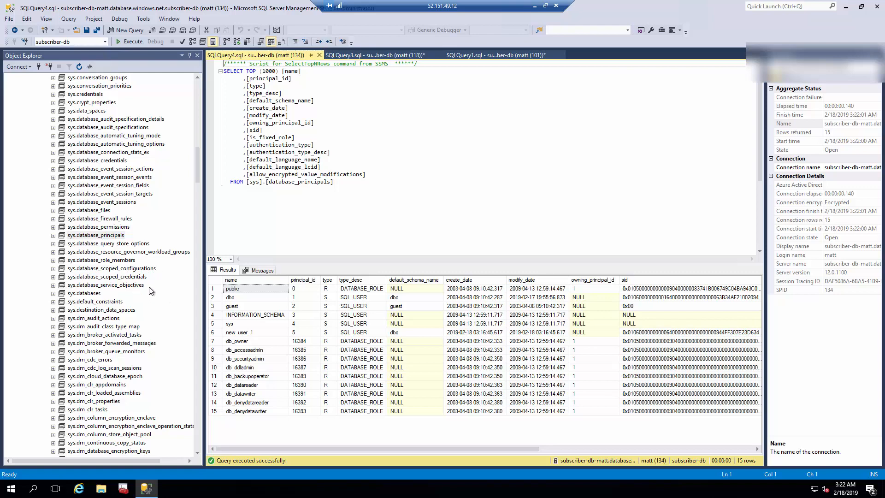
# Select the top 1000 rows of sys.database_role_members and compare with the principals results.
pyautogui.click(125, 262)
pyautogui.rightClick(124, 262)
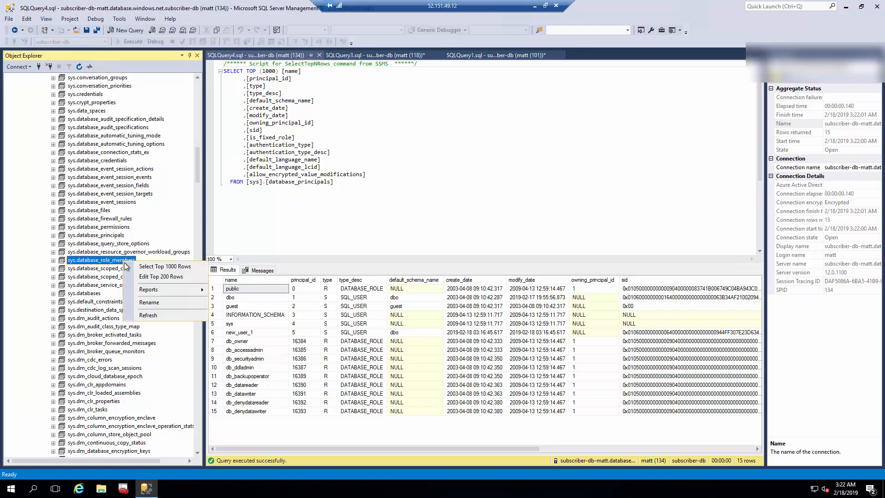
pyautogui.click(133, 269)
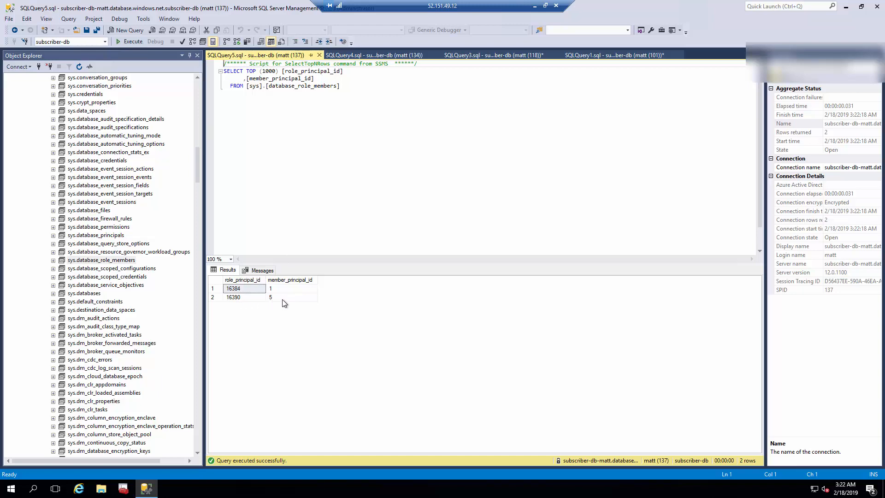
pyautogui.click(340, 56)
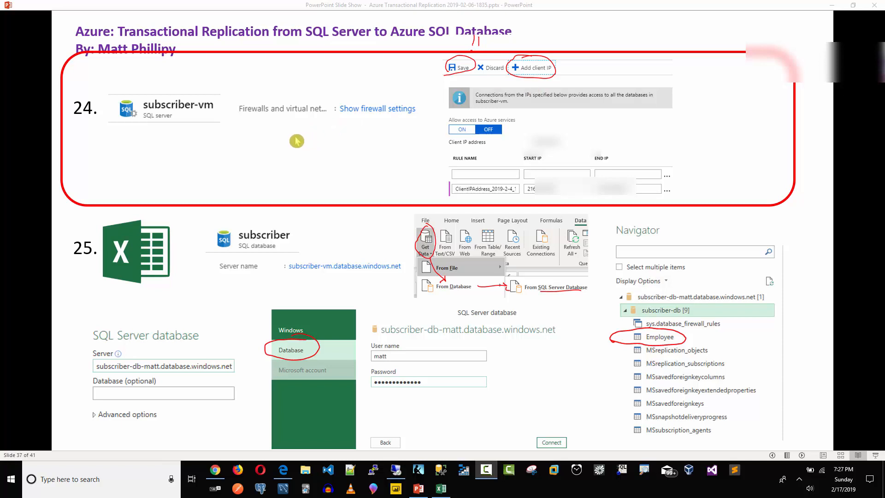
# Add the current client IP as a firewall rule on subscriber-db-matt and save it.
pyautogui.click(284, 471)
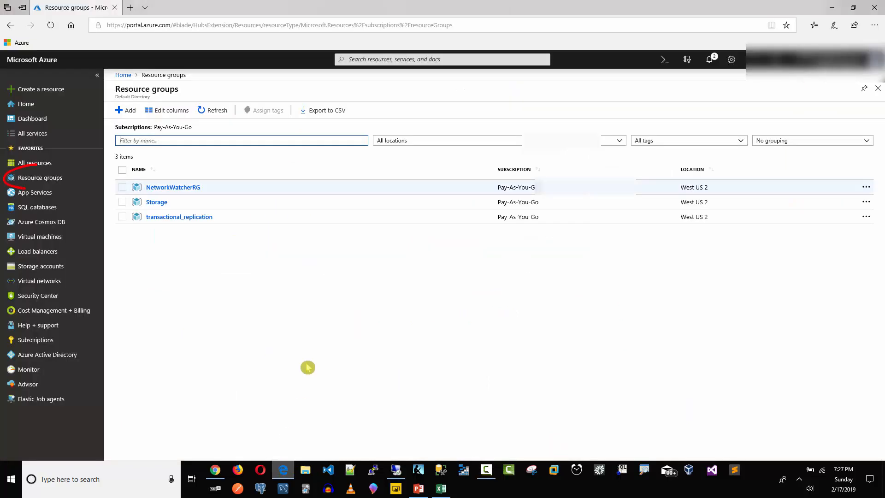
pyautogui.click(166, 218)
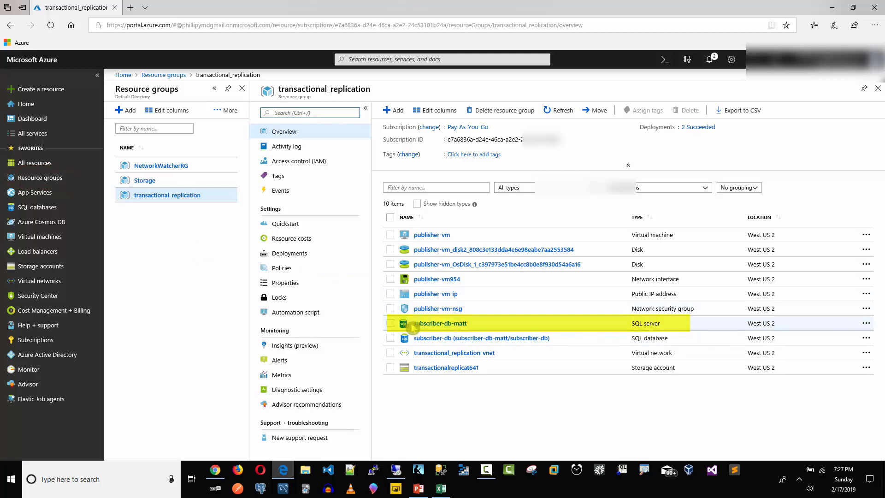
pyautogui.click(433, 325)
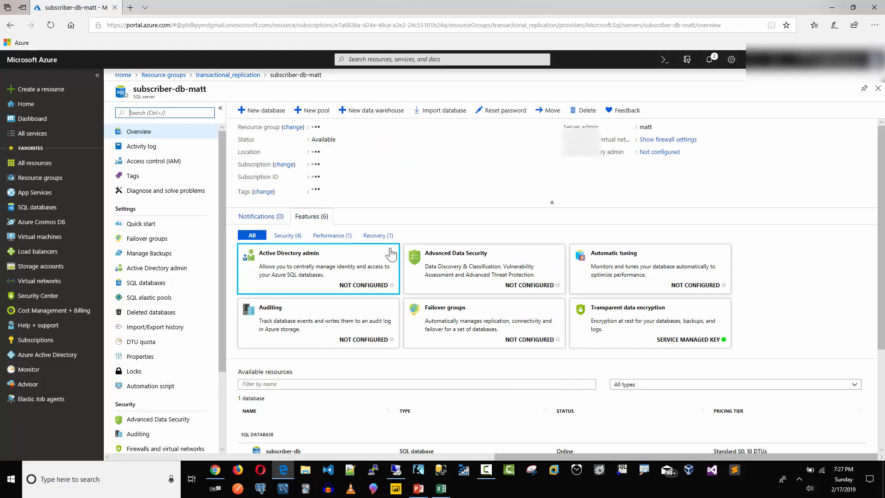
pyautogui.click(648, 140)
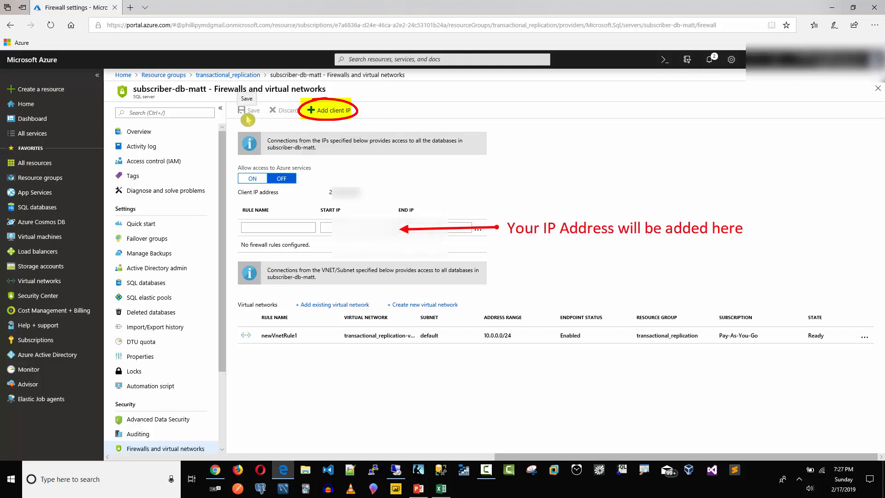
pyautogui.click(327, 115)
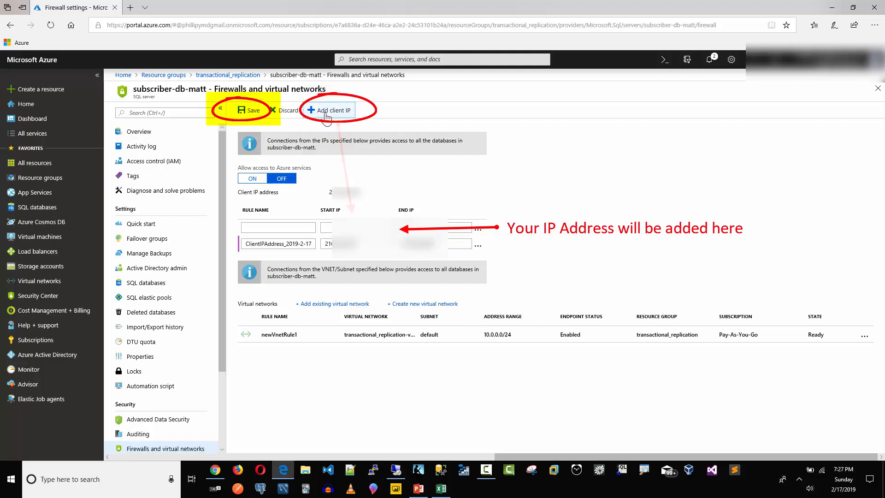
pyautogui.click(249, 112)
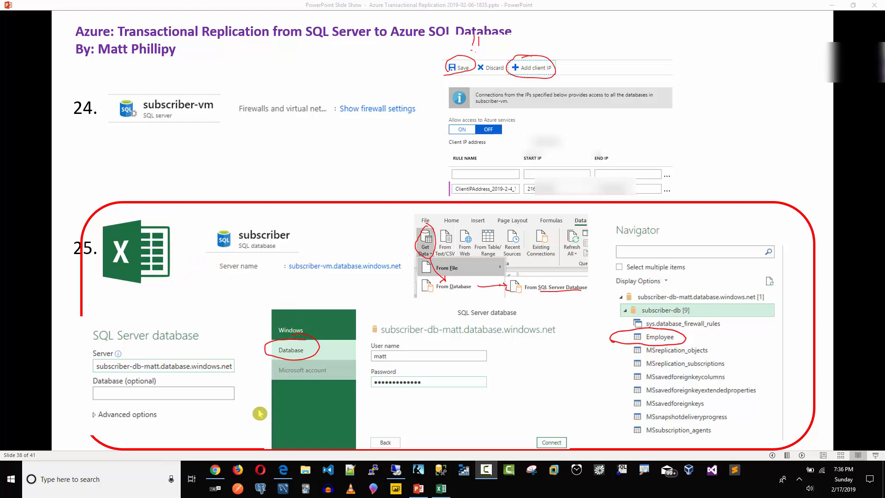
# Copy the server name from subscriber-db's overview in transactional_replication, then minimize the browser.
pyautogui.click(284, 472)
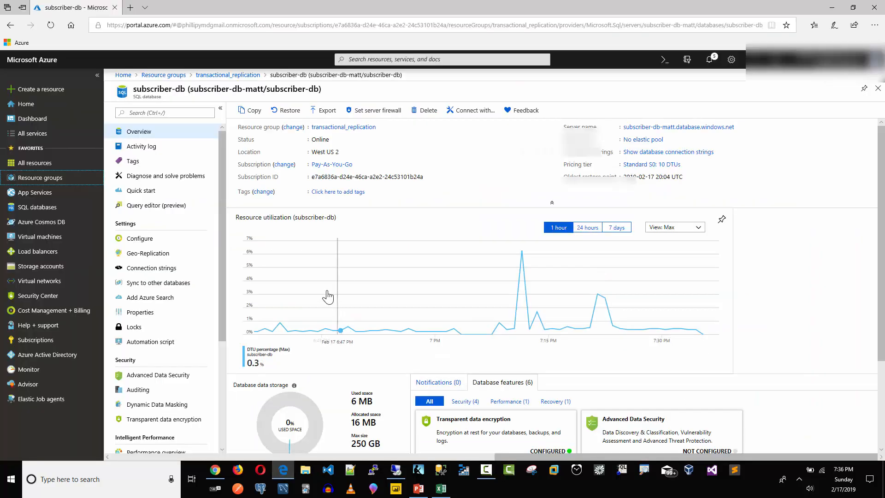
pyautogui.click(48, 179)
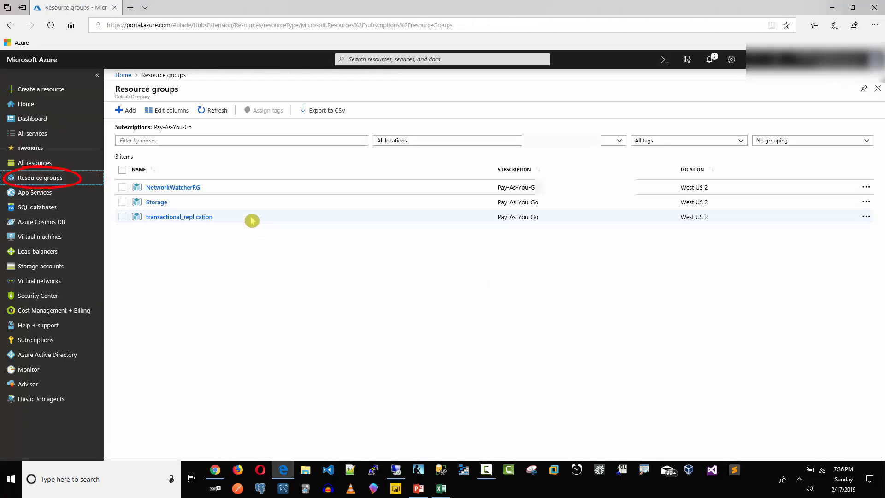
pyautogui.click(206, 218)
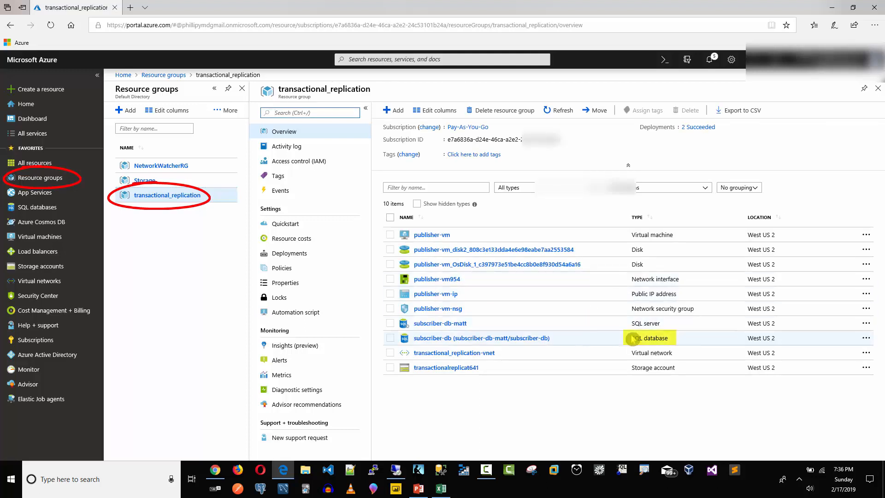
pyautogui.click(533, 341)
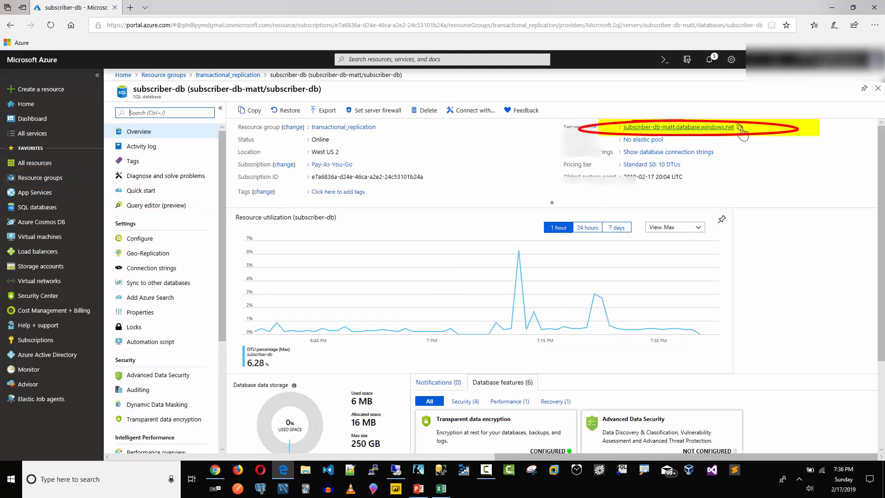
pyautogui.click(740, 127)
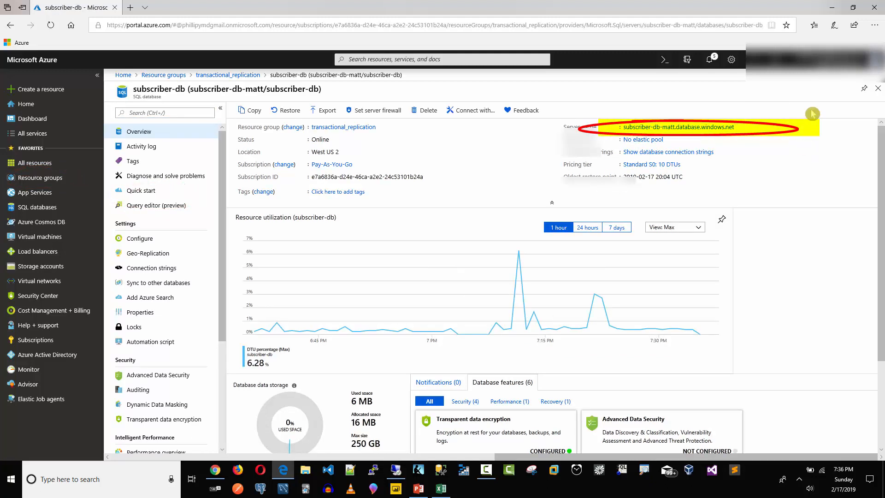
pyautogui.click(833, 9)
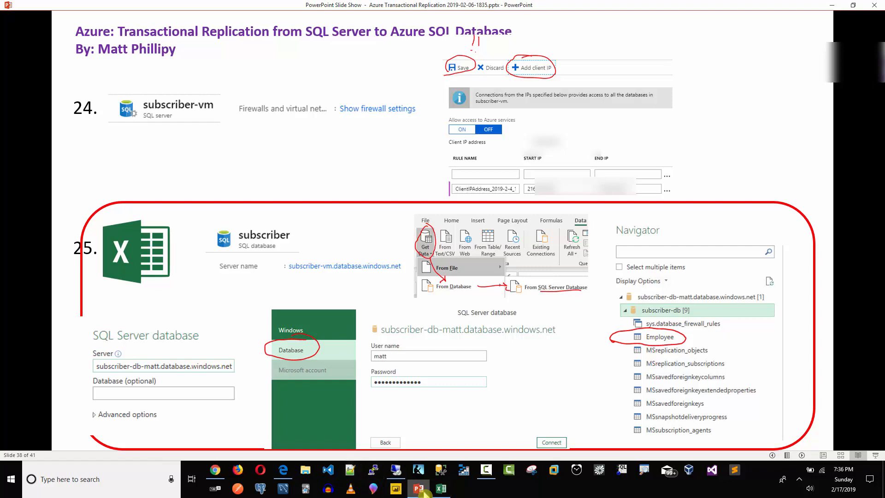
# Import from SQL Server Database in Excel, connecting with the read-only login and its password.
pyautogui.click(441, 488)
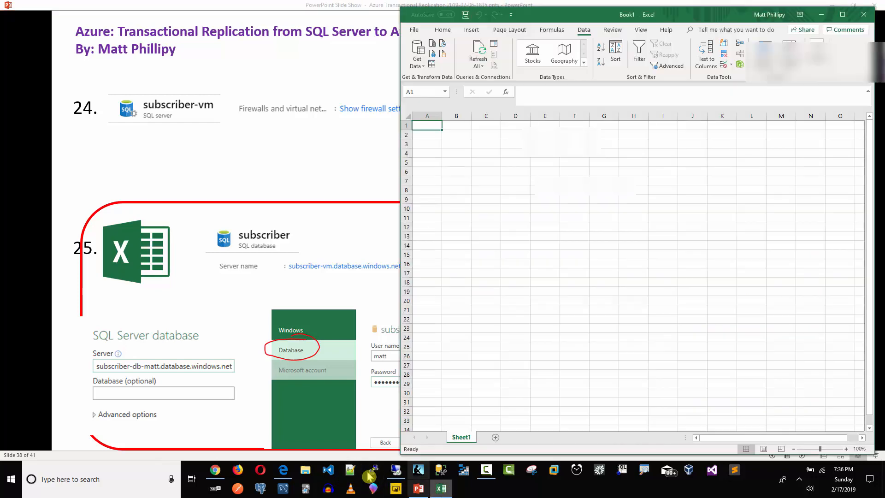
pyautogui.click(394, 472)
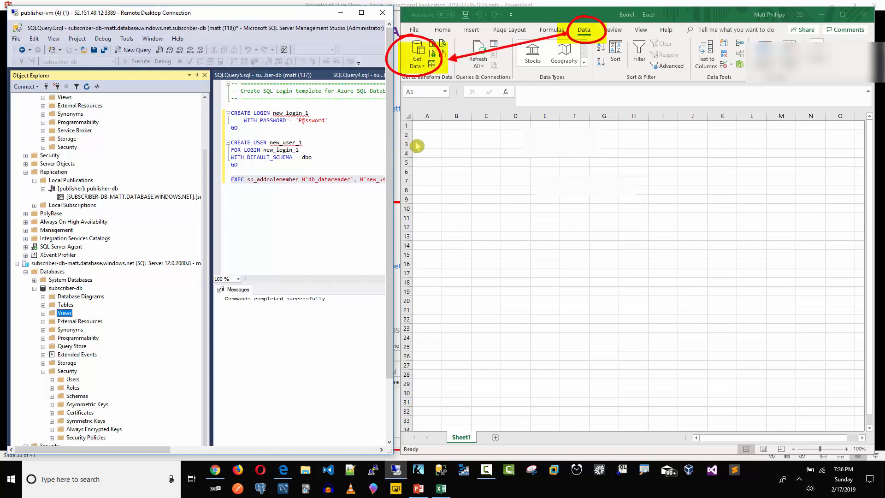
pyautogui.click(422, 64)
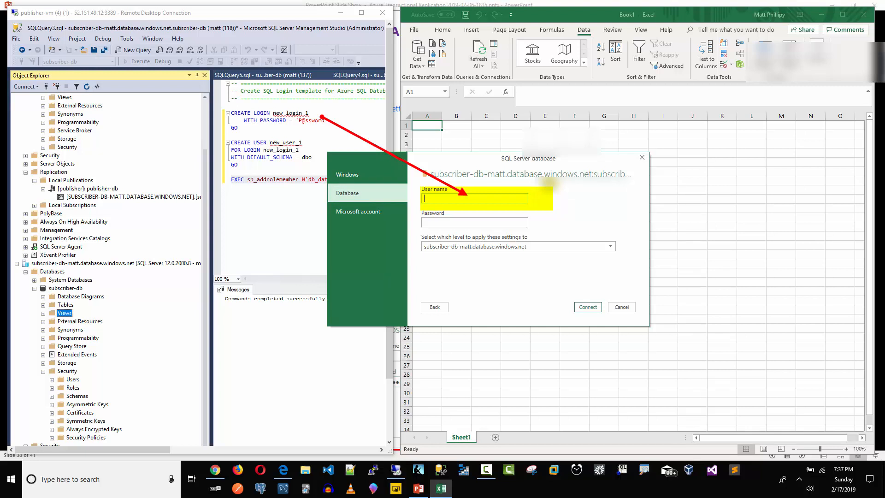
pyautogui.write('new_login_1')
pyautogui.click(591, 308)
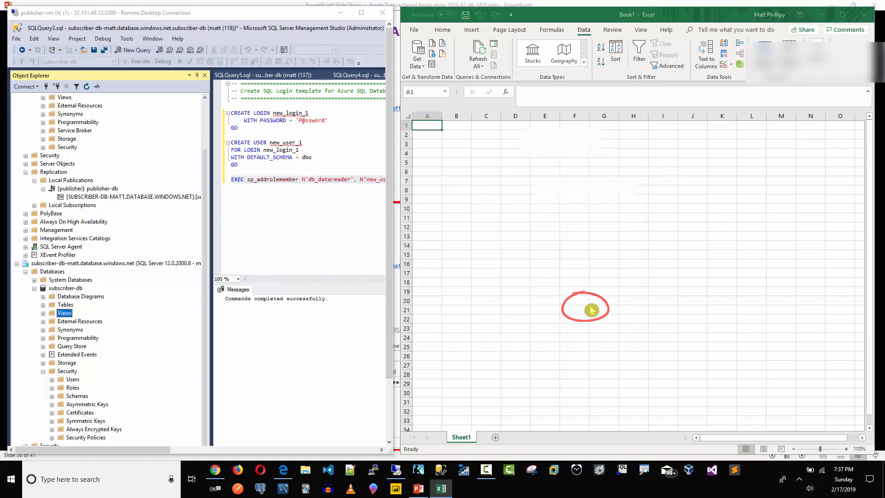
# Load the Employee table as a connection only, added to the data model.
pyautogui.moveTo(394, 84); pyautogui.dragTo(478, 112)
pyautogui.click(371, 197)
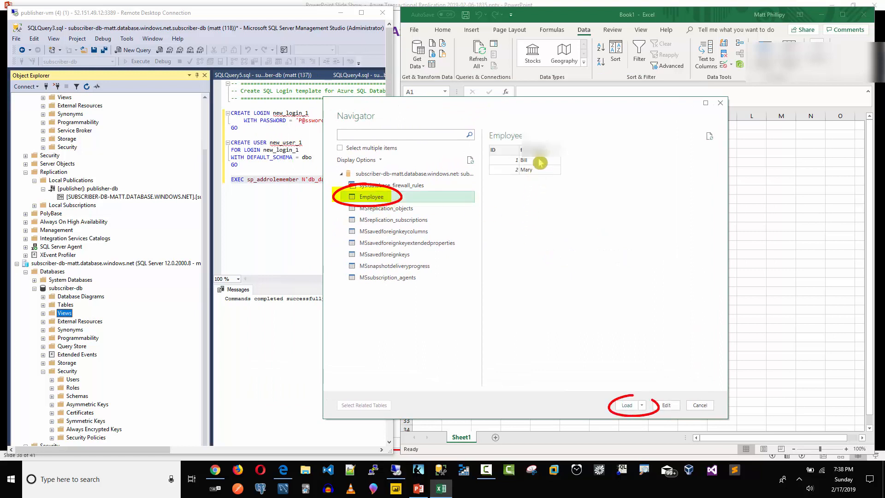
pyautogui.click(643, 406)
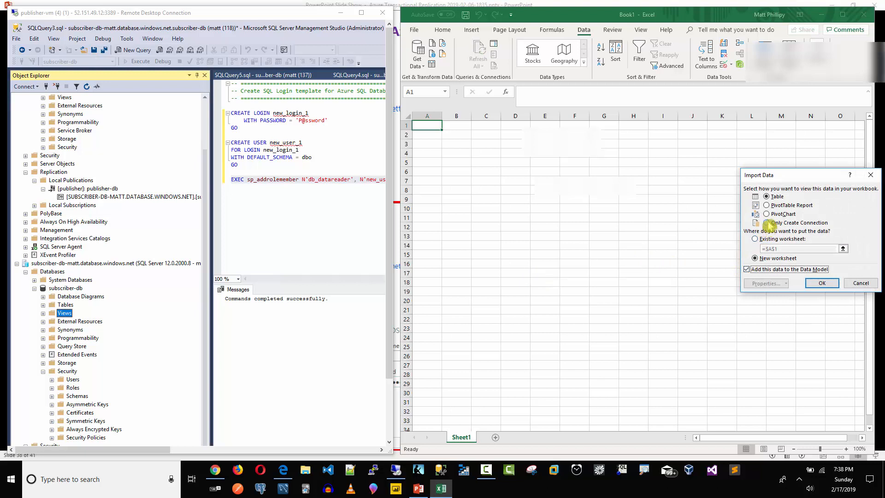
pyautogui.click(767, 222)
pyautogui.click(827, 287)
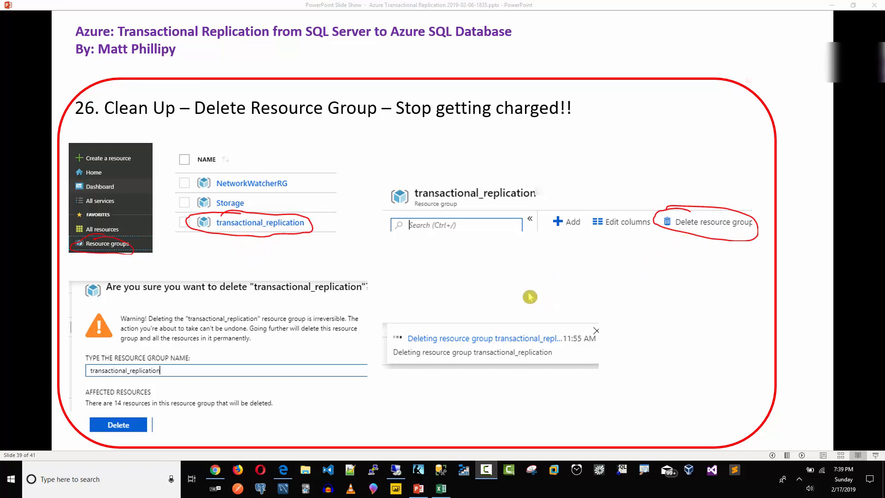
# Back in the Azure portal, open the transactional_replication resource group from Resource groups.
pyautogui.click(283, 470)
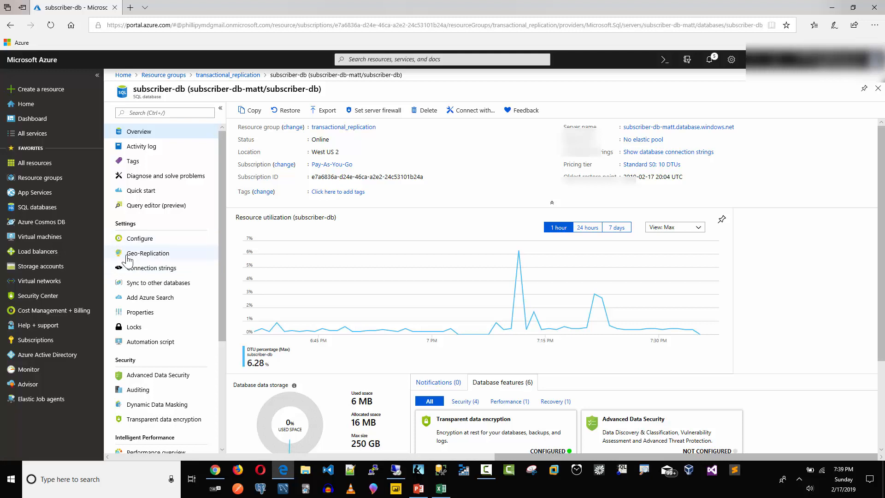
pyautogui.click(49, 183)
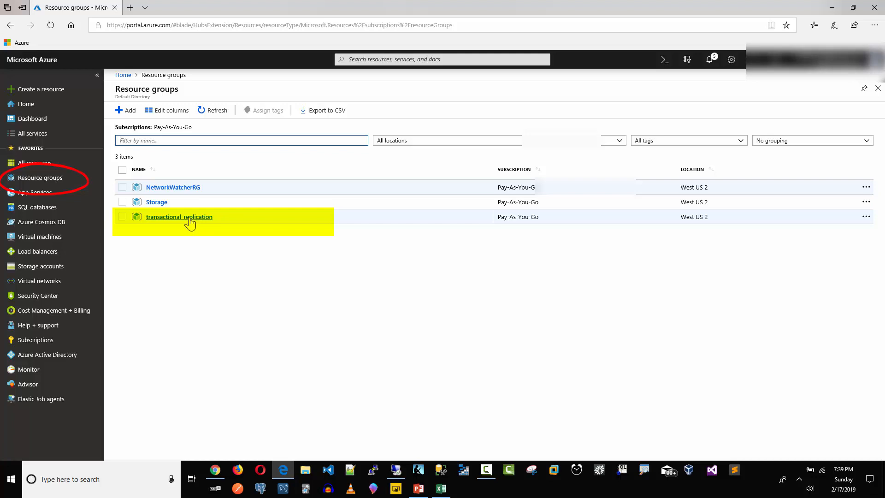
pyautogui.click(188, 219)
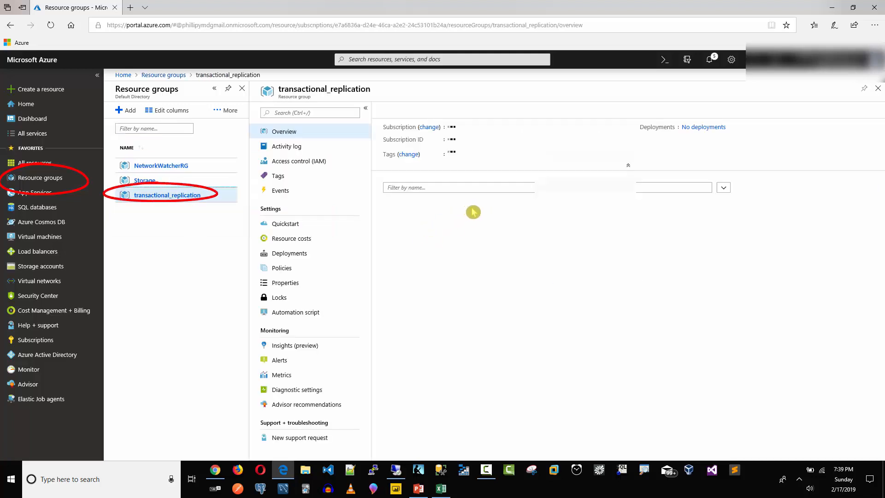
# Delete the resource group, typing 'transactional_replication' correctly to confirm the deletion.
pyautogui.click(501, 114)
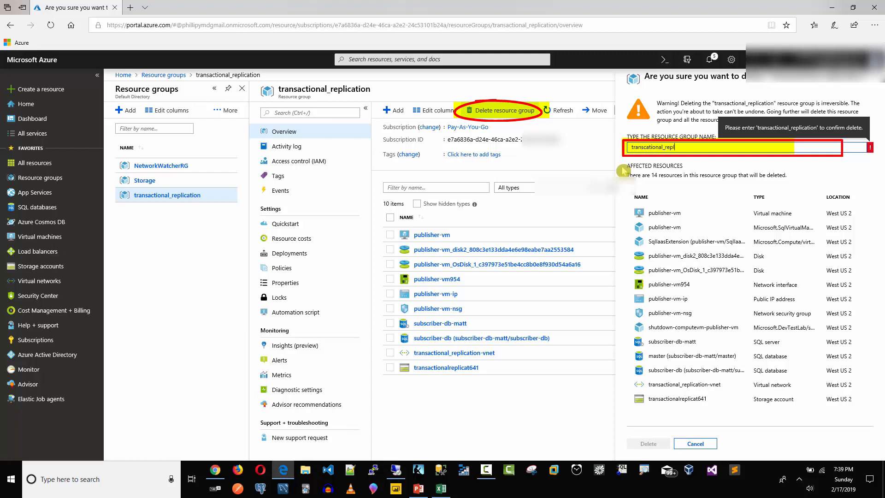
pyautogui.write('ication')
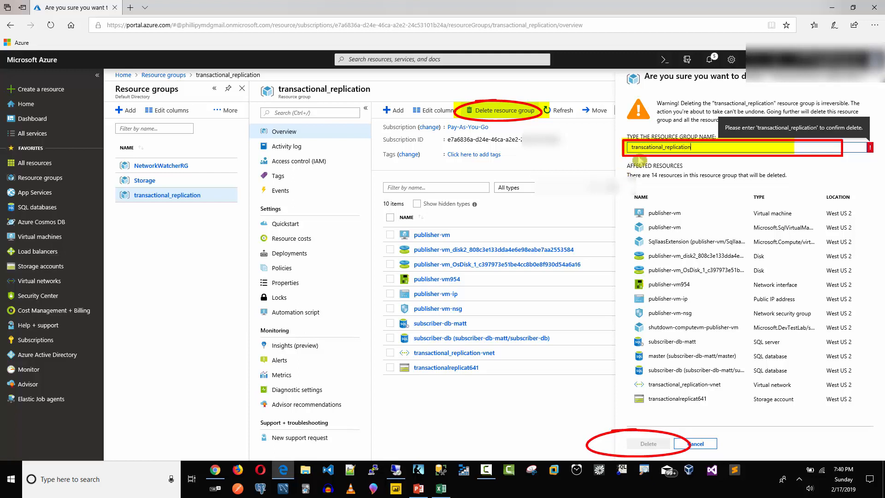
pyautogui.moveTo(694, 147); pyautogui.dragTo(564, 139)
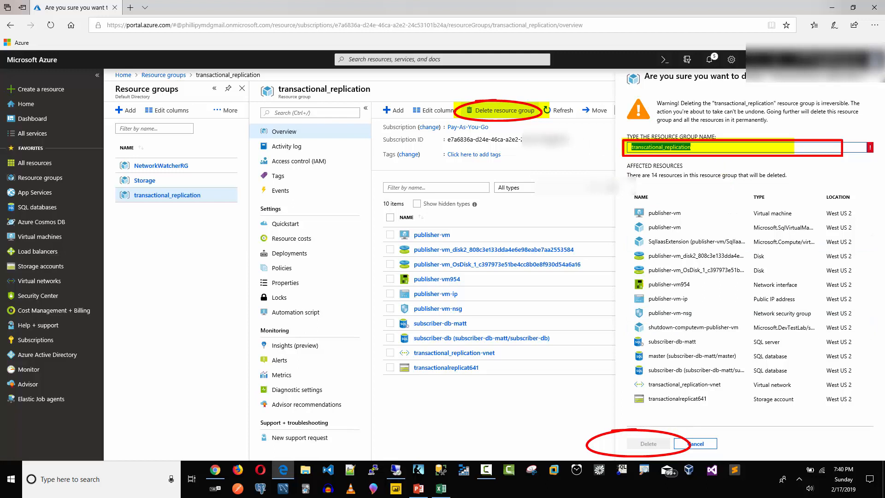
pyautogui.write('t')
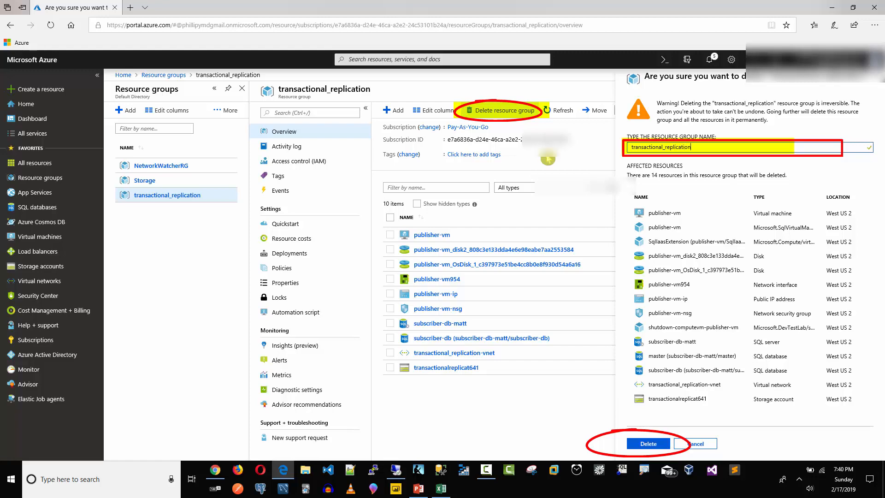
pyautogui.click(643, 442)
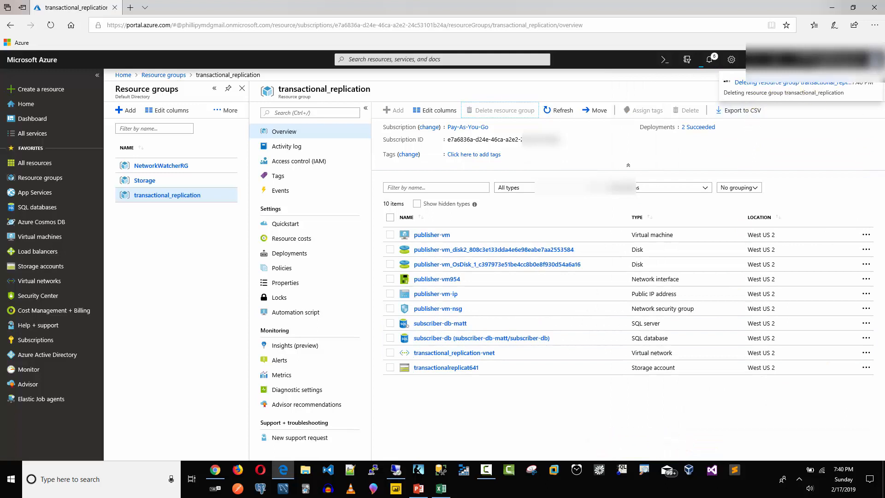
# Launch the Alarms & Clock app through a Windows search for 'clock'.
pyautogui.click(96, 482)
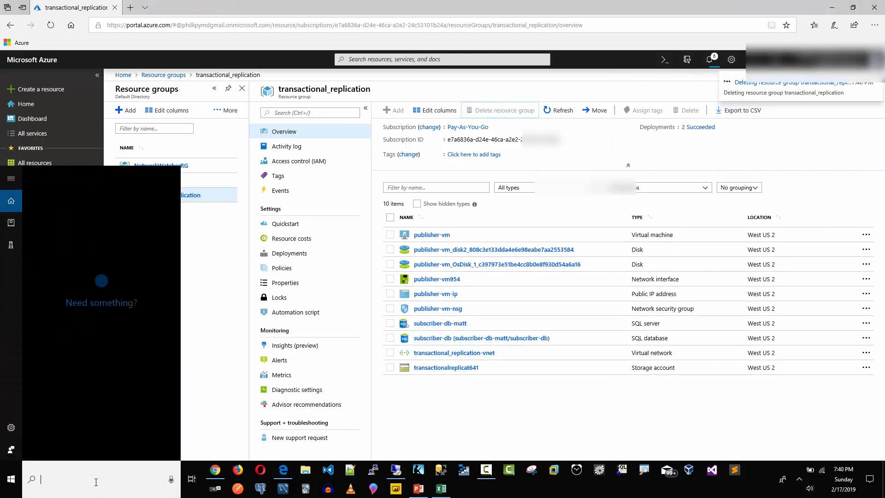
pyautogui.write('clock')
pyautogui.press('Return')
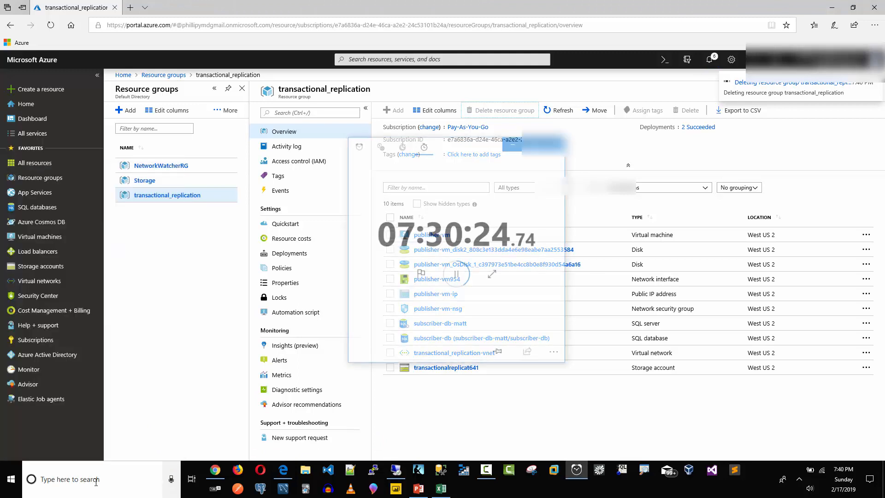
# Reset and run the stopwatch, stopping it at 05:29.77 when the deletion completes.
pyautogui.click(421, 283)
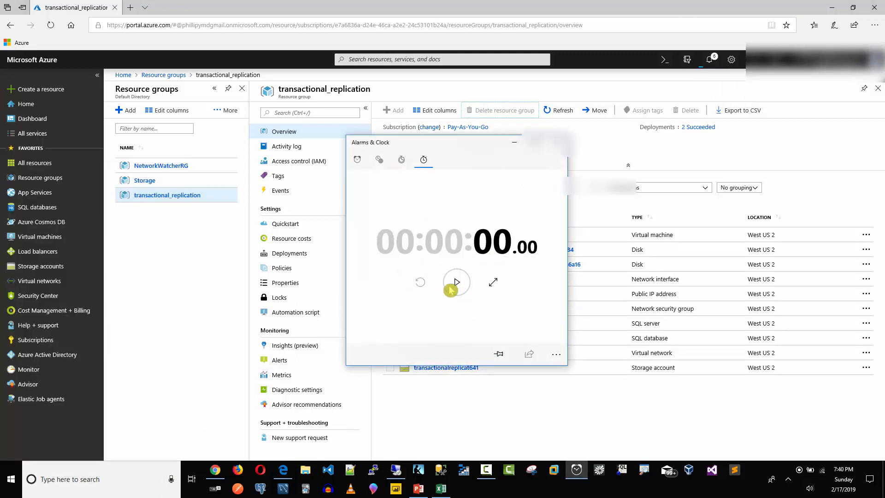
pyautogui.click(456, 282)
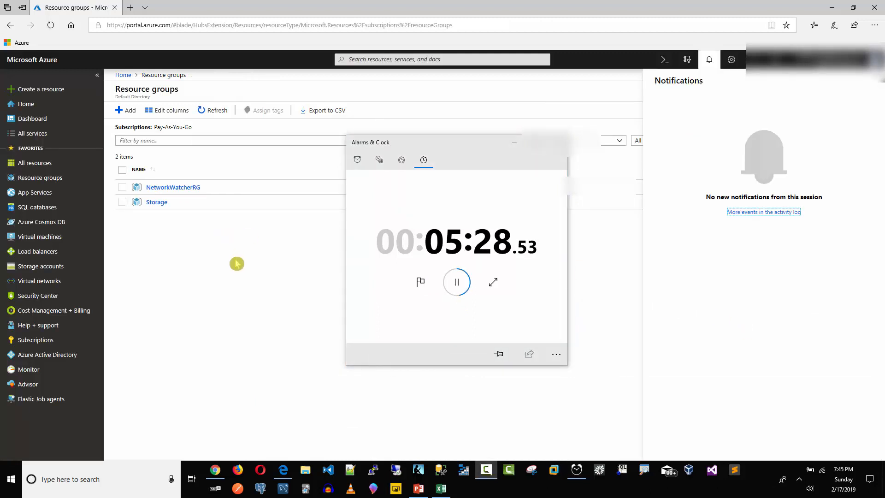
pyautogui.click(457, 282)
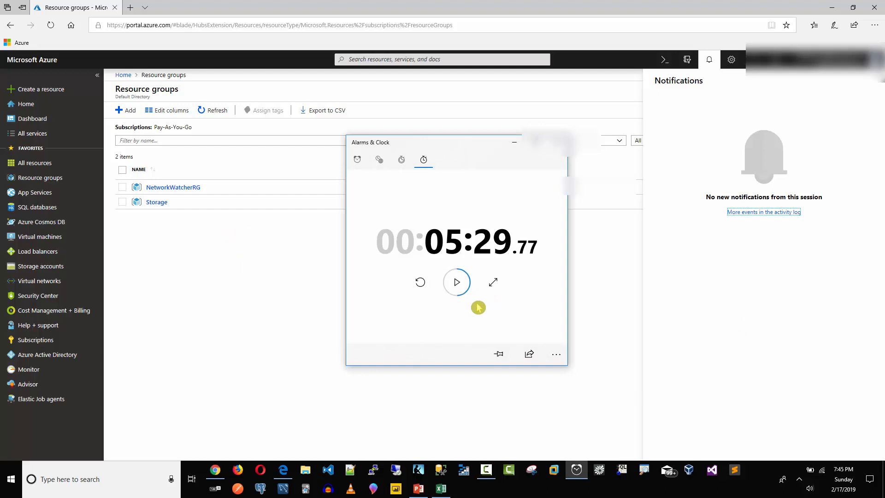
pyautogui.click(39, 180)
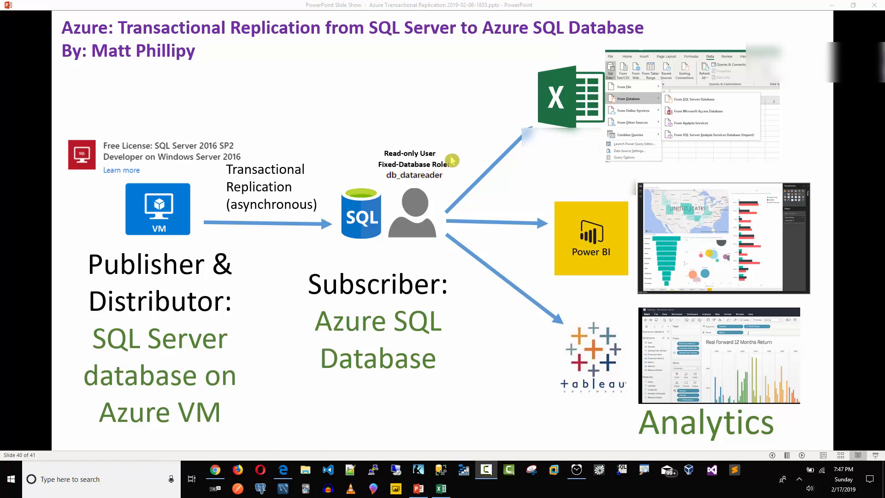
# Advance from slide 40 to slide 41, the closing slide with LinkedIn, YouTube and Tableau Public links.
pyautogui.click(558, 115)
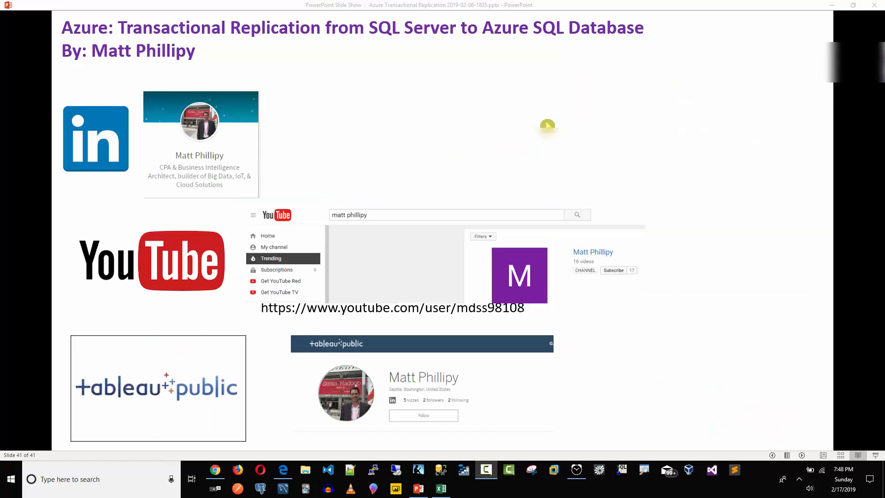